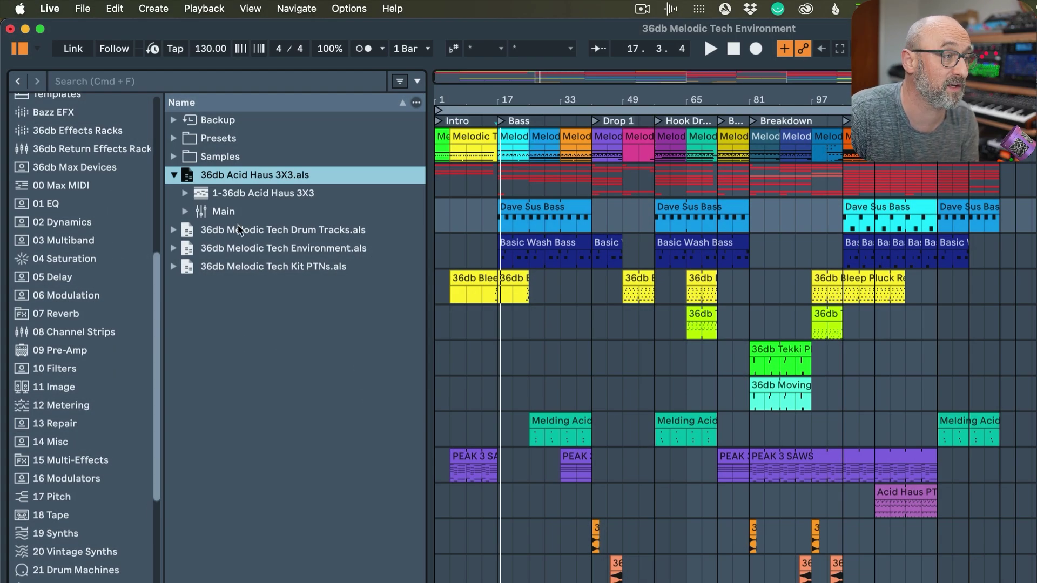
# - Collapse the 36db Acid Haus 3X3.als set and expand the Presets folder with its Instruments subfolder
pyautogui.click(173, 176)
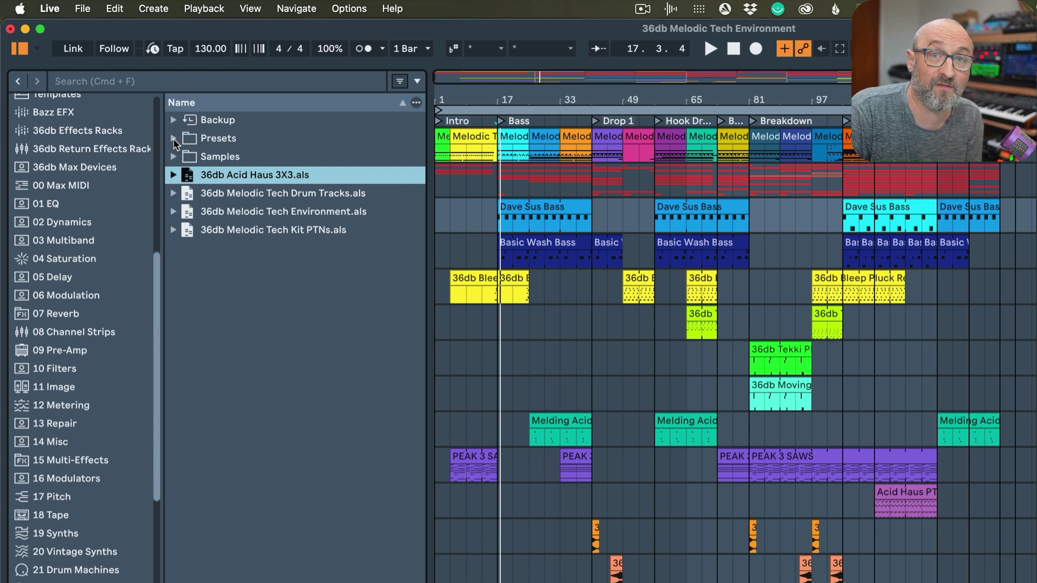
pyautogui.click(174, 138)
pyautogui.click(185, 175)
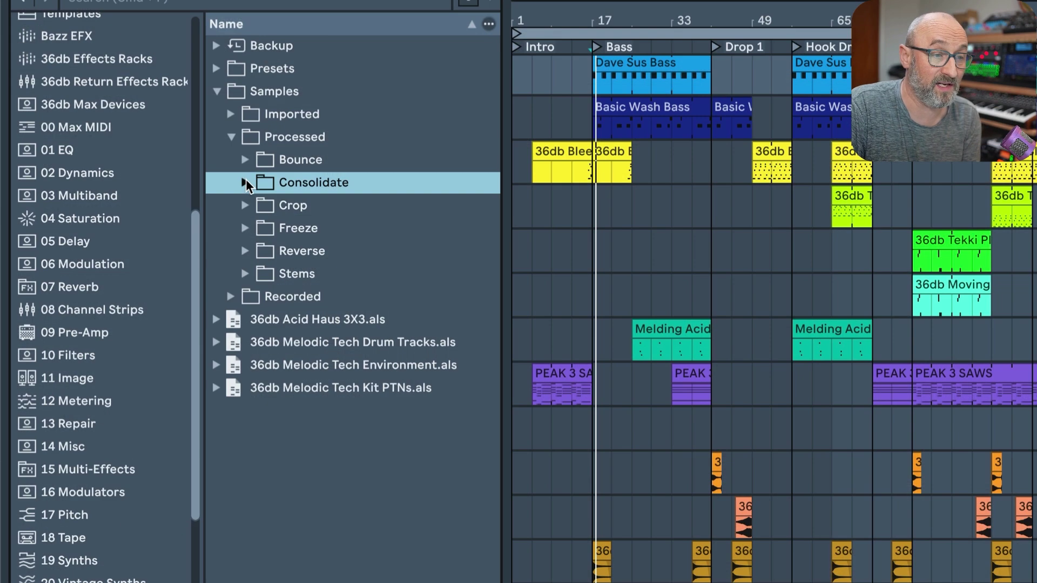
# - Expand the Consolidate folder under Processed samples and audition 36db M Tech EFX4, EFX8 and EFX12
pyautogui.click(245, 183)
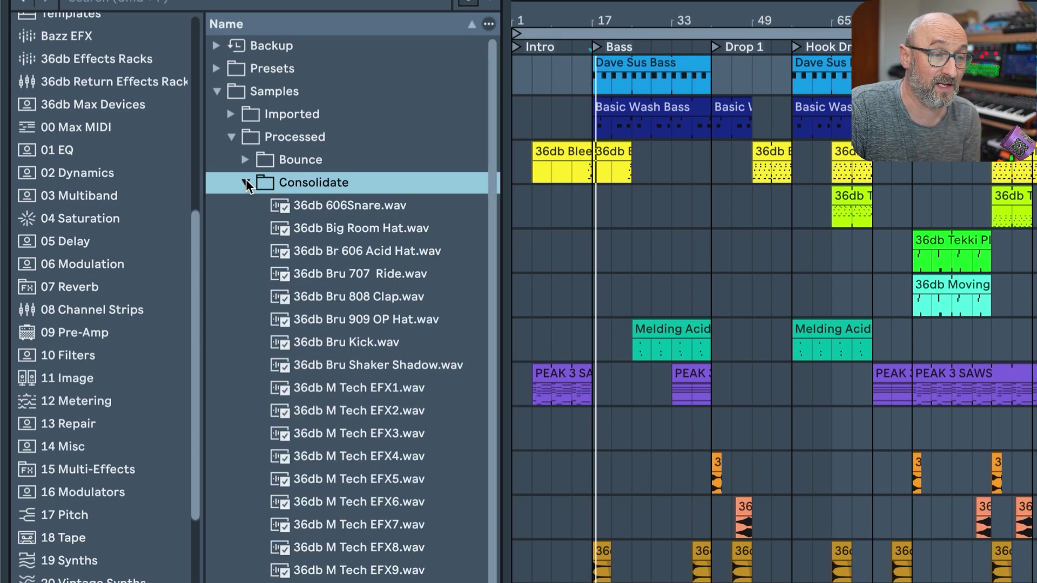
pyautogui.moveTo(489, 186); pyautogui.dragTo(484, 298)
pyautogui.click(366, 308)
pyautogui.click(355, 399)
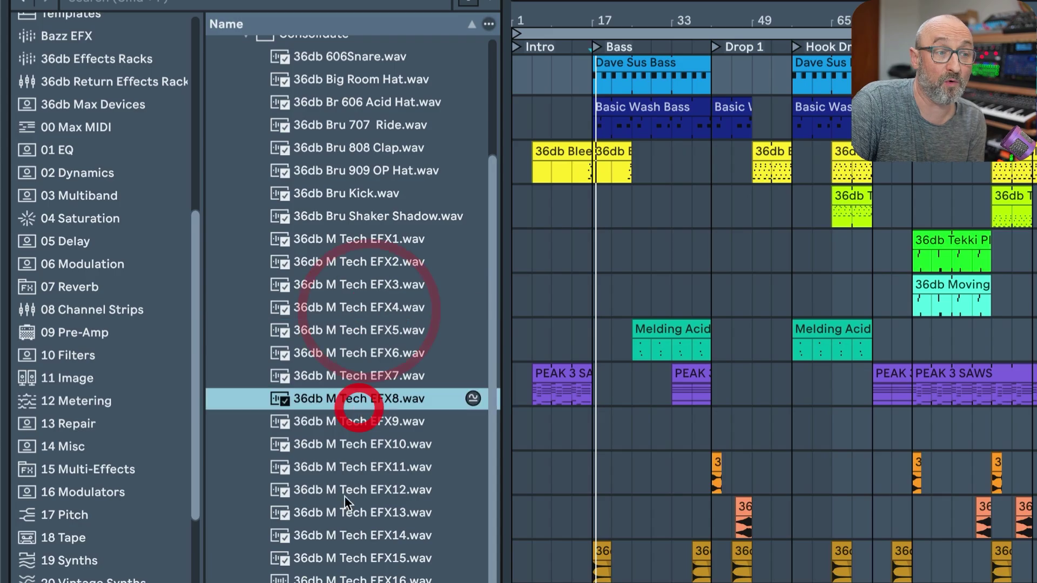
pyautogui.click(346, 491)
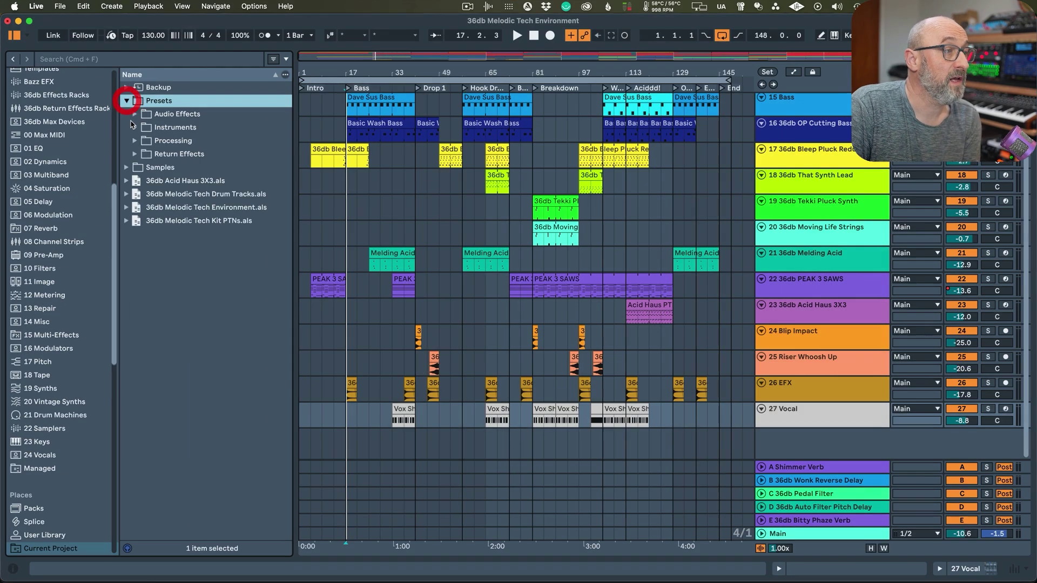
# - Add 36db Moving Life Strings.alc from the Instruments presets to a new track below the Vocal track and view its device chain
pyautogui.click(132, 127)
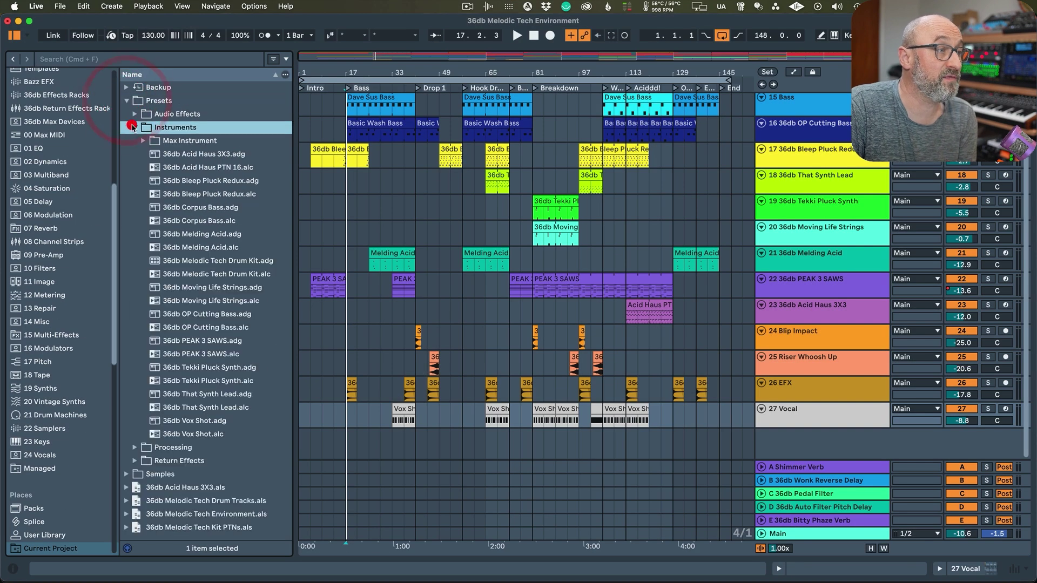
pyautogui.moveTo(196, 300); pyautogui.dragTo(715, 444)
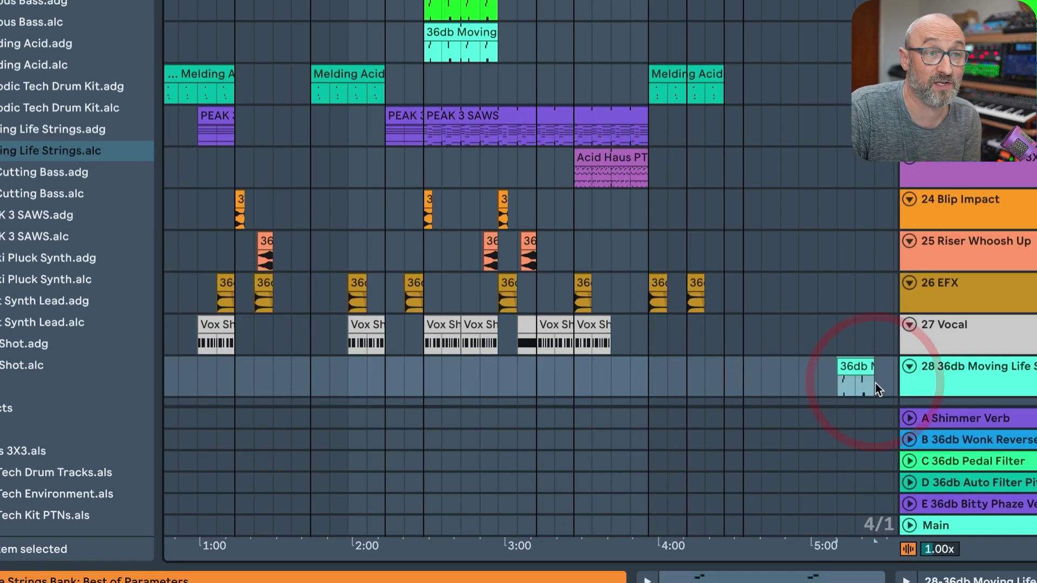
pyautogui.doubleClick(990, 361)
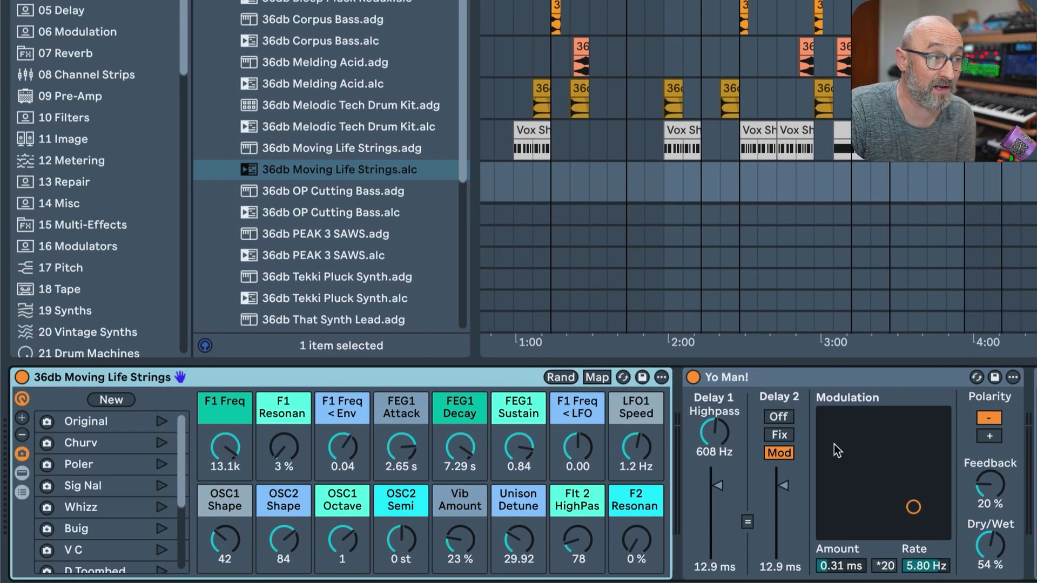
pyautogui.hscroll(6, 705, 419)
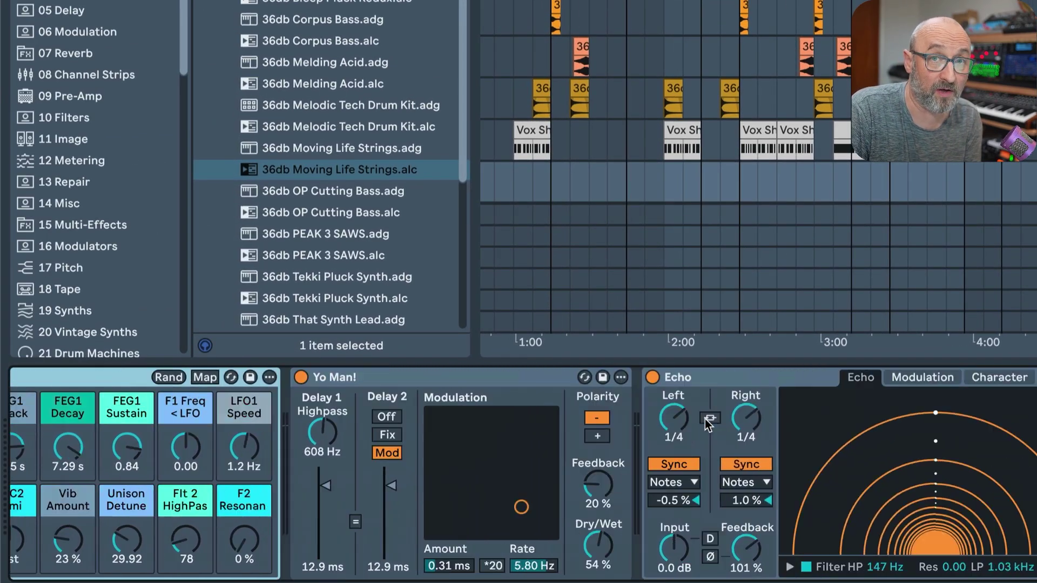
pyautogui.hscroll(-5, 598, 431)
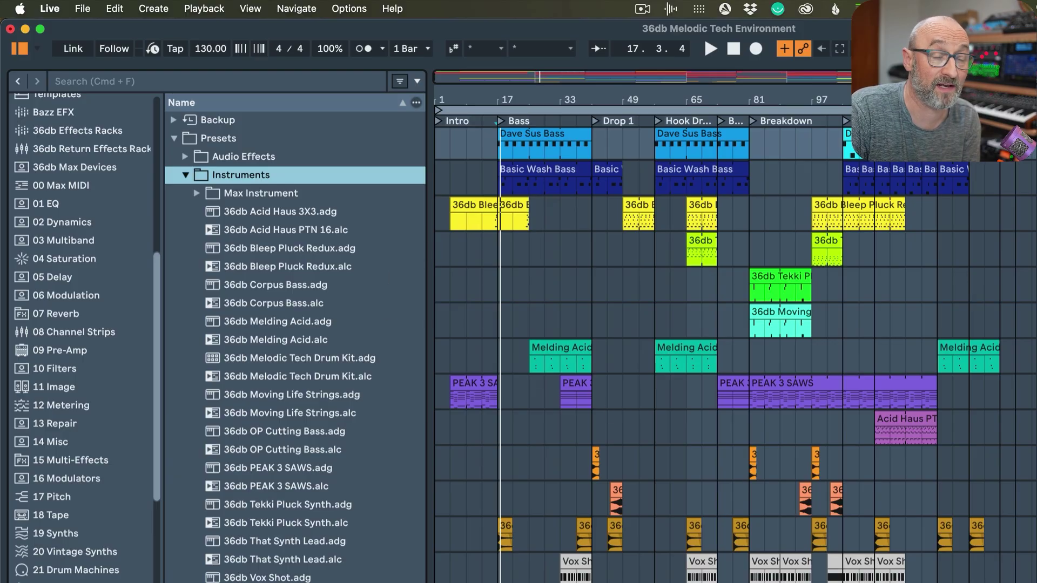
# - Collapse the Instruments presets, expand the Processing folder and widen the browser to read the channel strip names
pyautogui.click(186, 176)
pyautogui.click(185, 193)
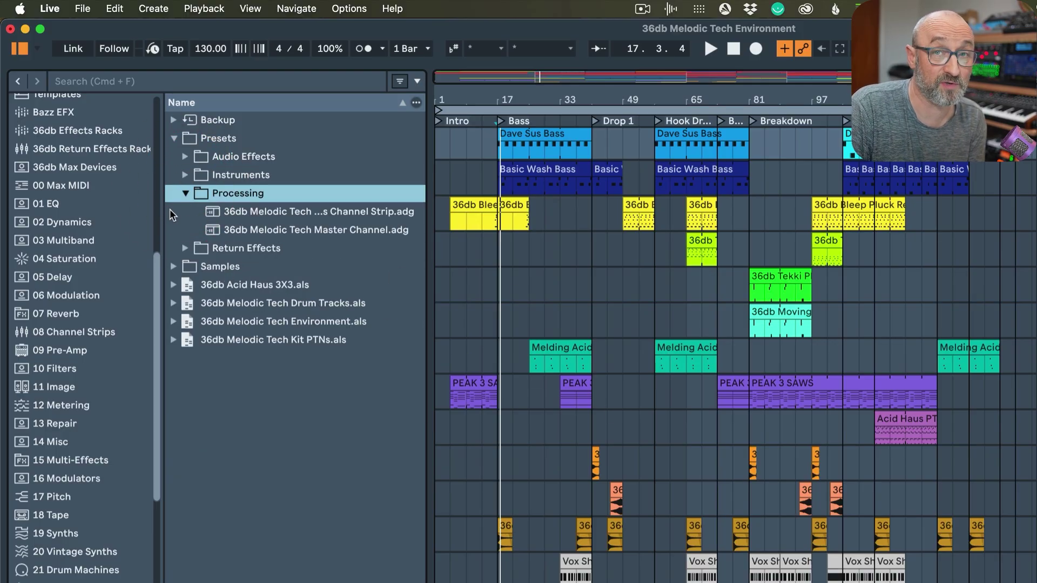
pyautogui.moveTo(429, 238); pyautogui.dragTo(452, 240)
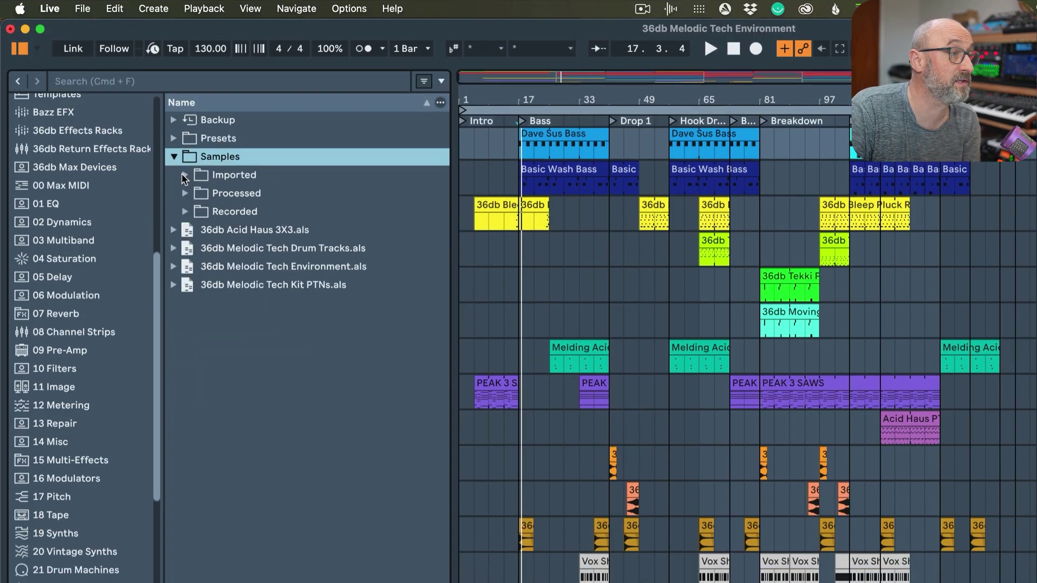
# - Expand the Imported samples folder and look through its files
pyautogui.click(184, 177)
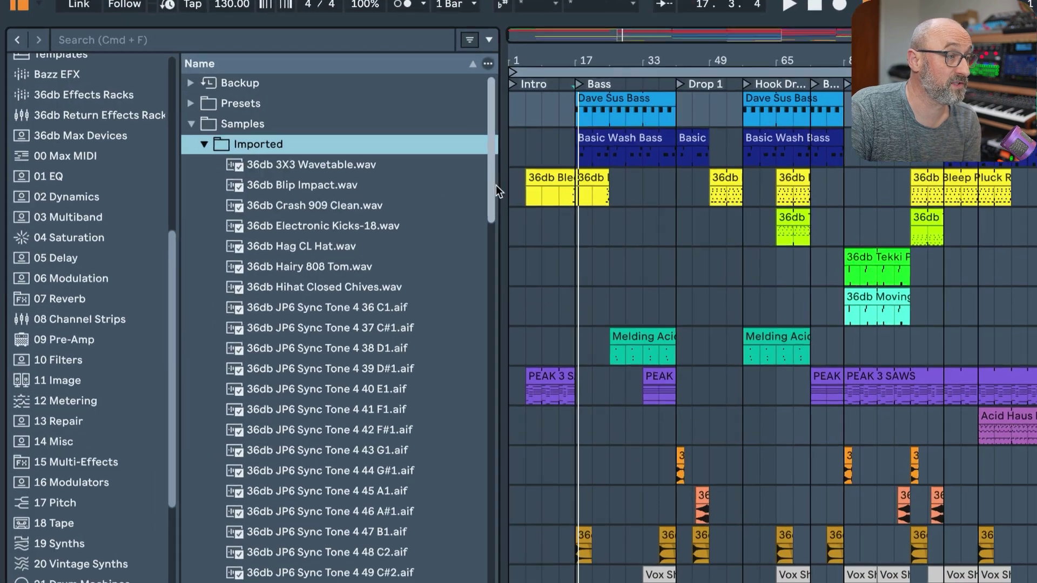
pyautogui.moveTo(496, 186); pyautogui.dragTo(496, 255)
pyautogui.moveTo(741, 158); pyautogui.dragTo(540, 0)
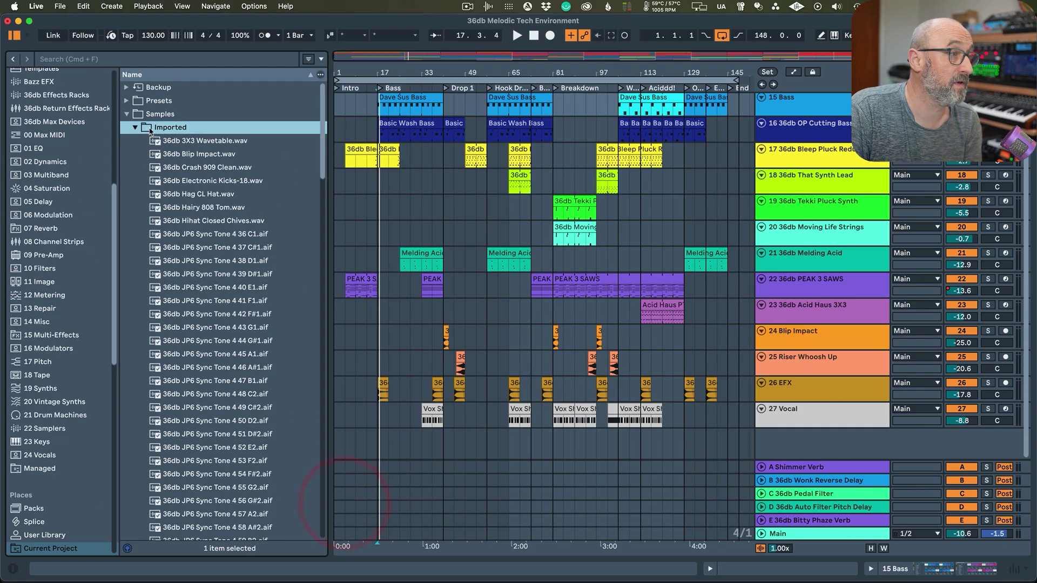
# - Look through the Consolidate folder of the Processed samples, collapse the Samples folder and narrow the browser
pyautogui.click(161, 104)
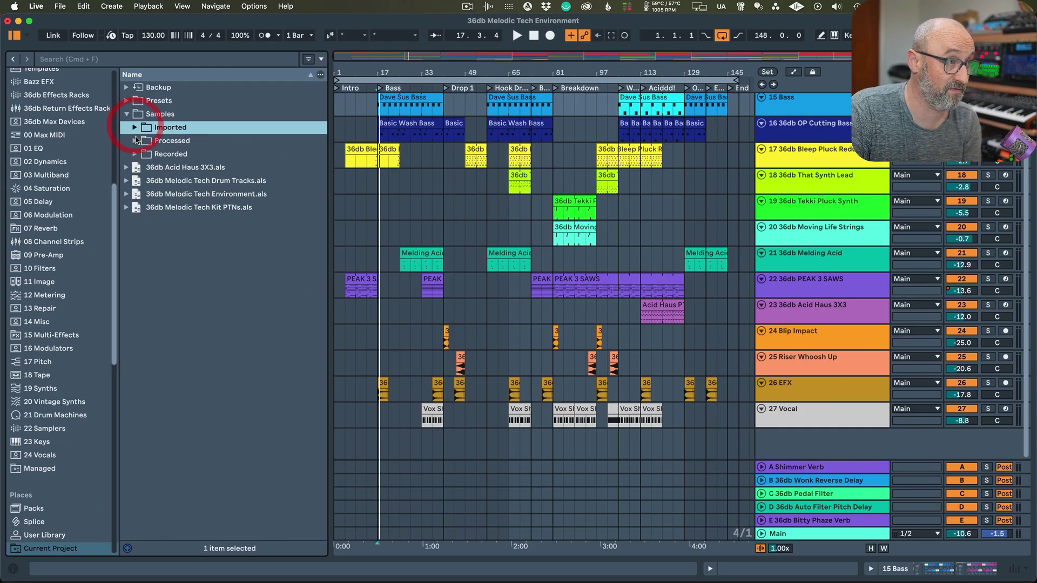
pyautogui.click(136, 140)
pyautogui.click(143, 167)
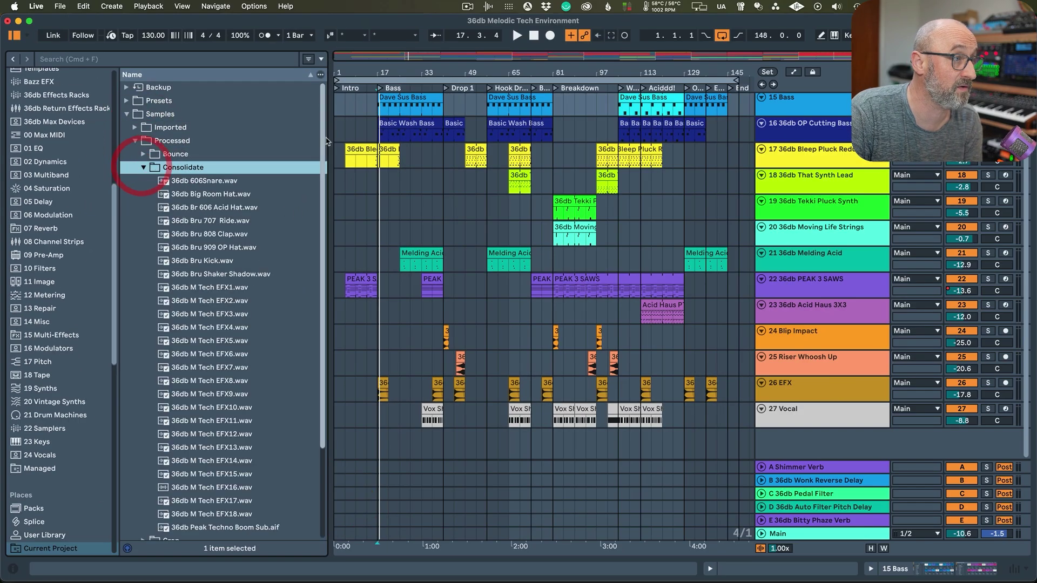
pyautogui.scroll(-5, 209, 173)
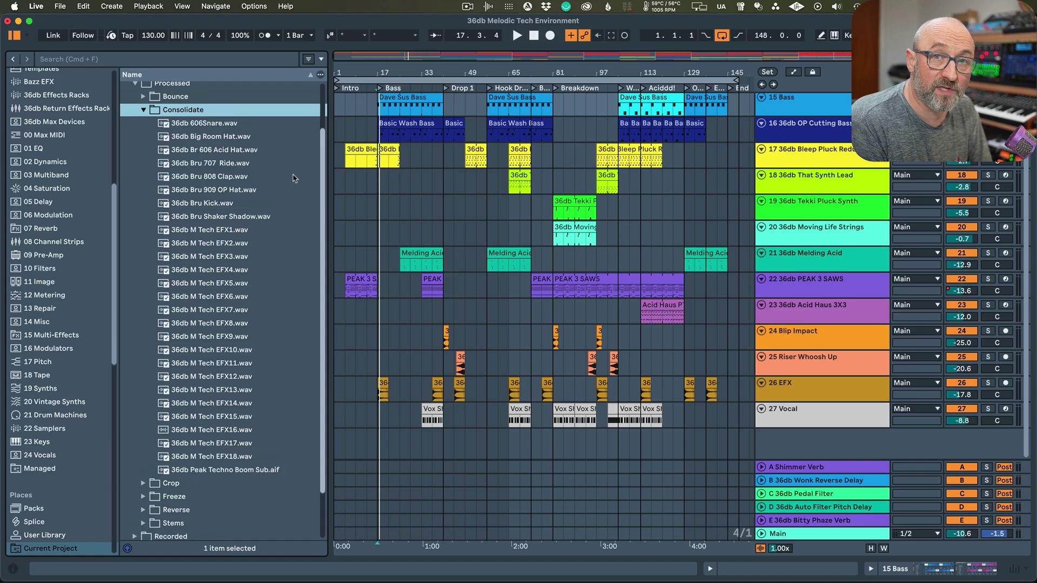
pyautogui.click(143, 100)
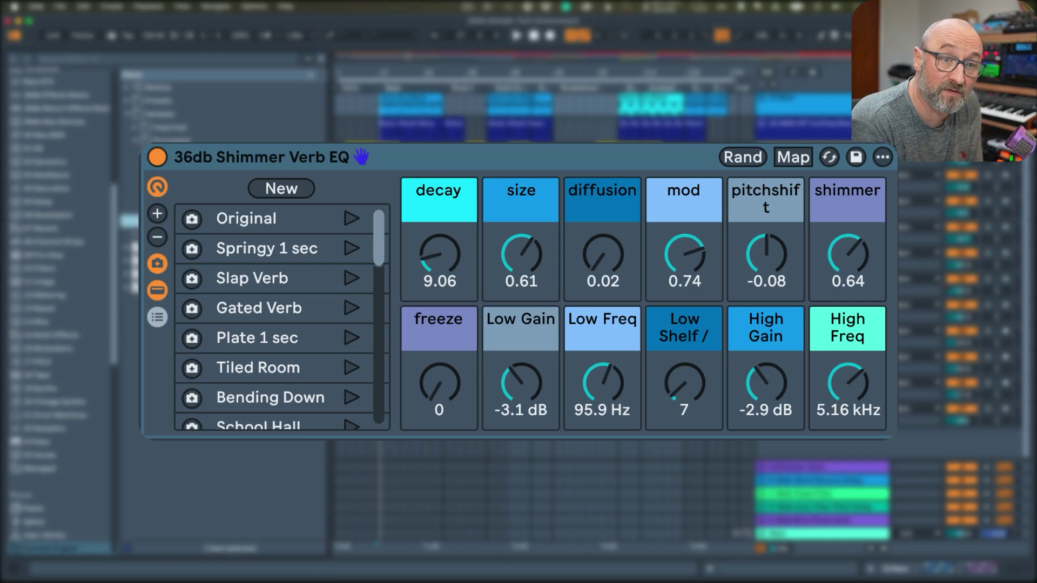
pyautogui.click(126, 112)
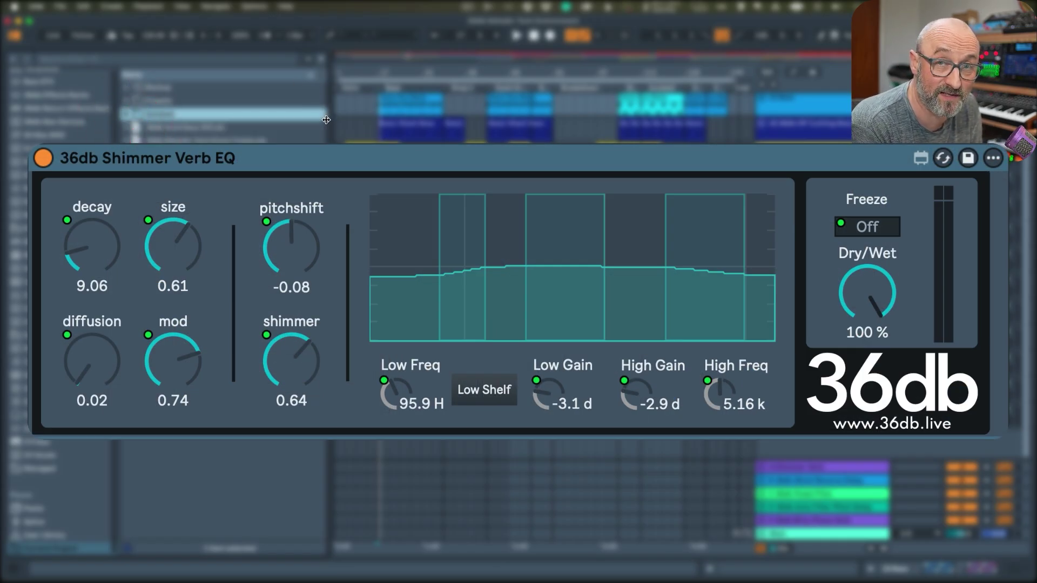
pyautogui.moveTo(328, 120); pyautogui.dragTo(294, 115)
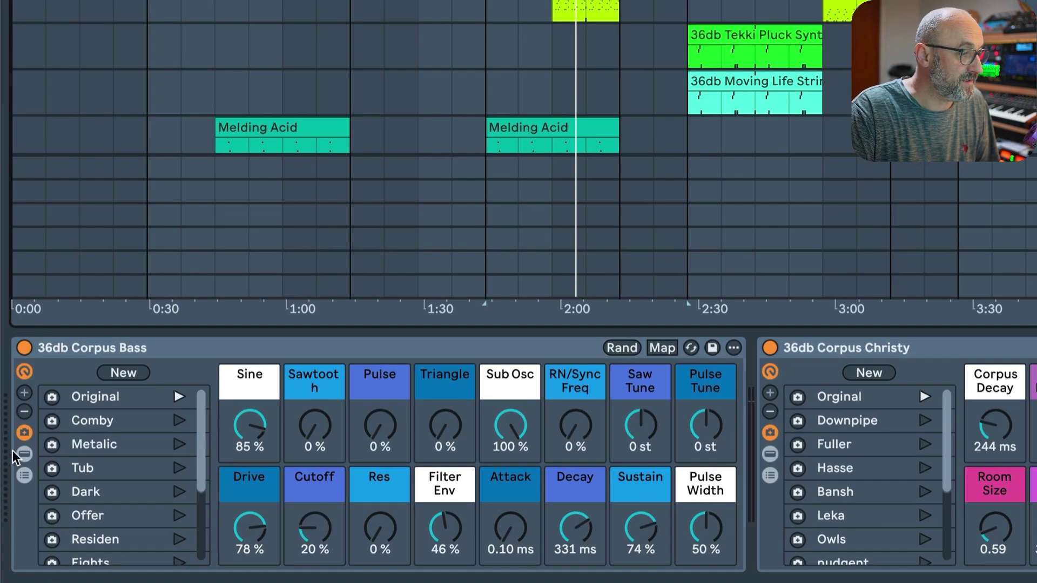
# - Reveal the devices inside the 36db Corpus Bass rack and examine the whole chain, including the 36db Corpus Christy effects
pyautogui.click(29, 454)
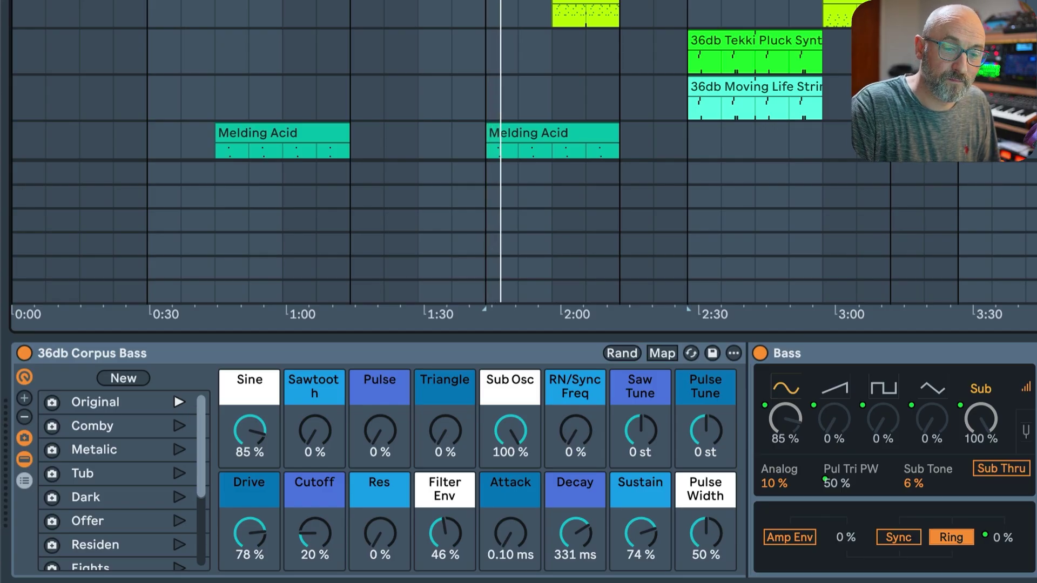
pyautogui.hscroll(10, 923, 448)
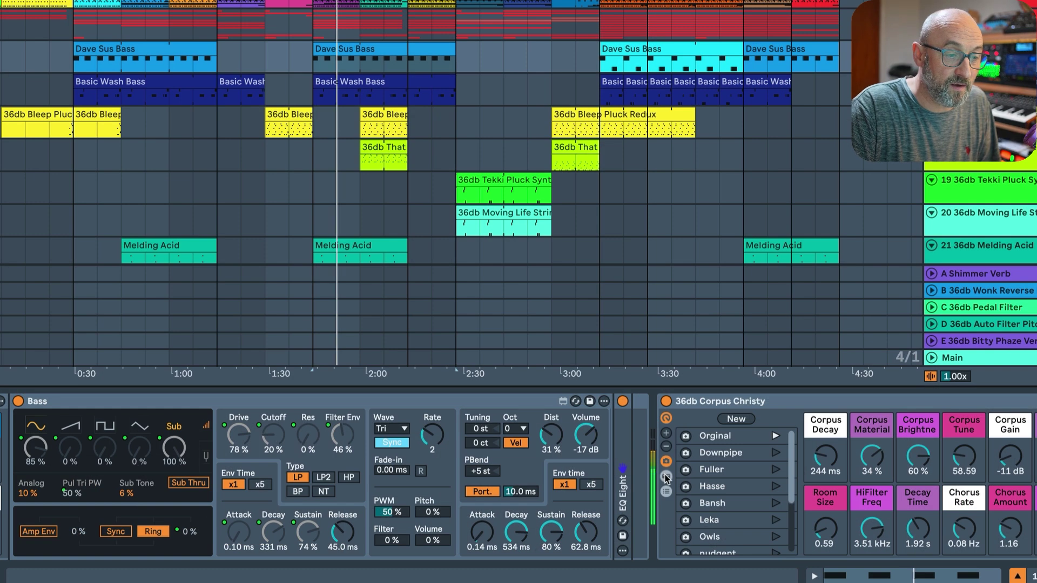
pyautogui.hscroll(10, 894, 540)
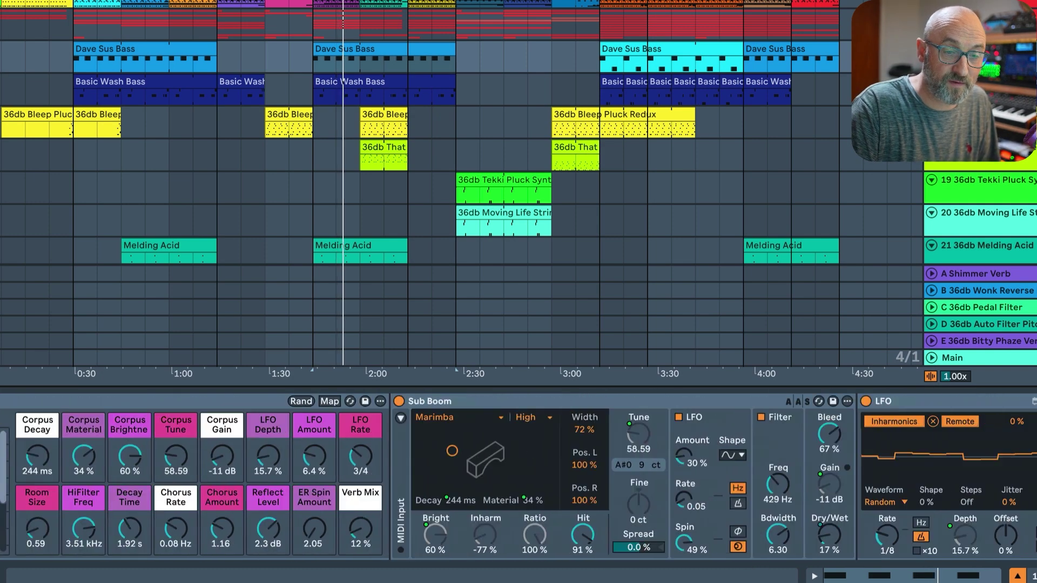
pyautogui.hscroll(5, 540, 476)
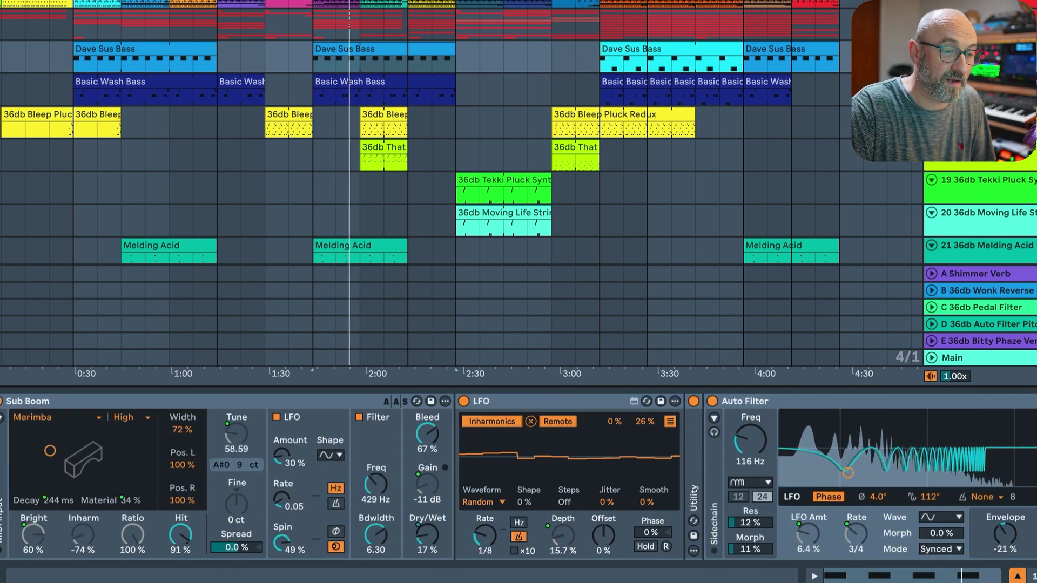
pyautogui.hscroll(8, 540, 475)
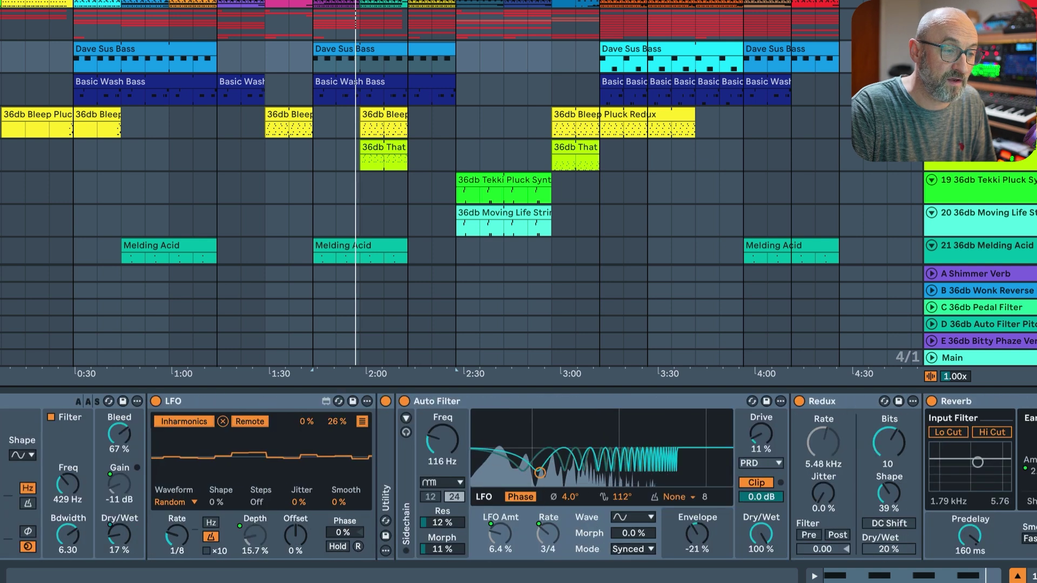
pyautogui.hscroll(10, 540, 475)
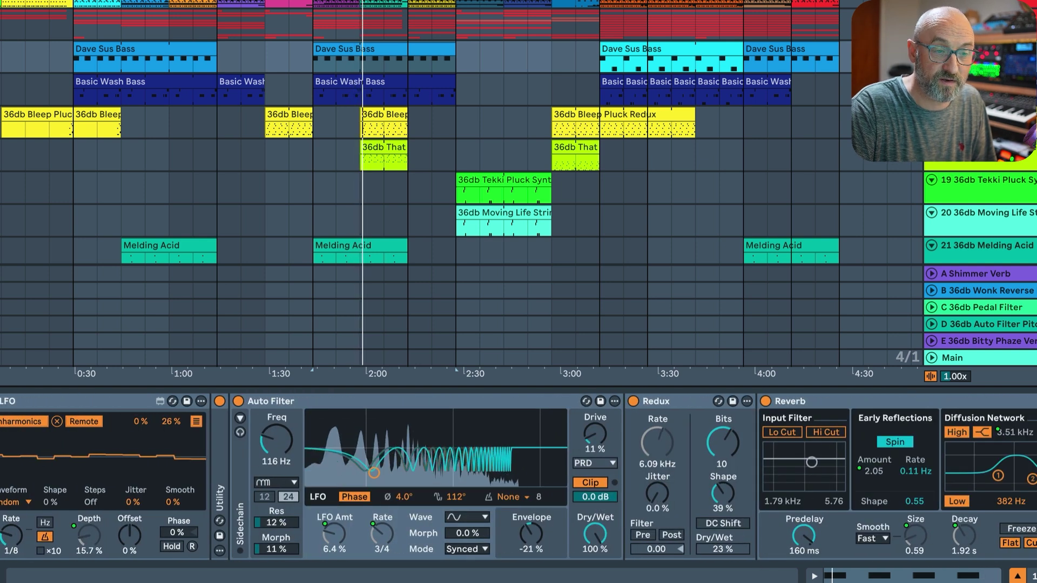
pyautogui.hscroll(10, 519, 475)
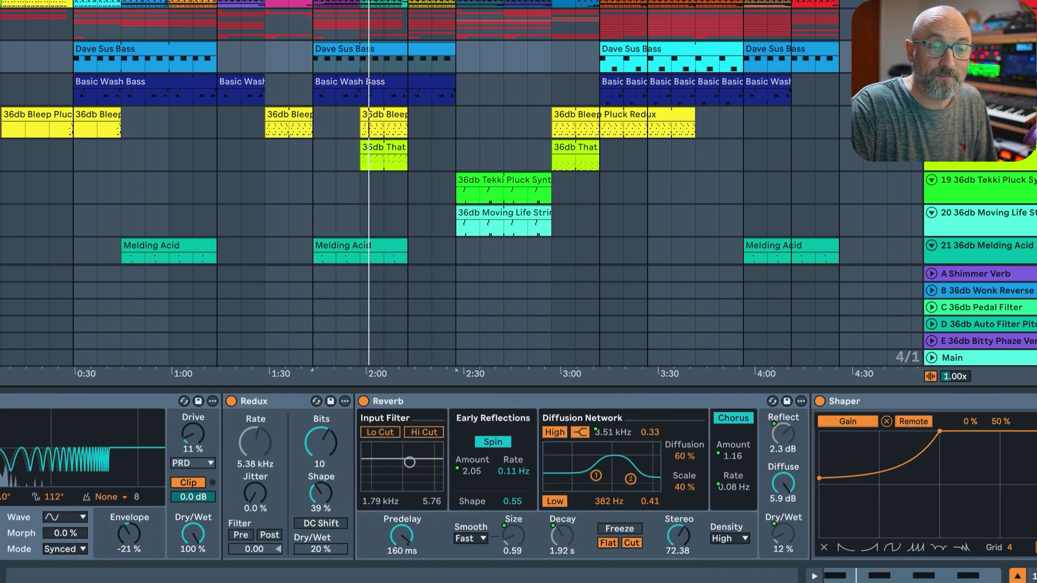
pyautogui.hscroll(4, 518, 475)
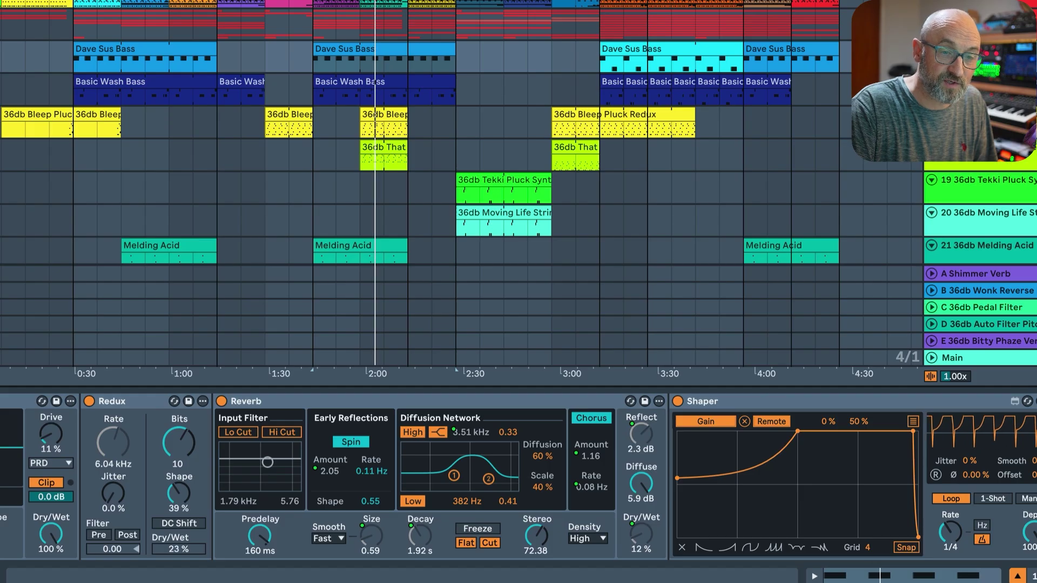
pyautogui.hscroll(8, 518, 475)
pyautogui.hscroll(-20, 519, 475)
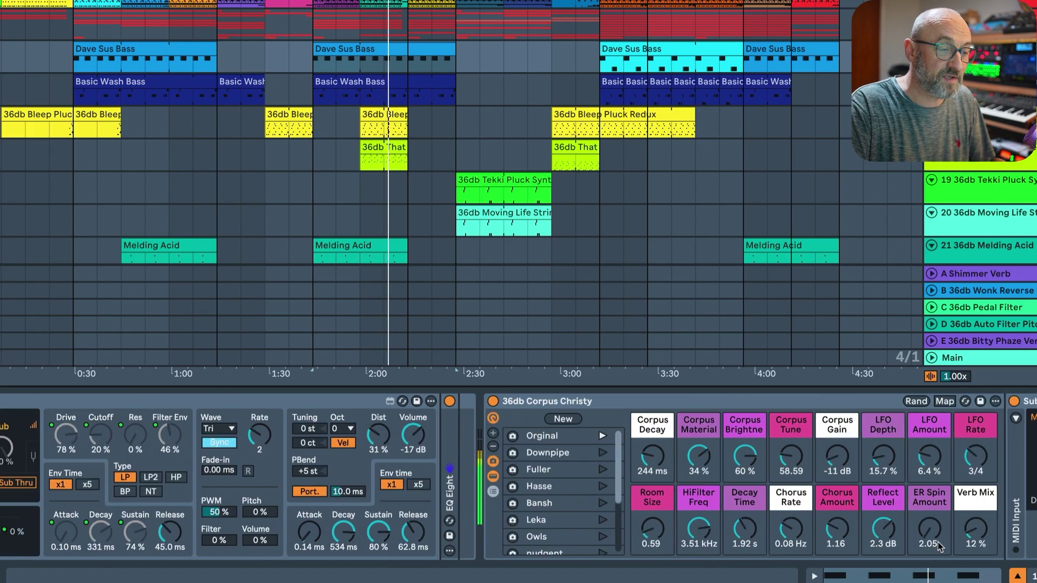
pyautogui.hscroll(-15, 789, 502)
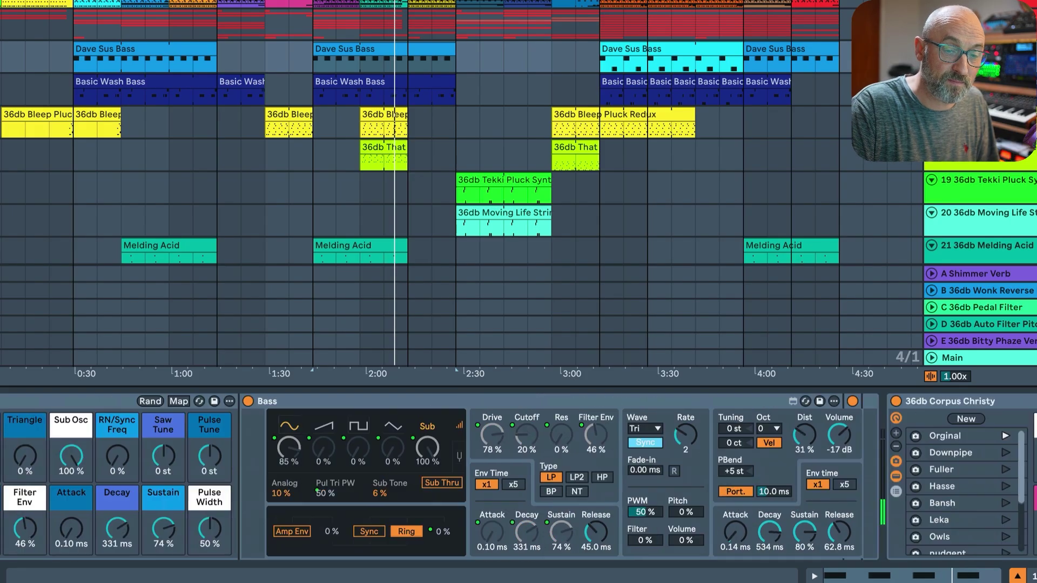
pyautogui.click(919, 401)
pyautogui.hscroll(-8, 277, 394)
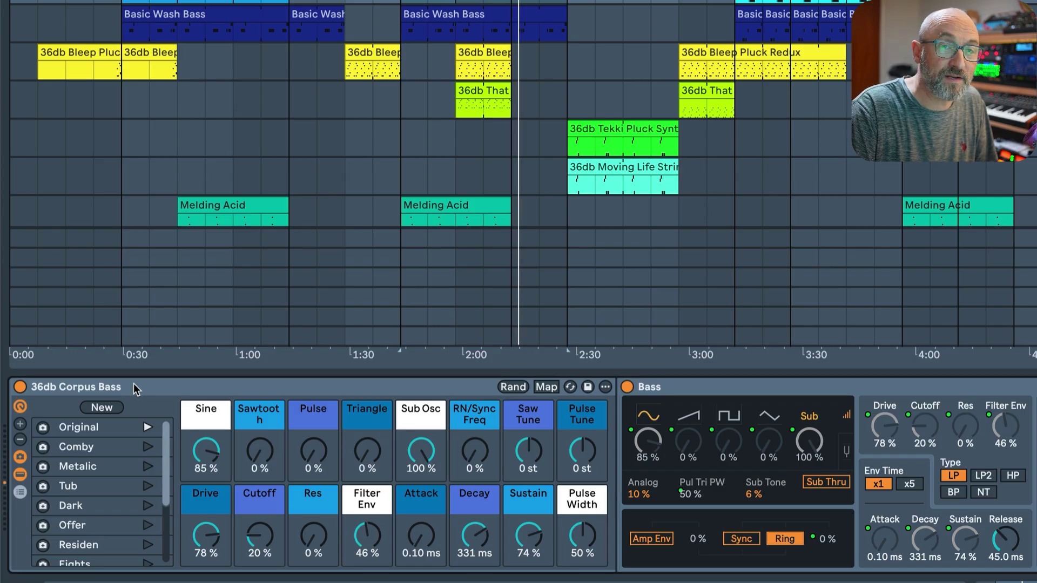
# - Audition the Comby, Metalic, Tub and Dark macro variations of the 36db Corpus Bass rack in turn, leaving Dark loaded
pyautogui.click(148, 447)
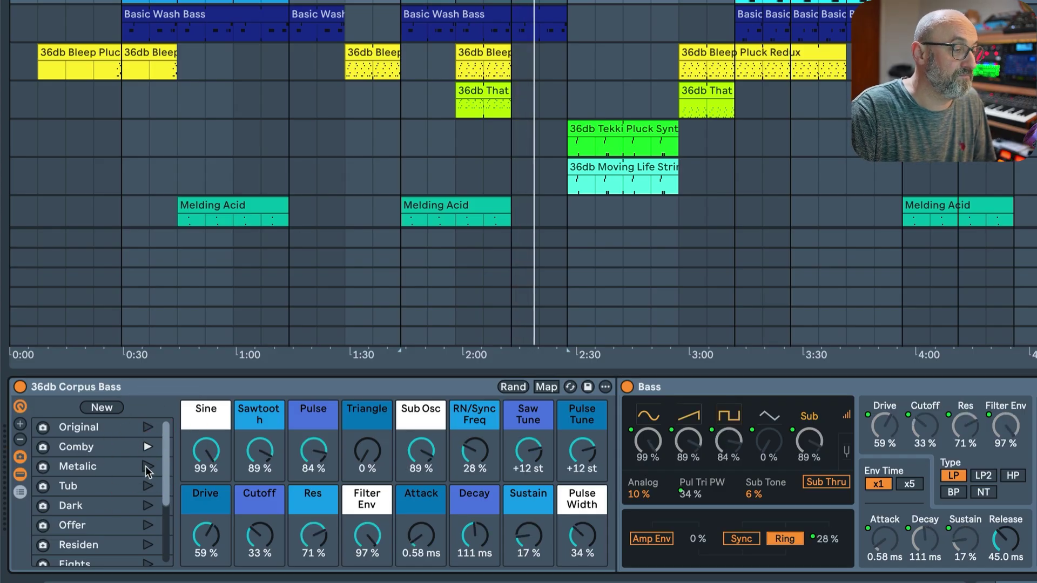
pyautogui.click(145, 467)
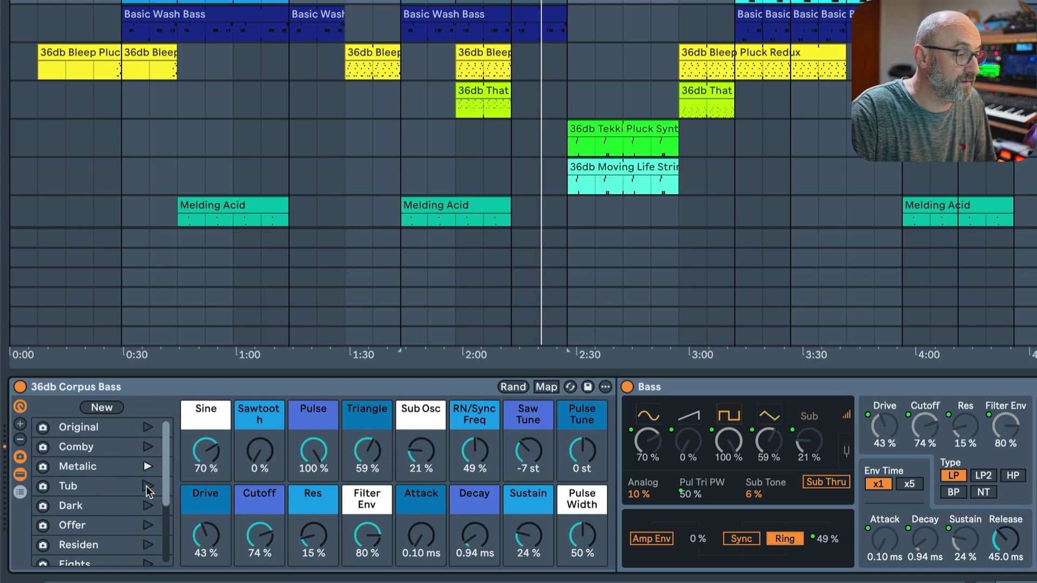
pyautogui.click(147, 486)
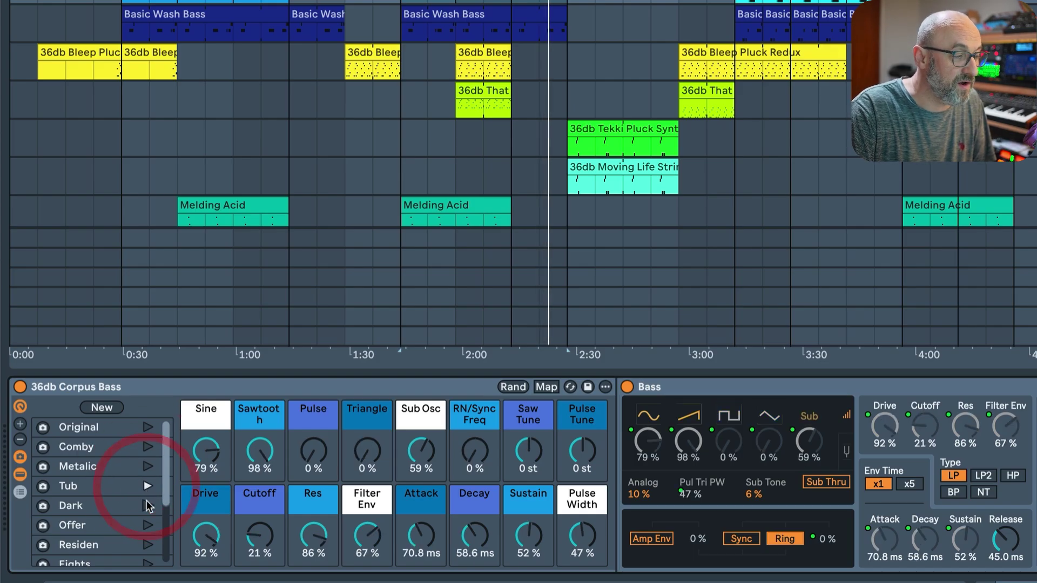
pyautogui.click(147, 506)
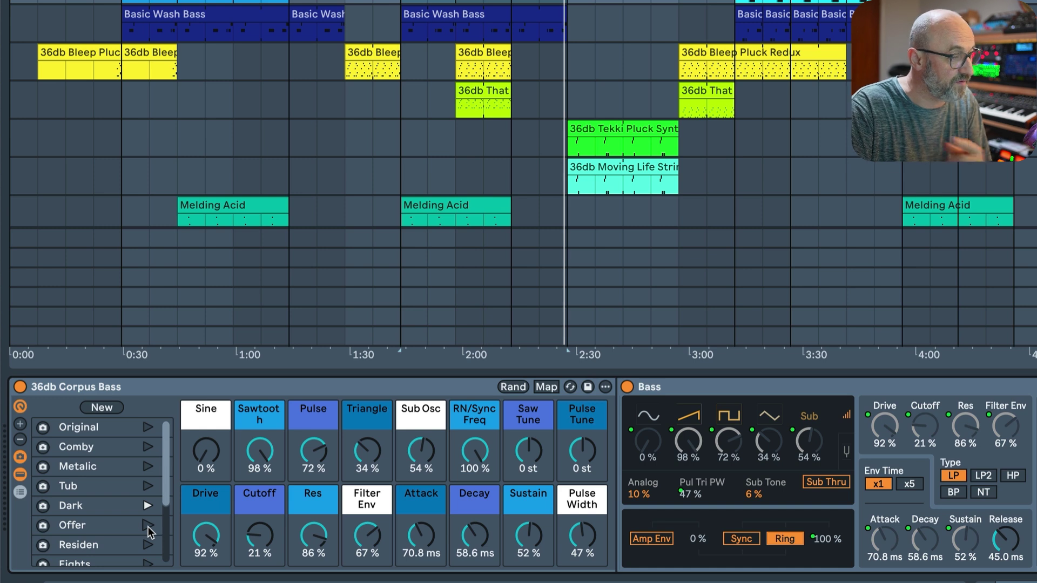
# - Audition the Offer and Residen macro variations of the 36db Corpus Bass rack, then return it to Original
pyautogui.click(148, 527)
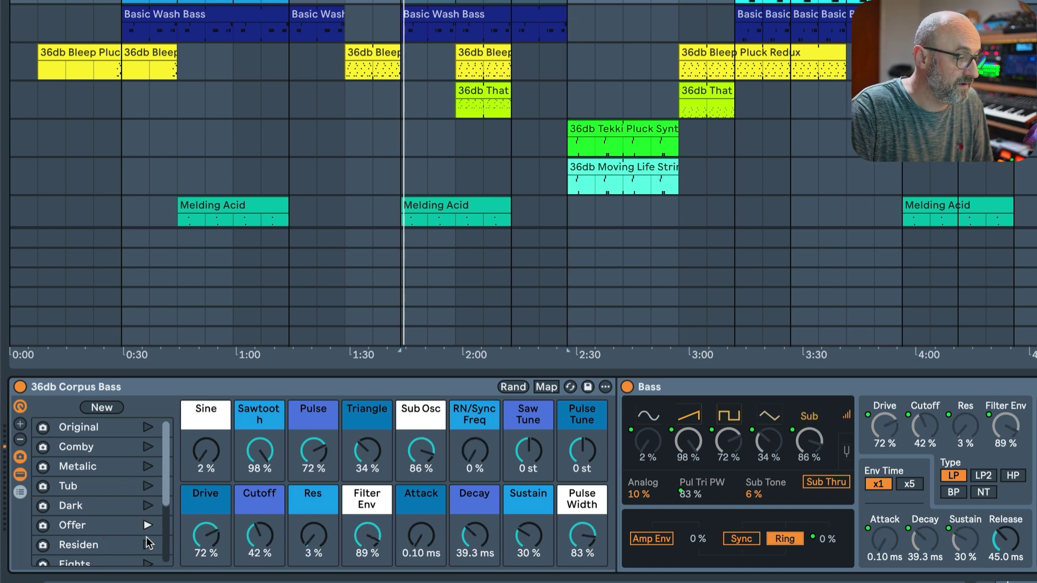
pyautogui.click(148, 547)
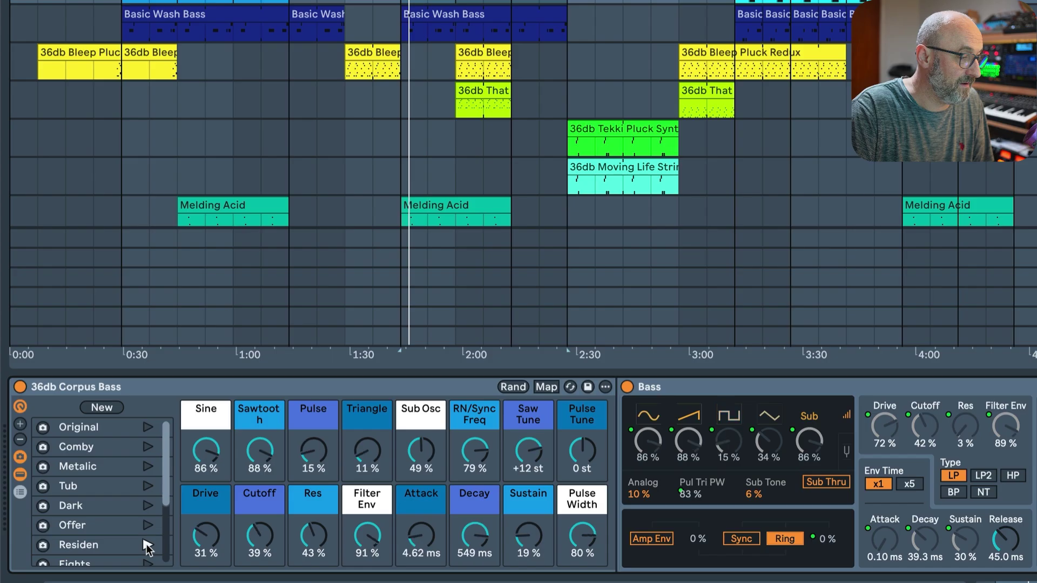
pyautogui.click(147, 429)
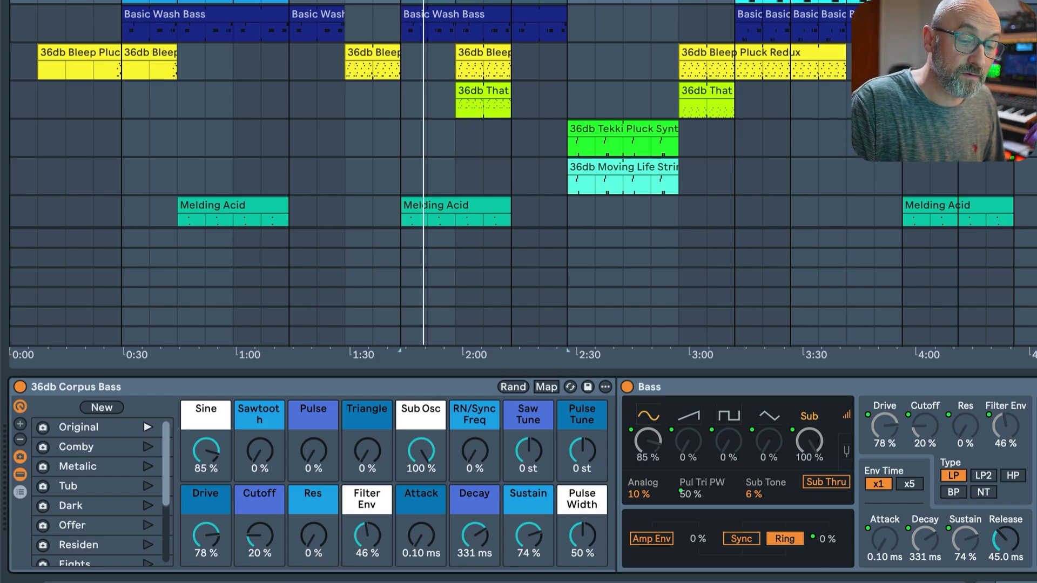
# - Look through the Sub Boom and LFO devices of 36db Corpus Christy and raise the rack's Corpus Gain to -4.4 dB
pyautogui.hscroll(10, 952, 397)
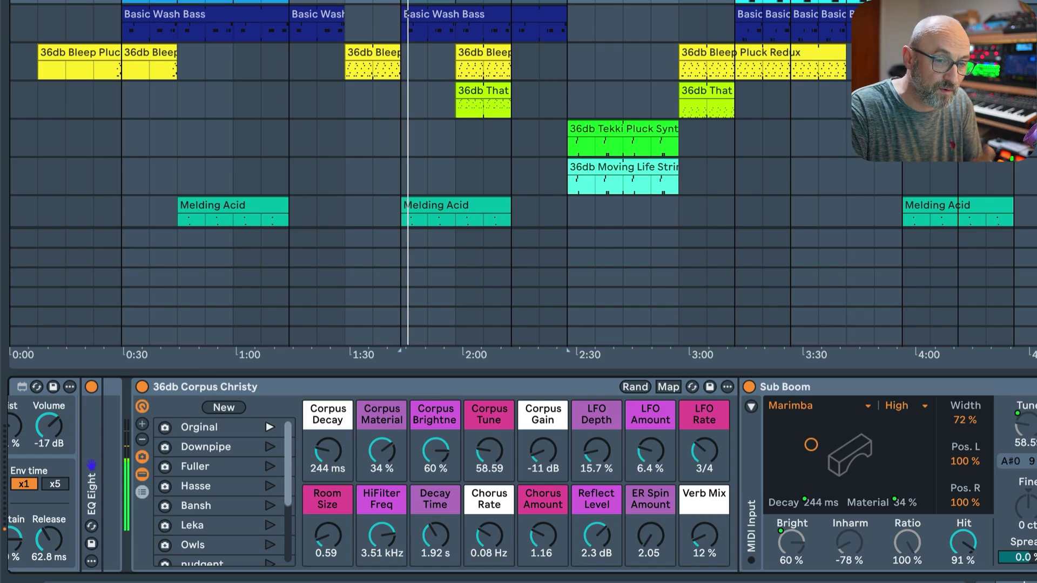
pyautogui.hscroll(10, 518, 475)
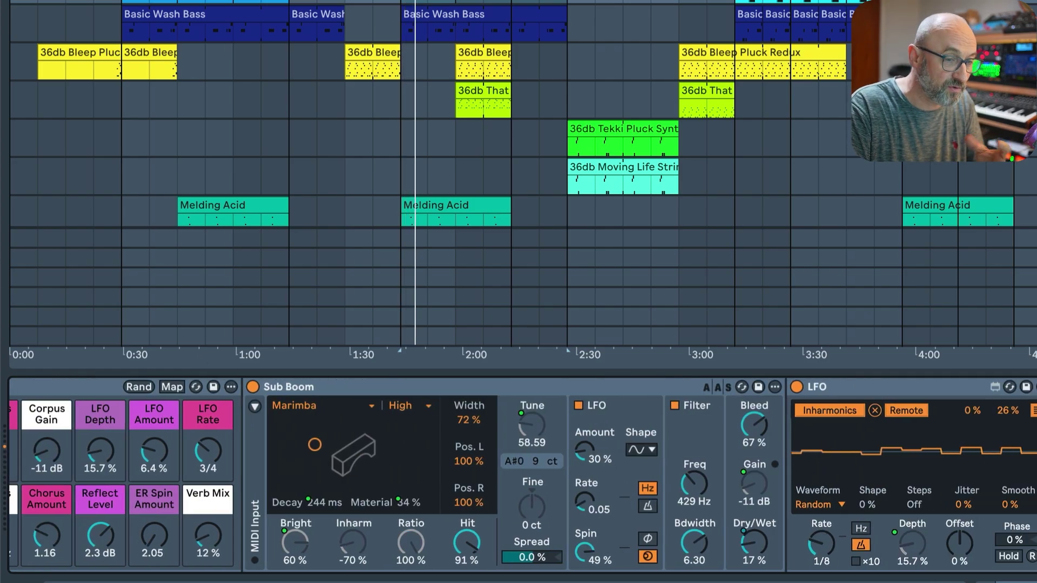
pyautogui.hscroll(-8, 519, 475)
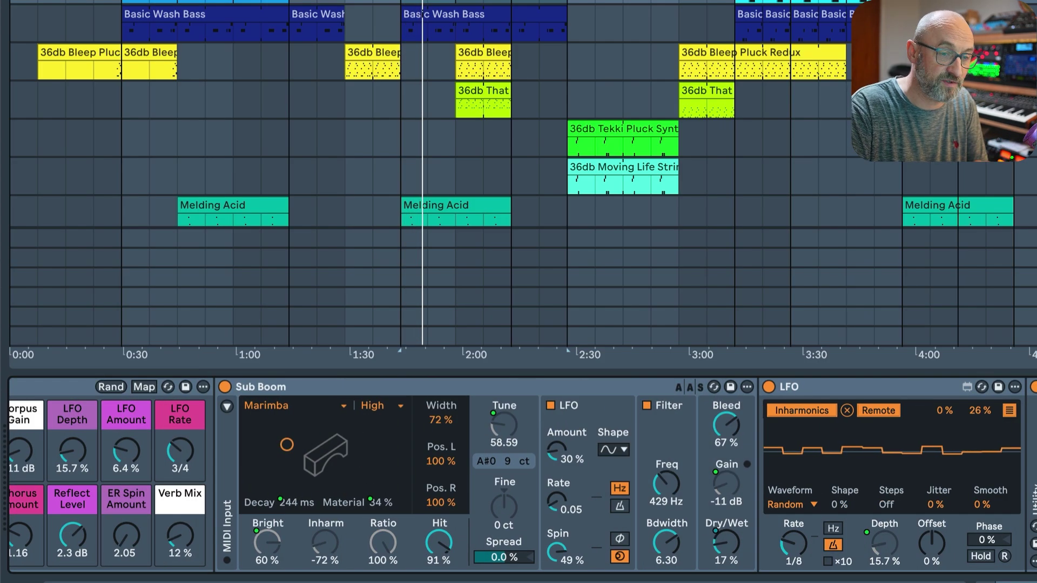
pyautogui.hscroll(-3, 518, 475)
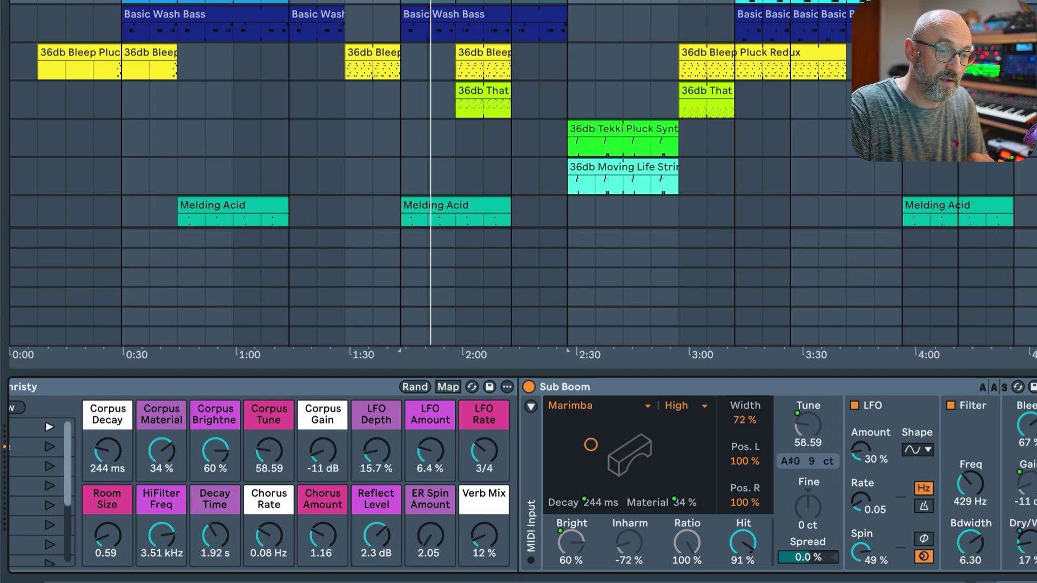
pyautogui.hscroll(-13, 519, 475)
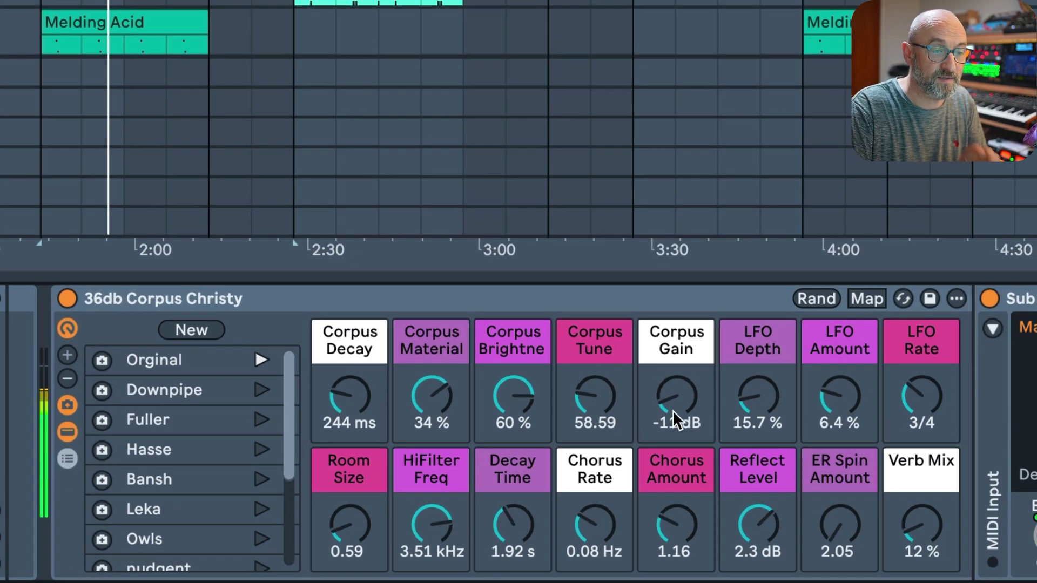
pyautogui.moveTo(682, 409)
pyautogui.mouseDown()
pyautogui.moveTo(682, 359)
pyautogui.moveTo(681, 396)
pyautogui.mouseUp()
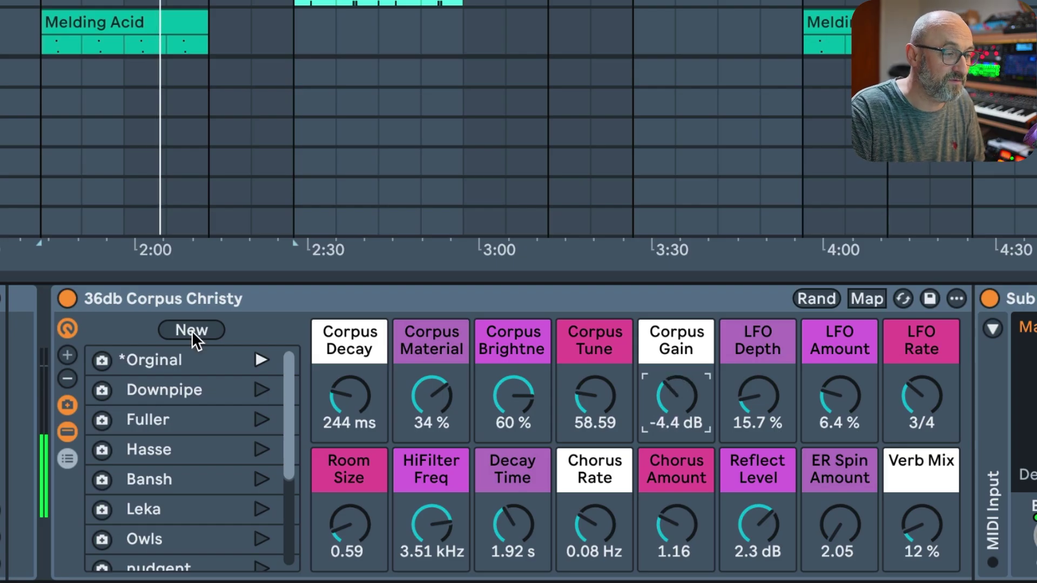
# - Audition the Downpipe and Fuller variations of 36db Corpus Christy and hide the devices inside the 36db Corpus Bass rack
pyautogui.click(261, 390)
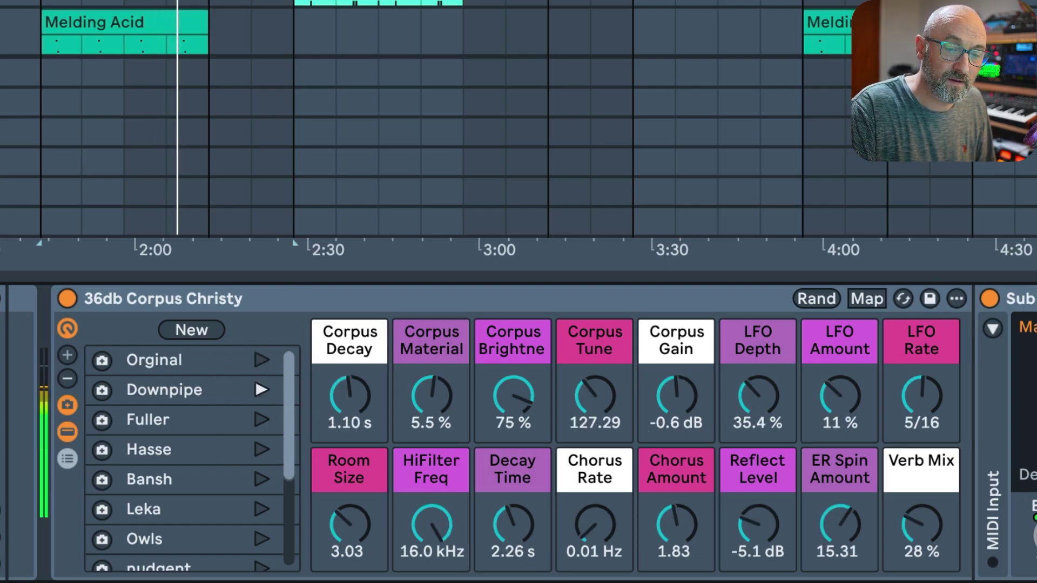
pyautogui.hscroll(-10, 518, 432)
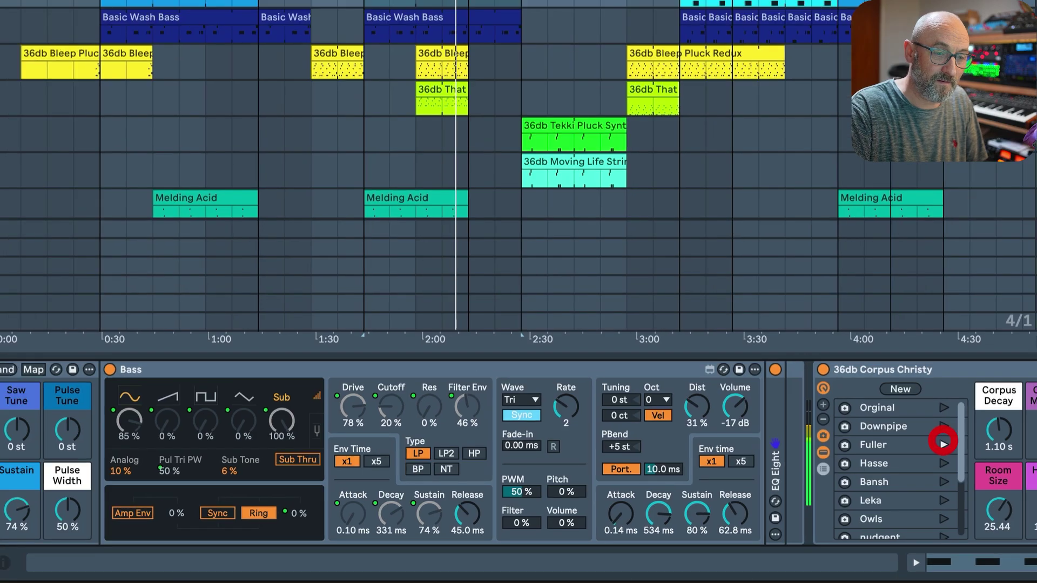
pyautogui.hscroll(-10, 943, 441)
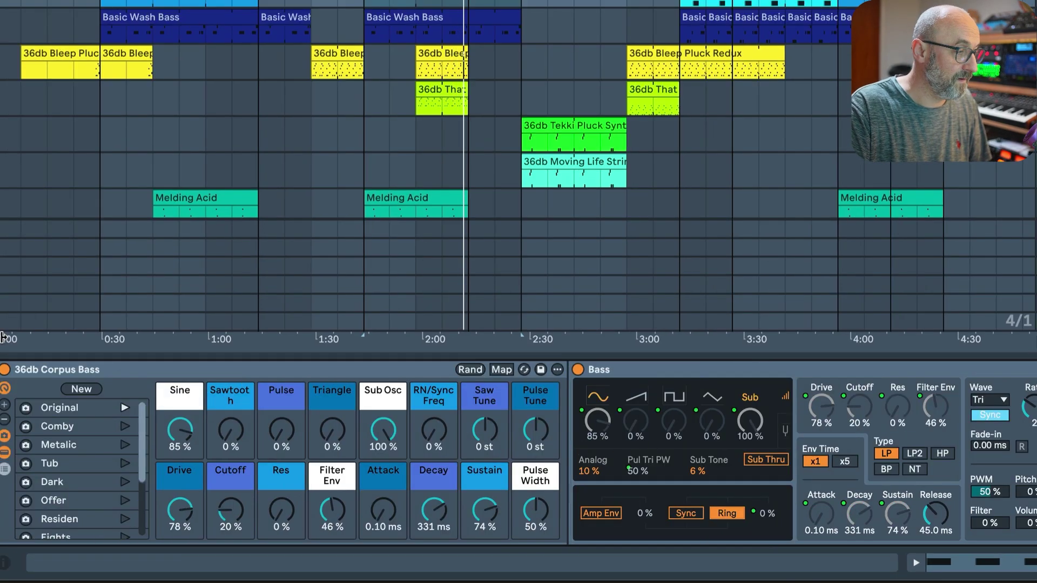
pyautogui.click(4, 453)
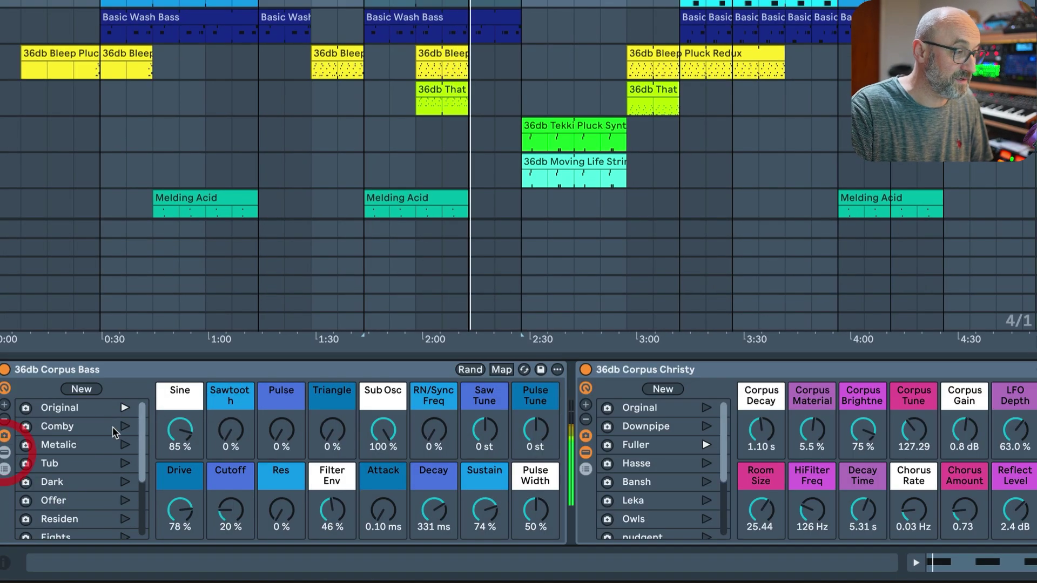
# - Combine the Metalic variation of 36db Corpus Bass with the Hasse and Bansh variations of 36db Corpus Christy, then switch the bass to Tub
pyautogui.click(124, 444)
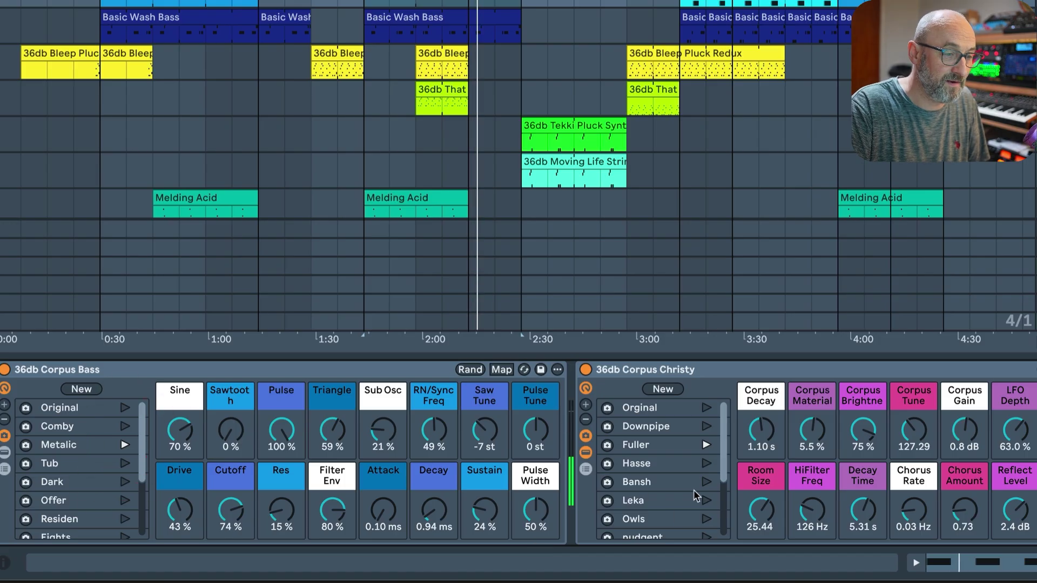
pyautogui.click(707, 463)
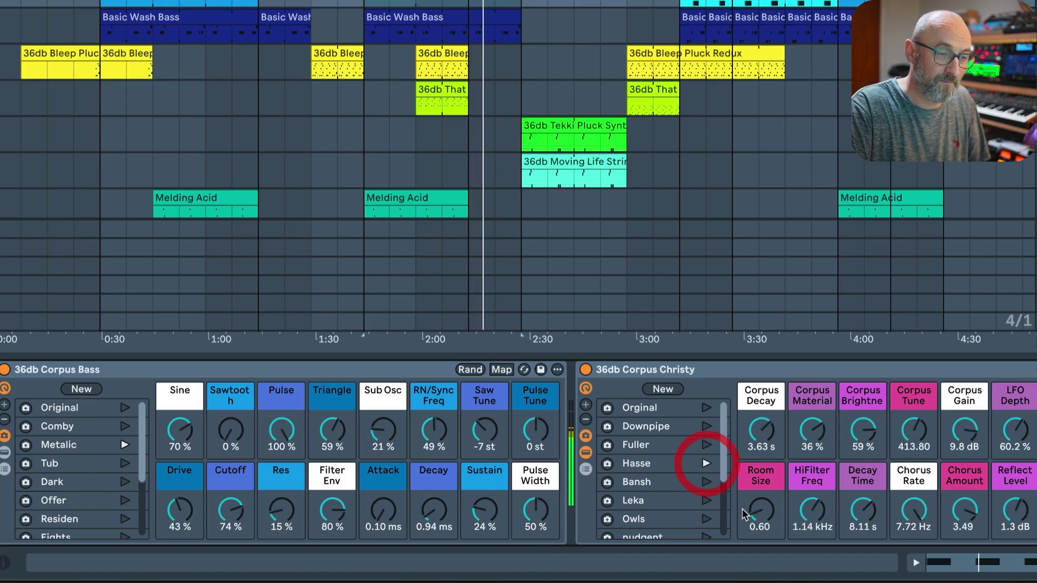
pyautogui.click(706, 482)
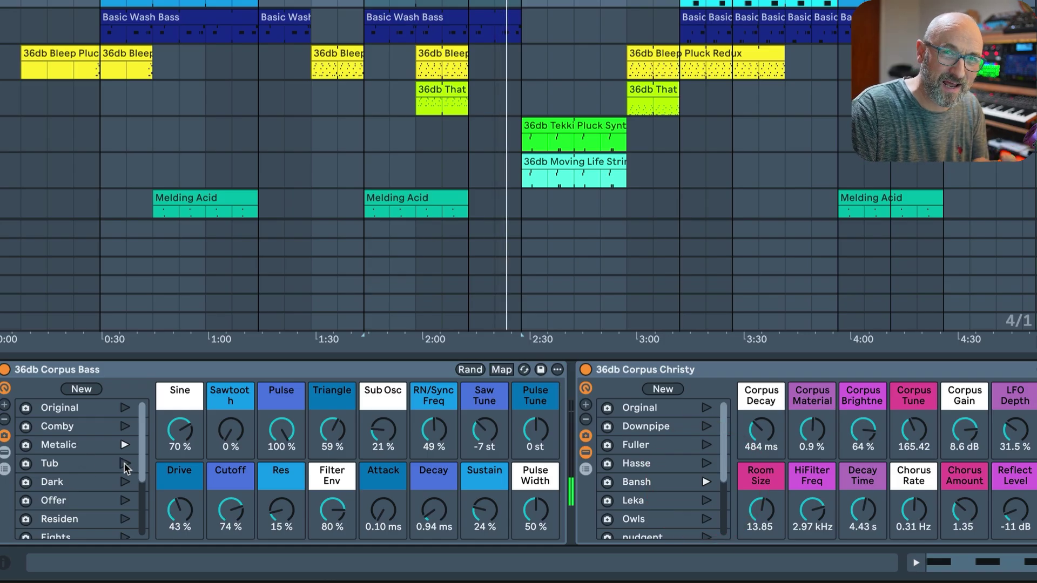
pyautogui.click(124, 465)
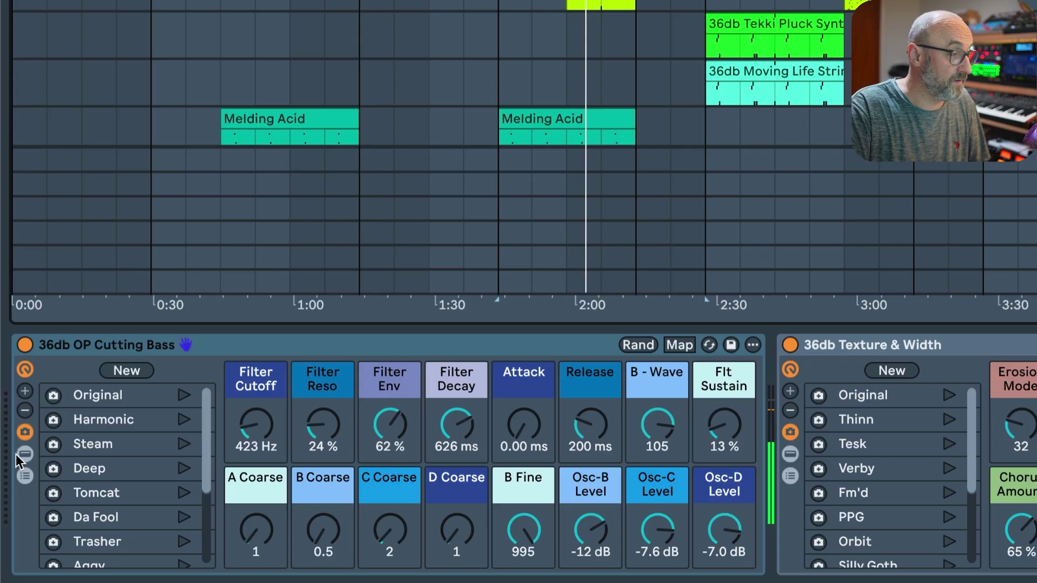
# - Reveal the devices inside the 36db OP Cutting Bass rack and examine the Cutting Bass synth and the EQ Eight
pyautogui.click(24, 455)
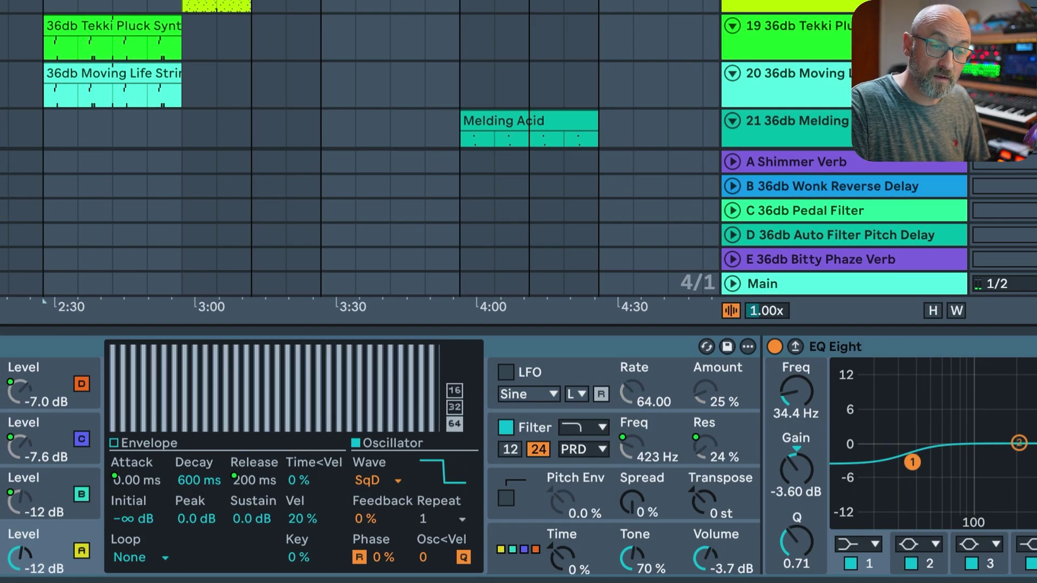
pyautogui.hscroll(15, 518, 456)
pyautogui.hscroll(5, 518, 456)
pyautogui.hscroll(-20, 519, 456)
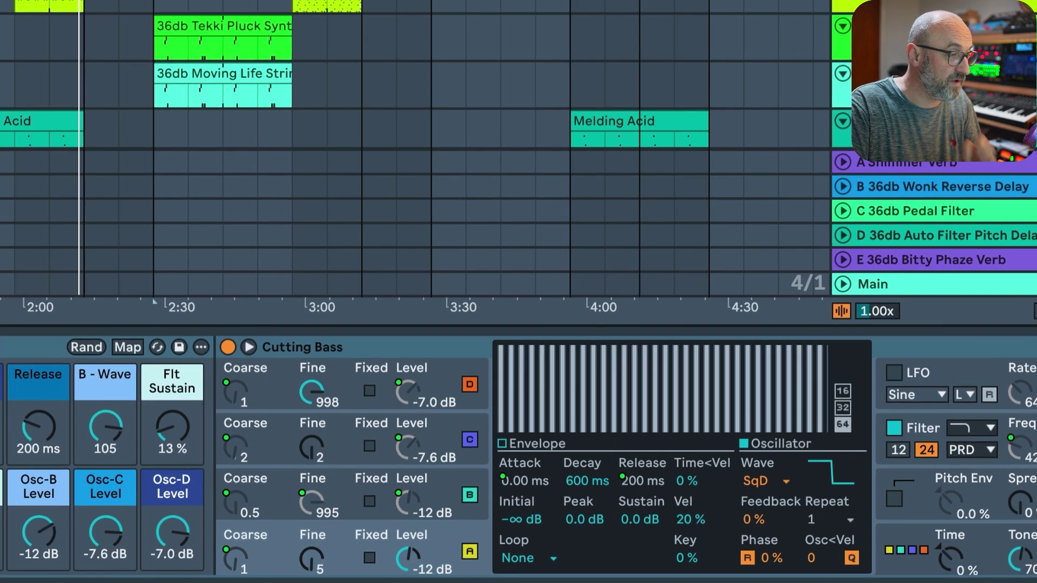
# - Audition the Harmonic, Steam, Deep and Da Fool macro variations of 36db OP Cutting Bass in turn and return to Original
pyautogui.click(135, 398)
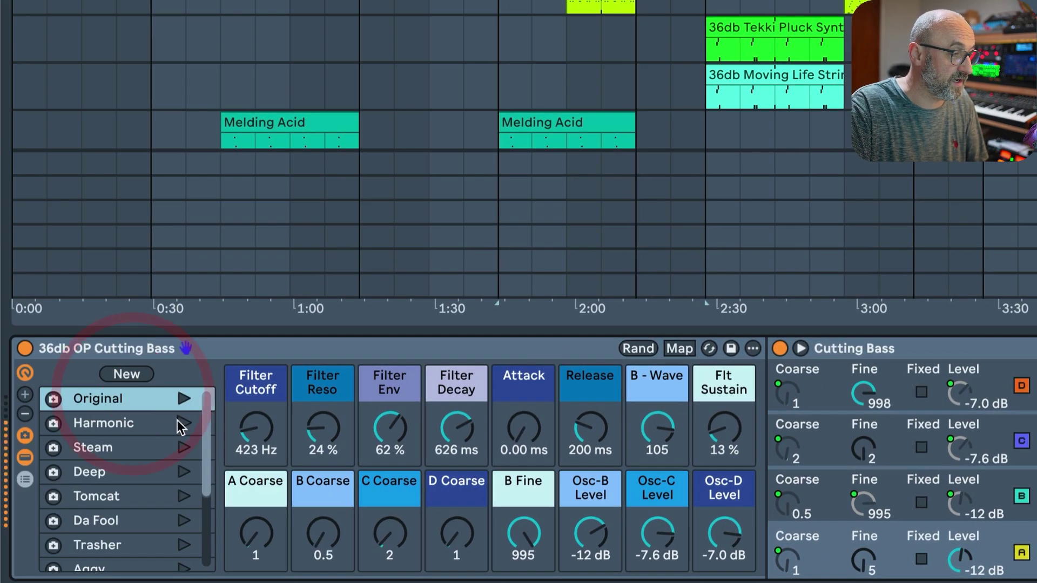
pyautogui.click(180, 424)
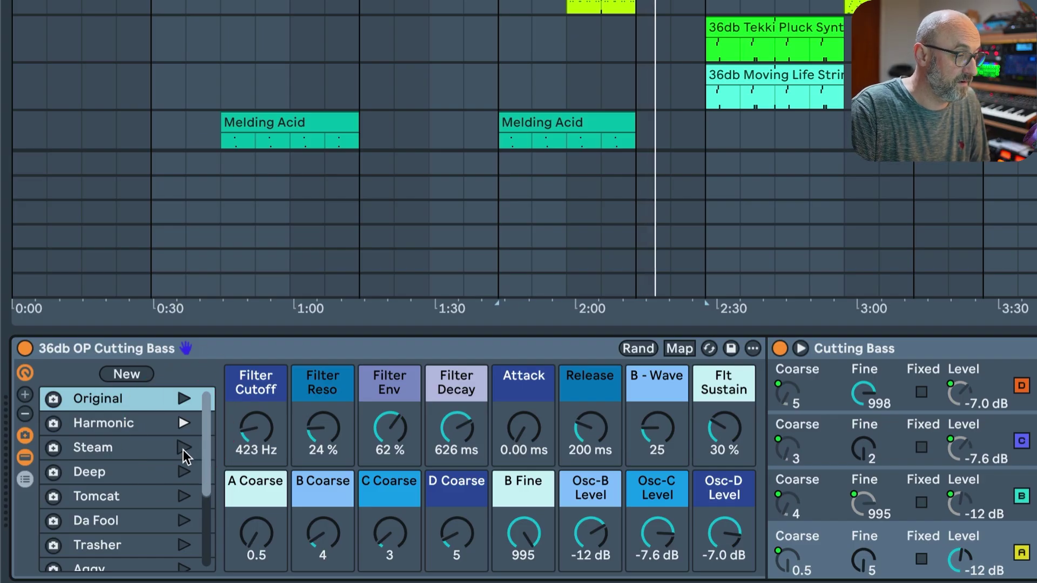
pyautogui.click(183, 449)
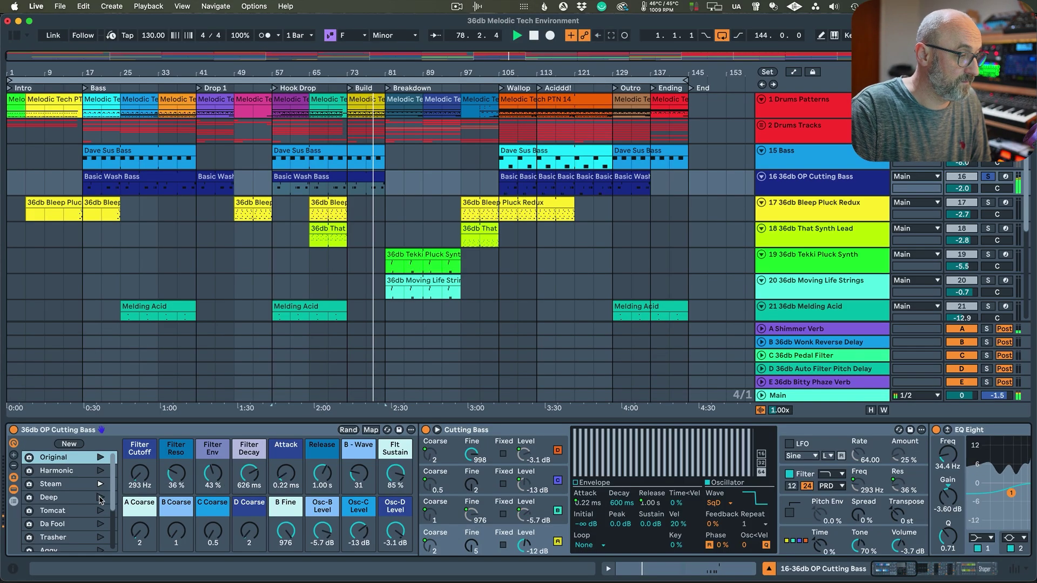
pyautogui.click(101, 498)
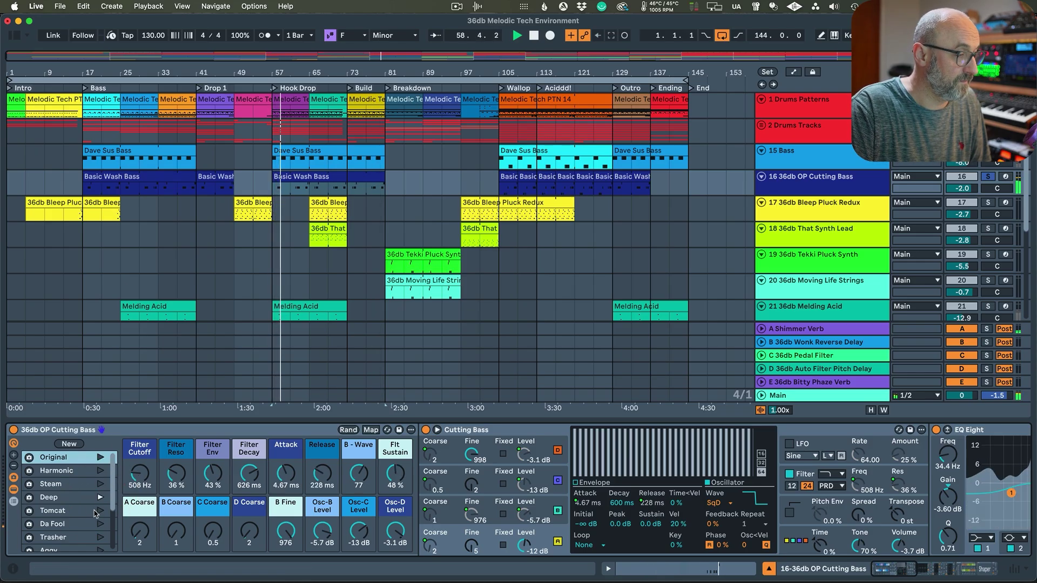
pyautogui.click(99, 524)
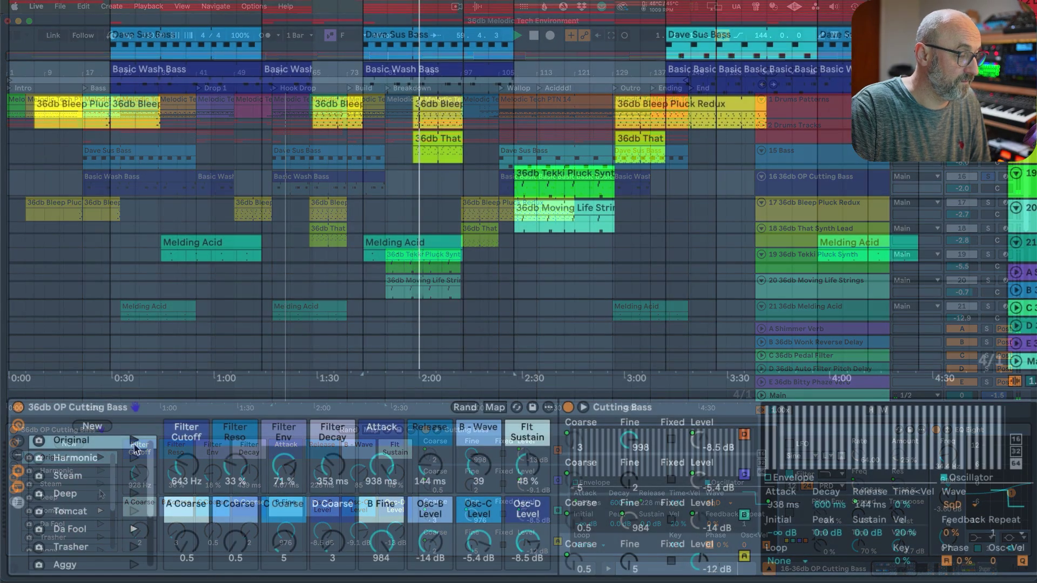
pyautogui.click(134, 440)
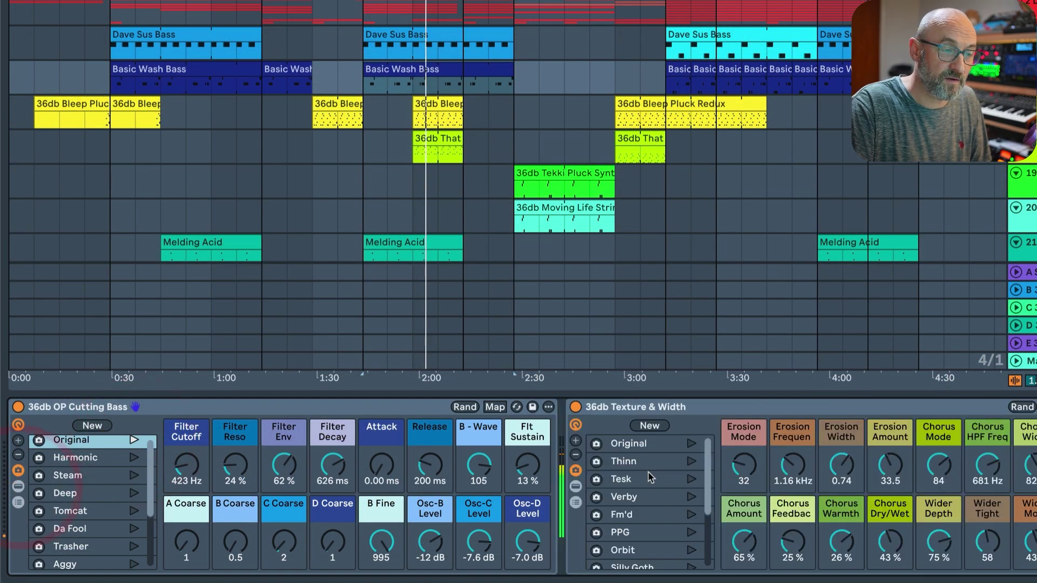
# - Load the Thinn variation of the 36db Texture & Width rack and reveal its Erosion and Chorus-Ensemble devices
pyautogui.click(691, 461)
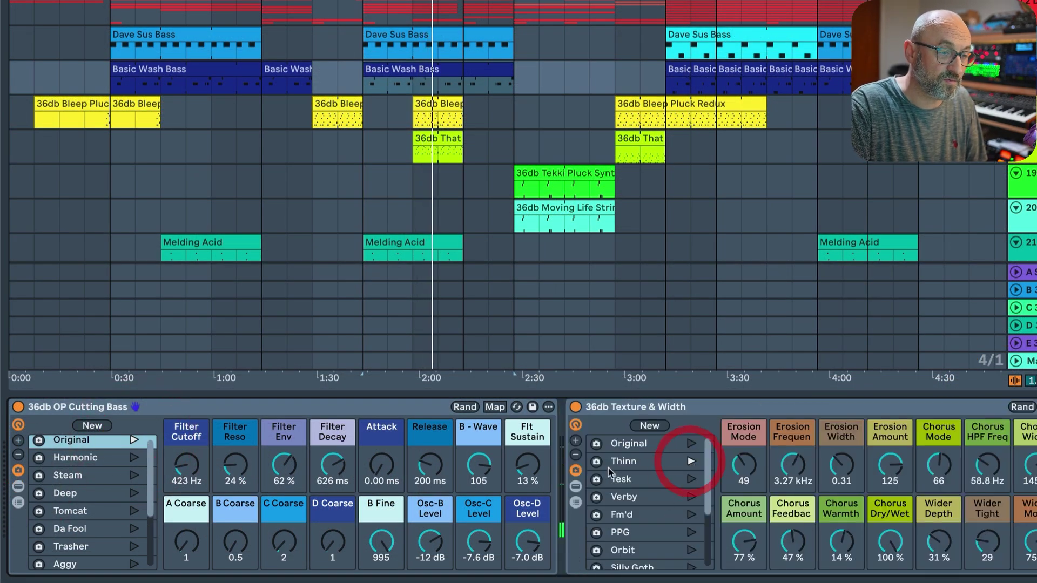
pyautogui.click(575, 486)
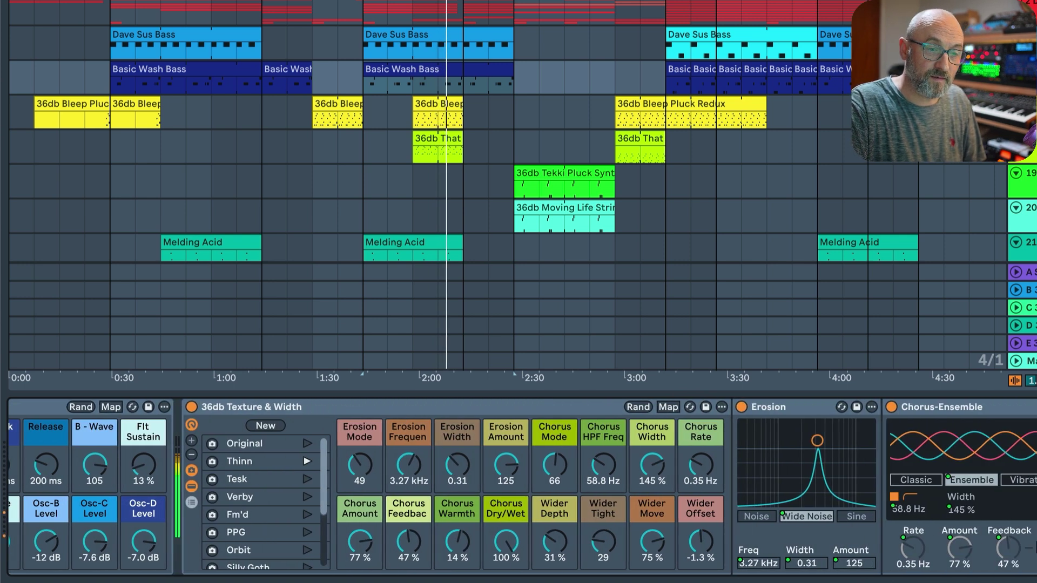
pyautogui.hscroll(-2, 518, 486)
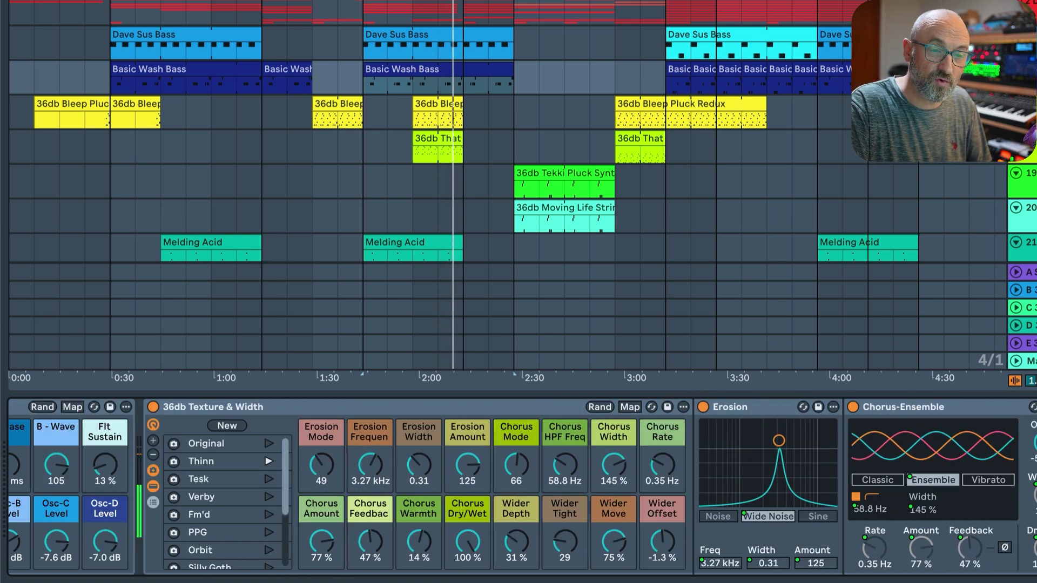
pyautogui.hscroll(2, 519, 486)
pyautogui.hscroll(-5, 518, 486)
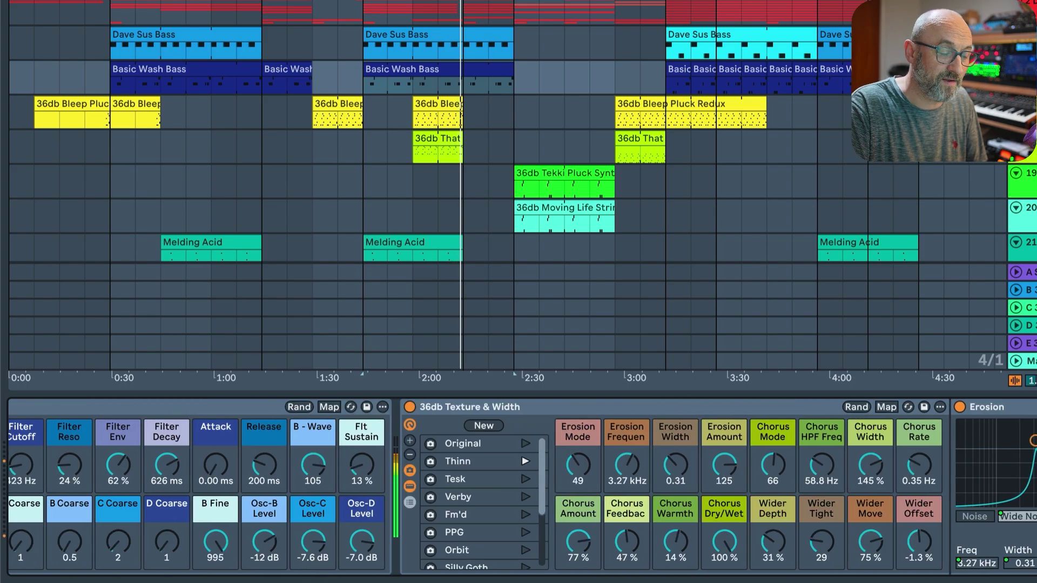
# - Audition the Tesk, Verby, Fm'd and PPG variations of 36db Texture & Width in turn, then return the rack to Original
pyautogui.click(525, 479)
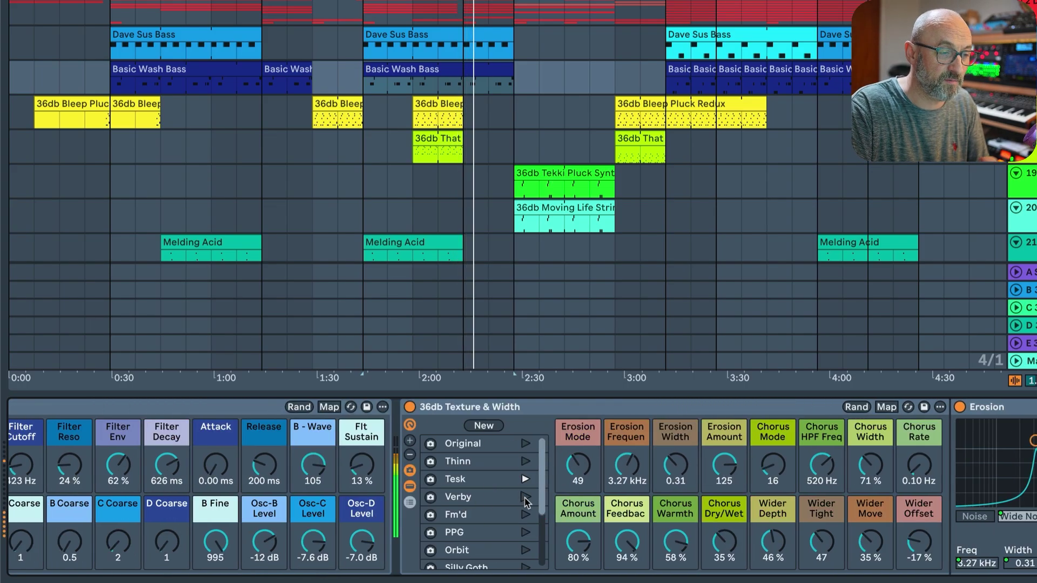
pyautogui.click(525, 499)
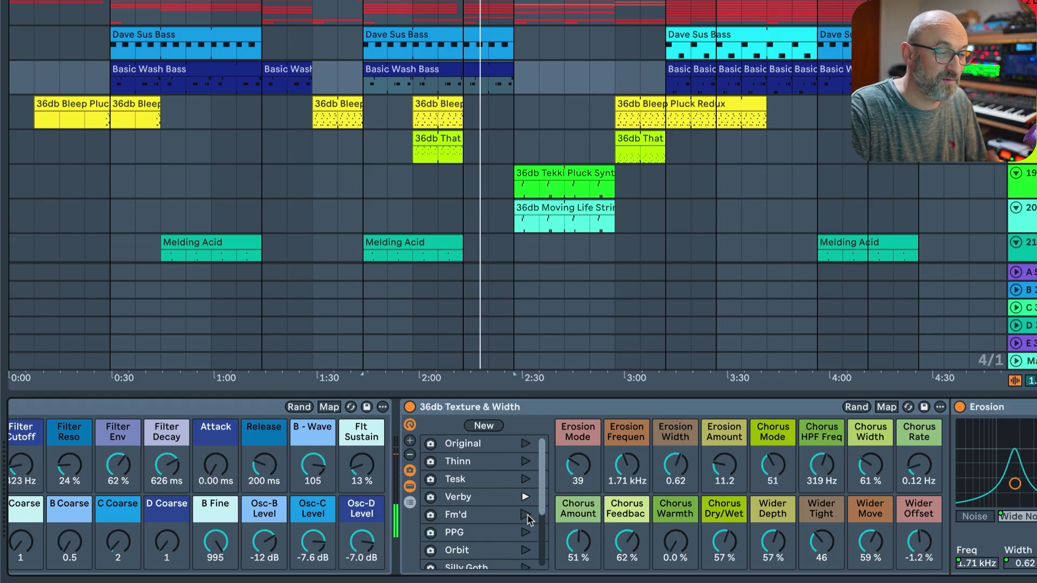
pyautogui.click(525, 515)
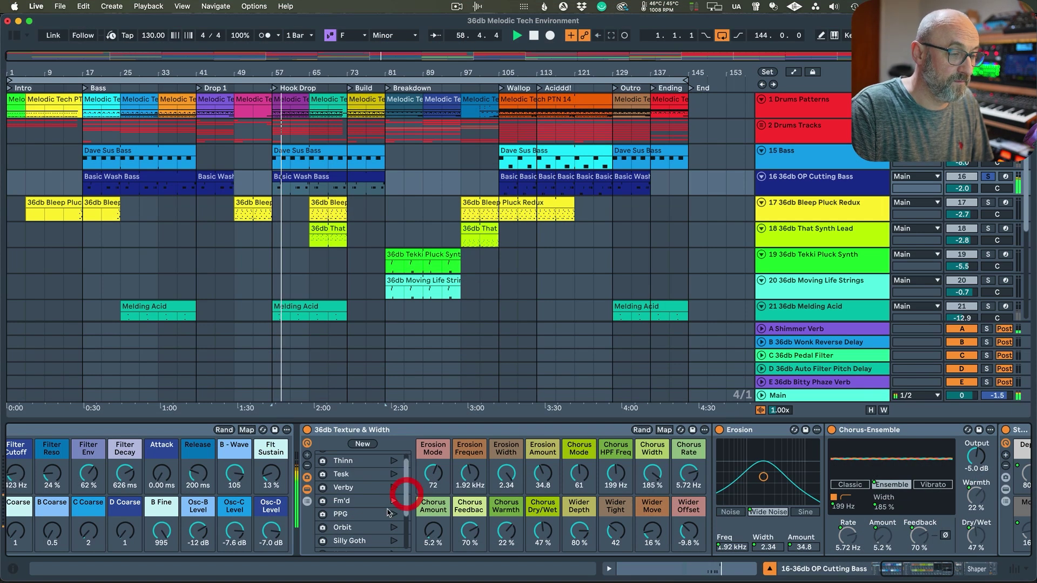
pyautogui.click(394, 513)
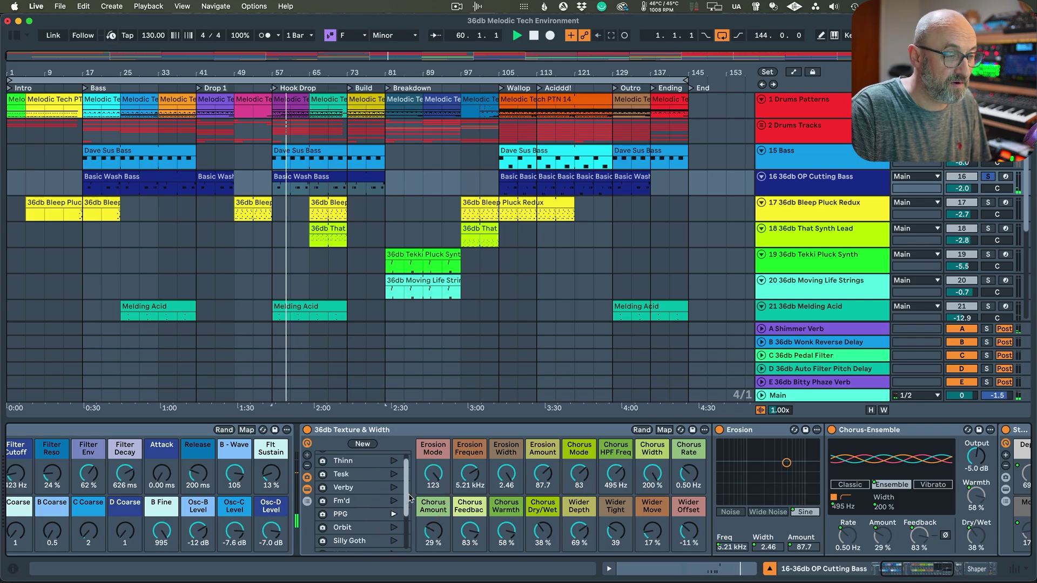
pyautogui.scroll(1, 408, 495)
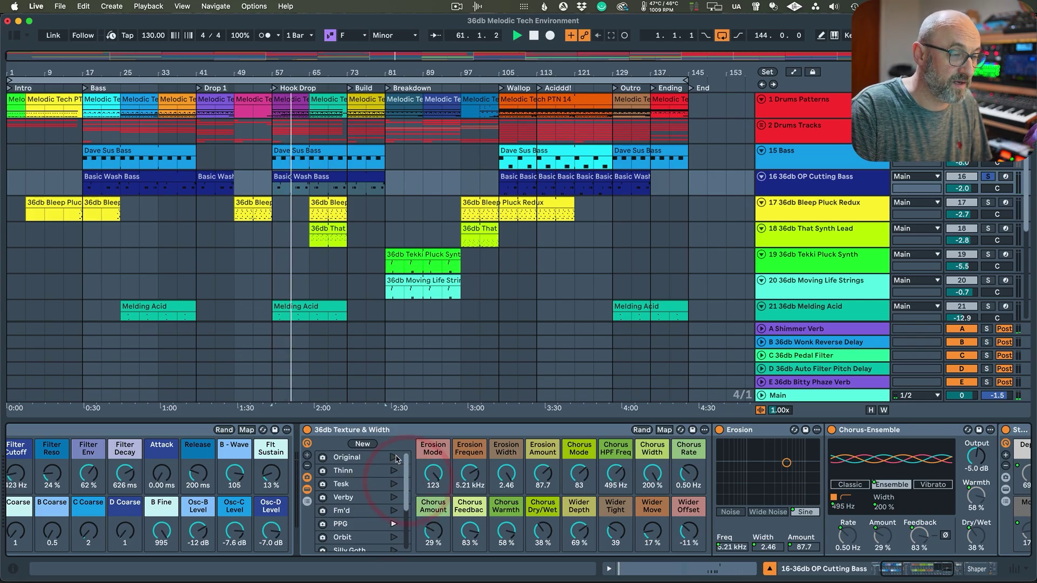
pyautogui.click(394, 458)
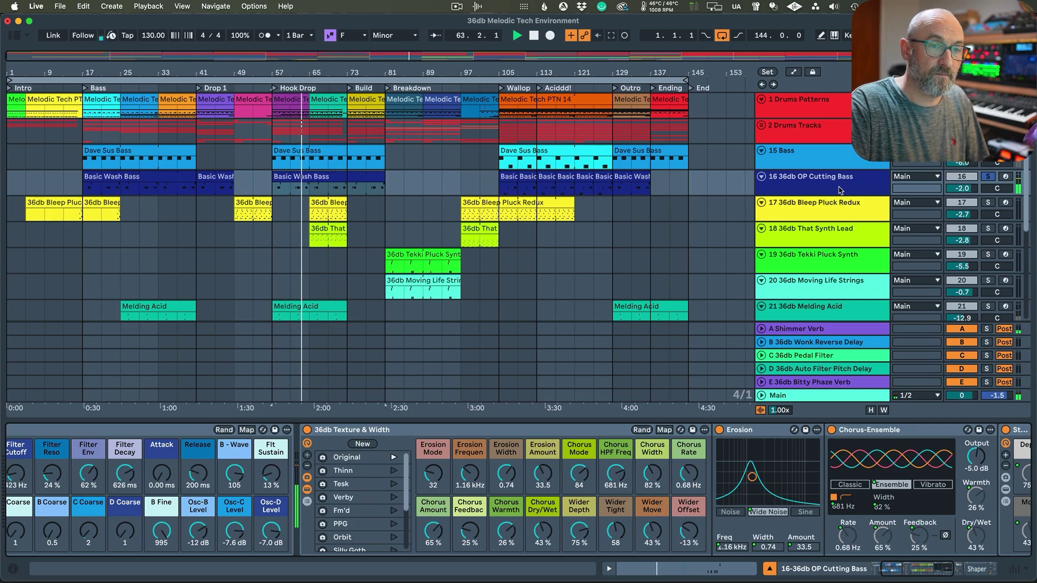
# - Show the 36db Bleep Pluck Redux rack and examine its Analog, Redux, Chorus-Ensemble and Saturator devices
pyautogui.click(777, 208)
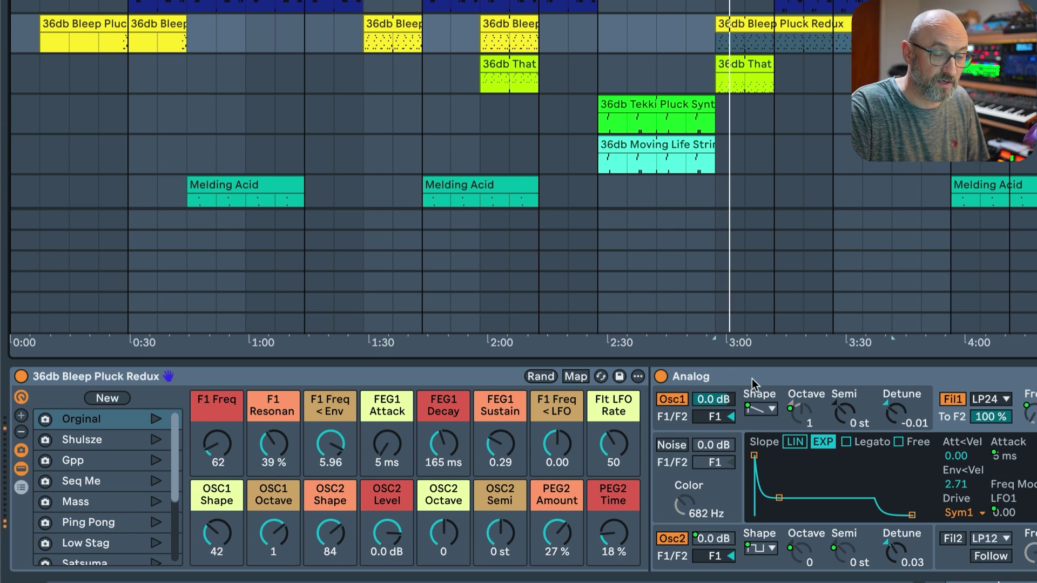
pyautogui.hscroll(10, 519, 469)
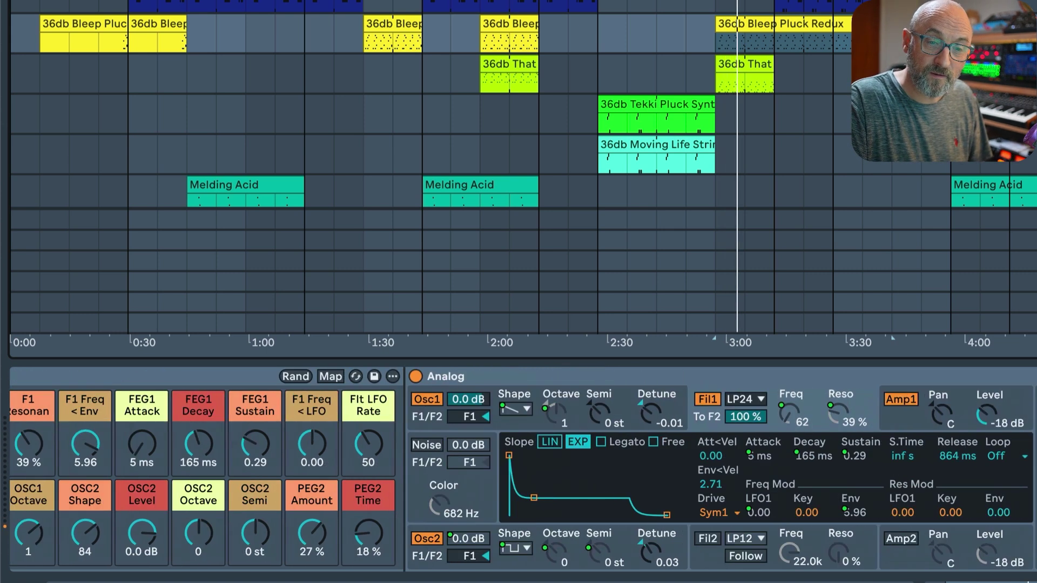
pyautogui.hscroll(5, 519, 468)
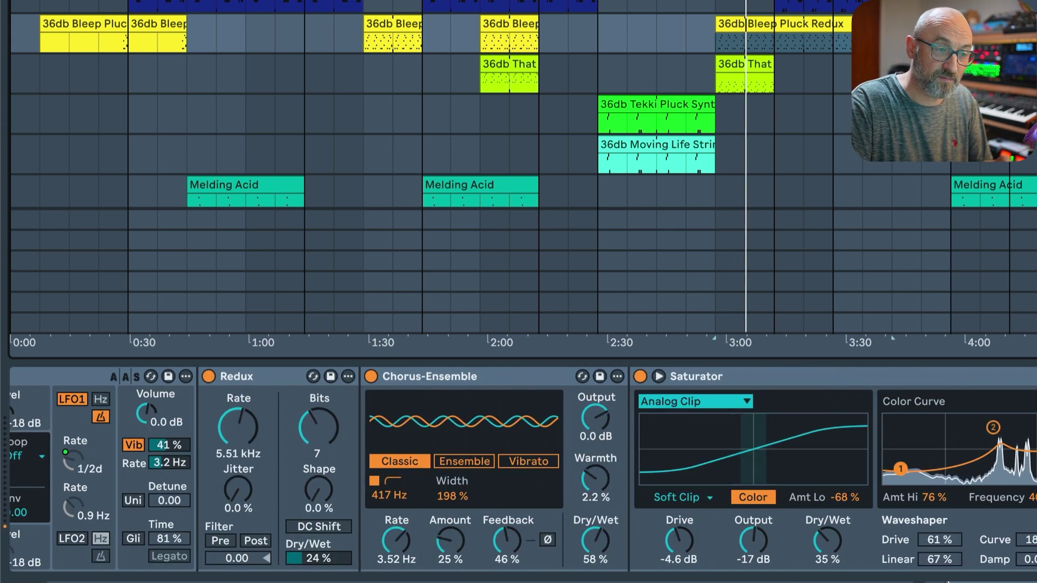
pyautogui.hscroll(-15, 518, 469)
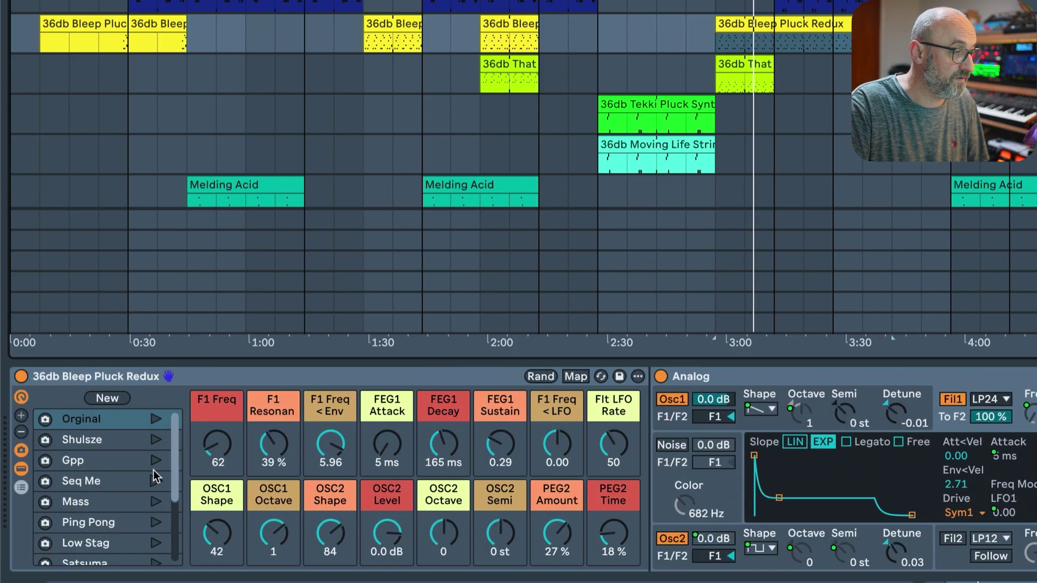
# - Audition the Shulsze, Gpp, Seq Me, Mass, Ping Pong and Low Stag variations of 36db Bleep Pluck Redux, then return to Orginal
pyautogui.click(156, 439)
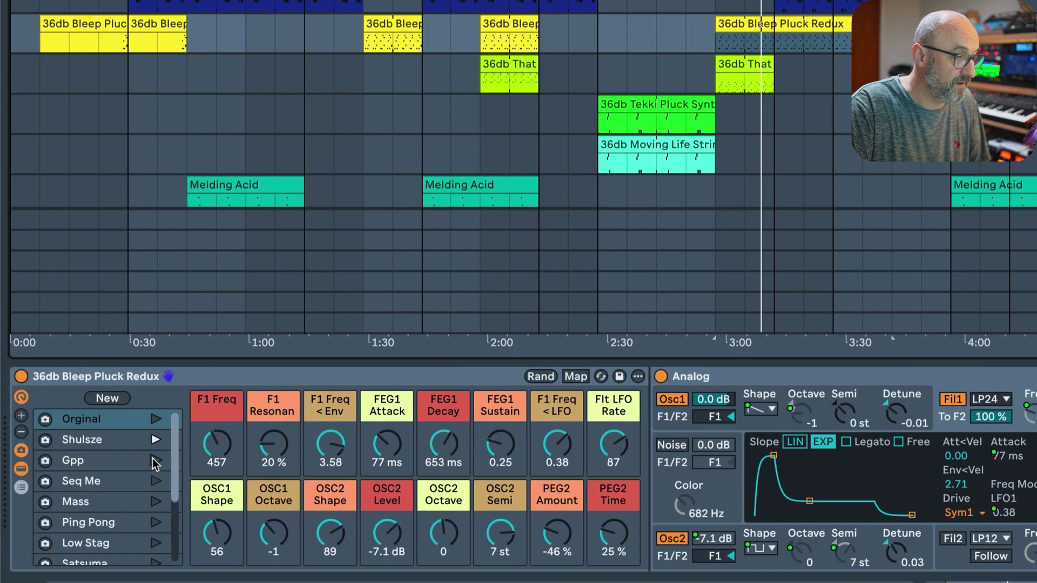
pyautogui.click(156, 461)
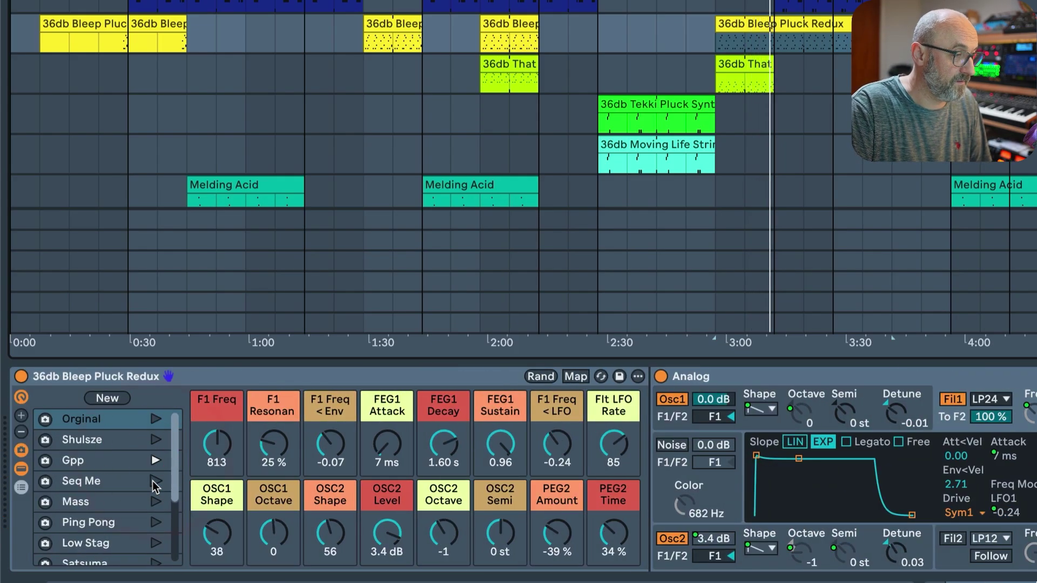
pyautogui.click(155, 481)
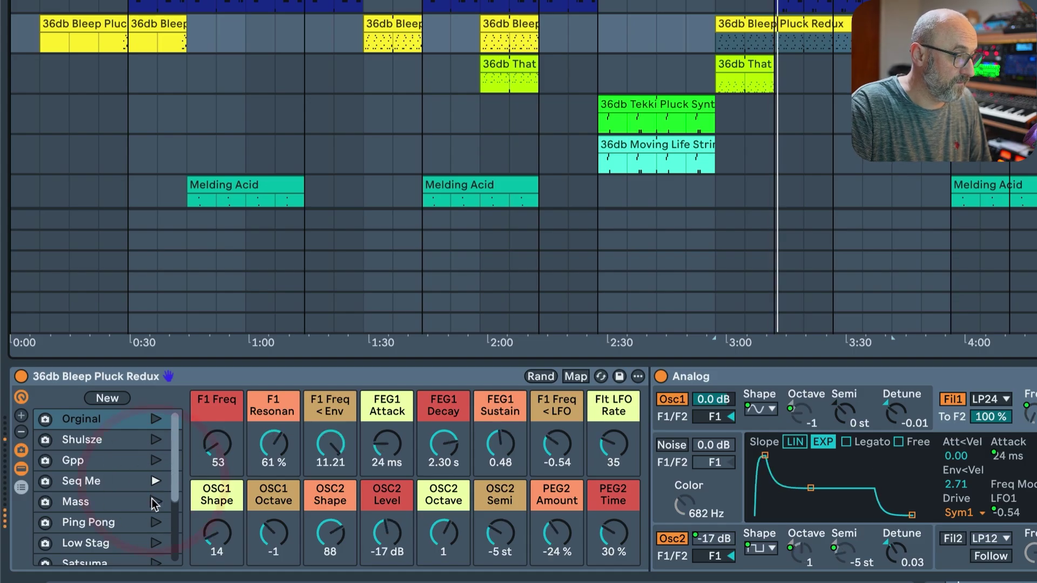
pyautogui.click(155, 502)
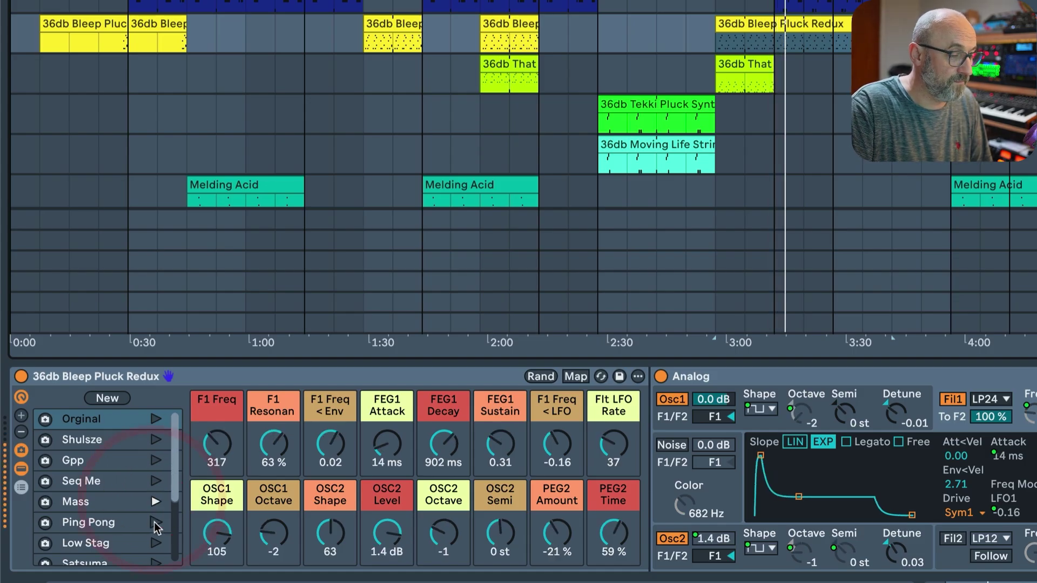
pyautogui.click(156, 524)
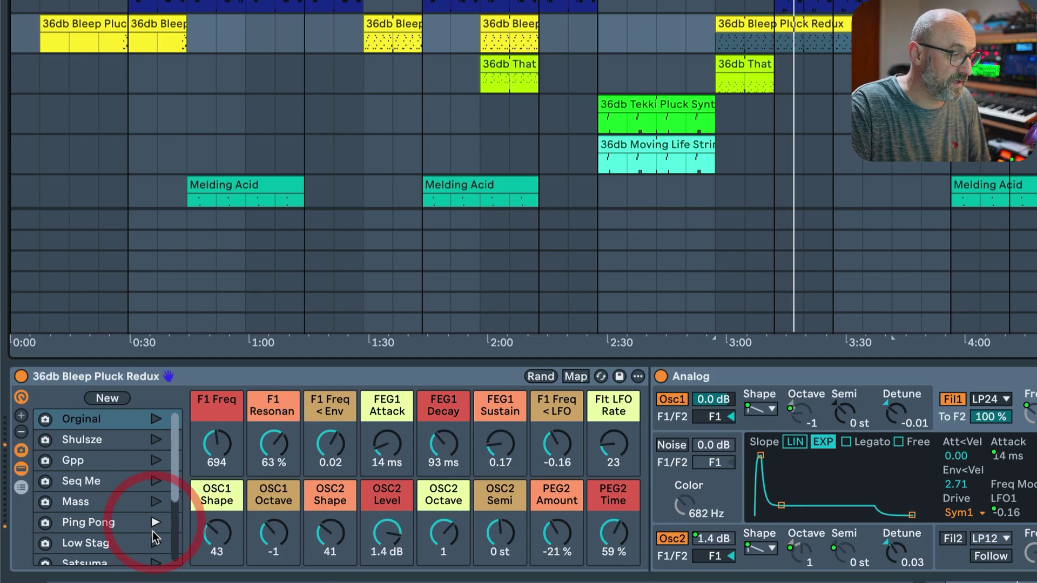
pyautogui.click(155, 544)
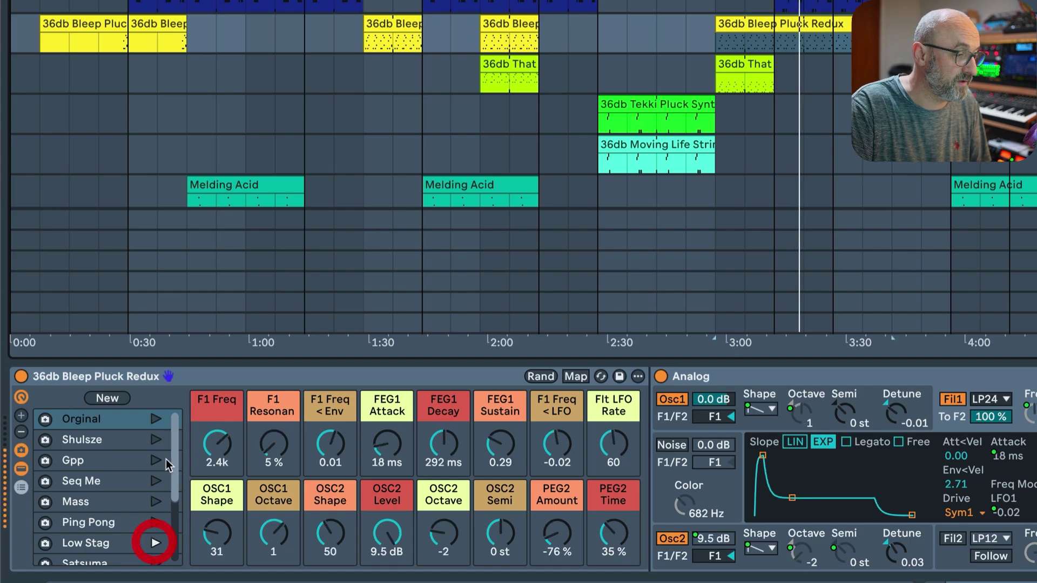
pyautogui.click(155, 420)
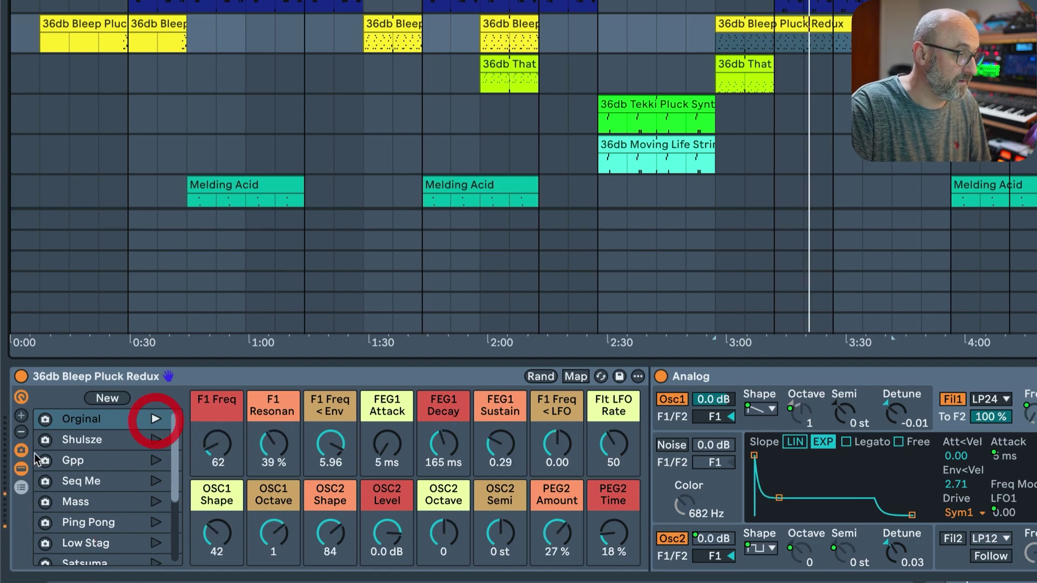
# - Collapse the Bleep Pluck Redux devices and audition the Original, Toner and Tight Knit variations of the 36db Those 3 Delays rack
pyautogui.click(21, 468)
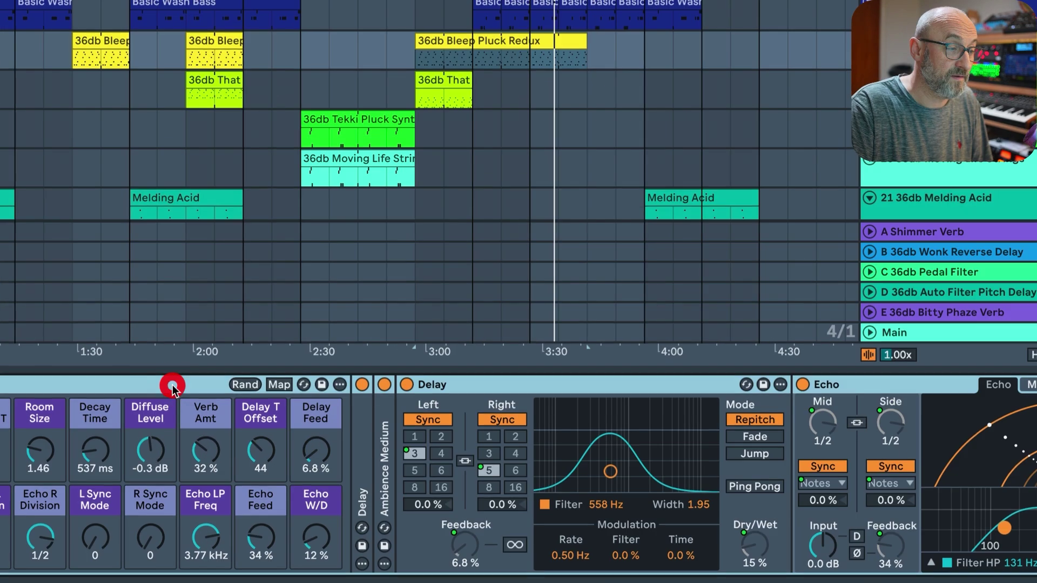
pyautogui.hscroll(-5, 187, 423)
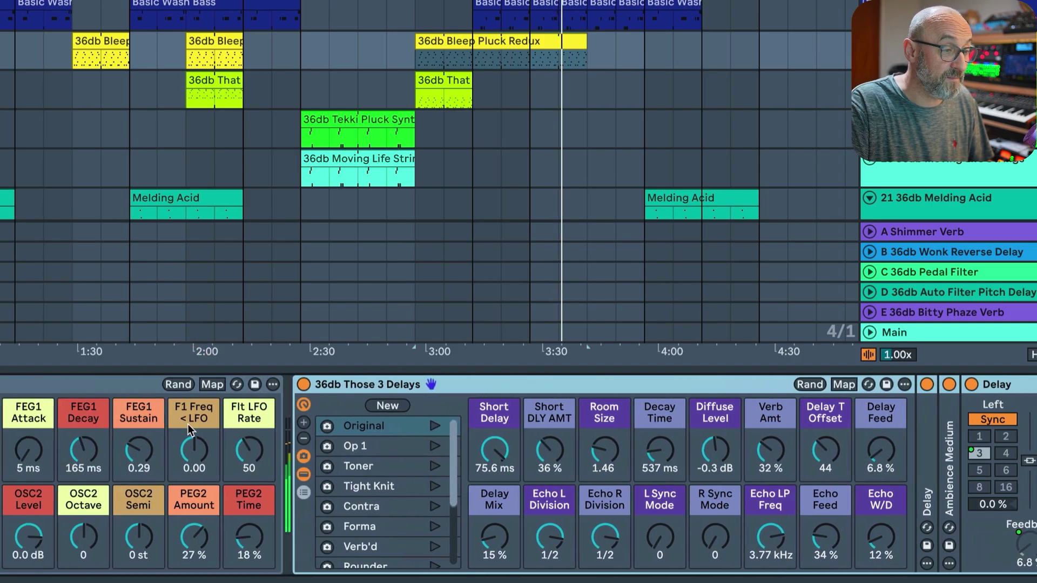
pyautogui.click(444, 426)
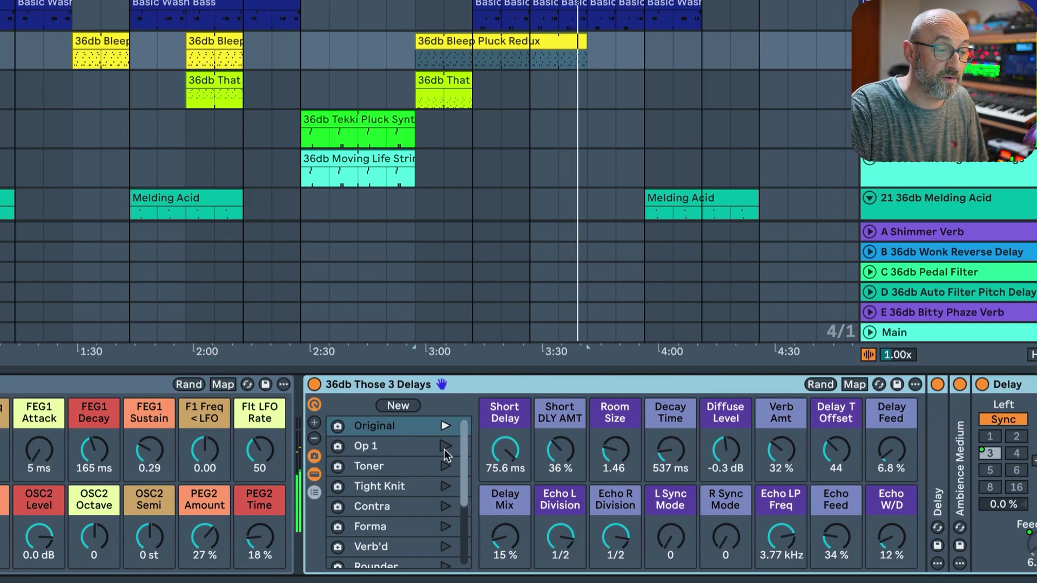
pyautogui.click(445, 466)
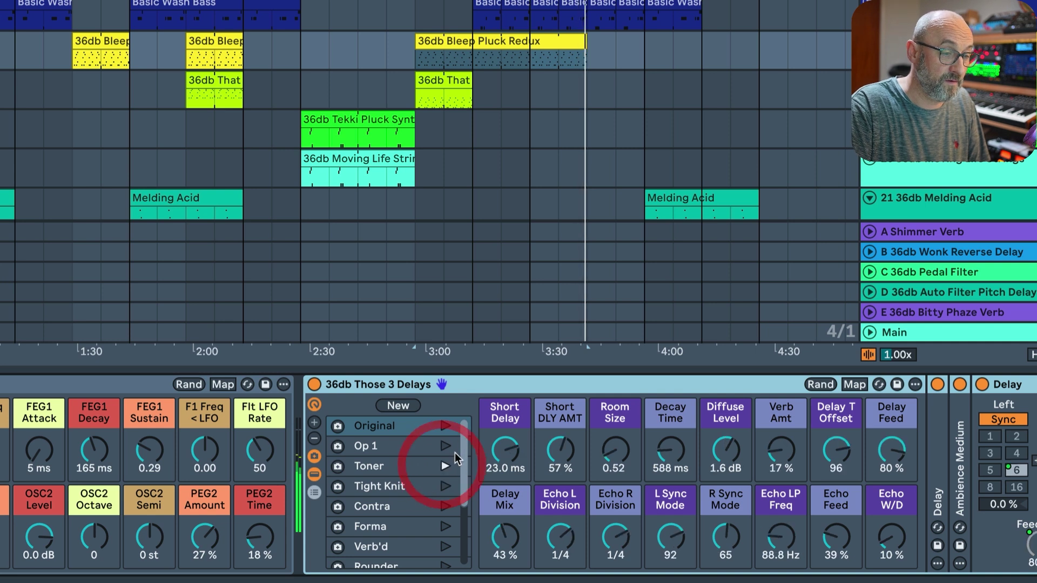
pyautogui.scroll(-1, 465, 455)
pyautogui.click(443, 463)
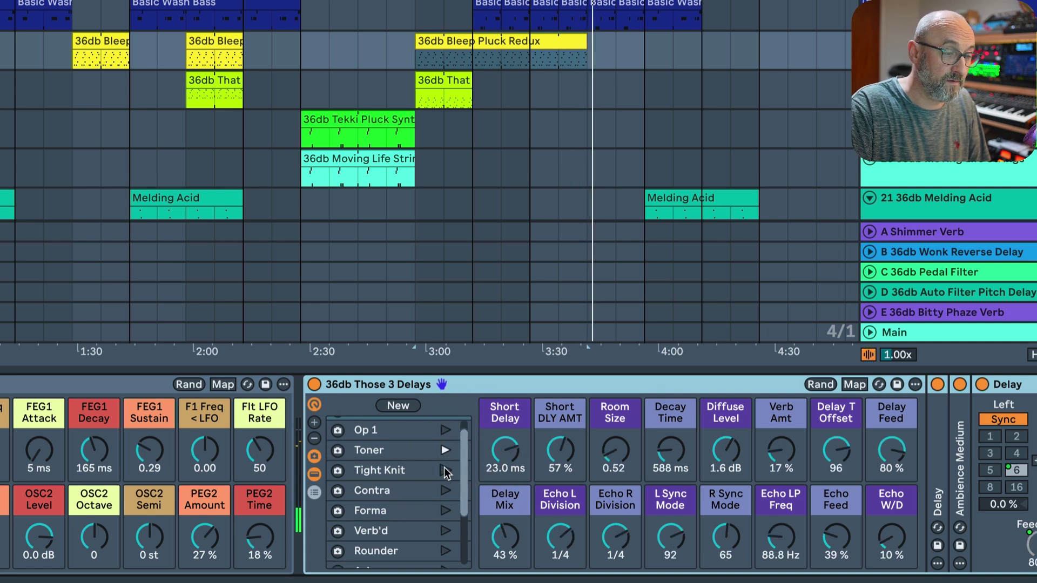
pyautogui.click(444, 469)
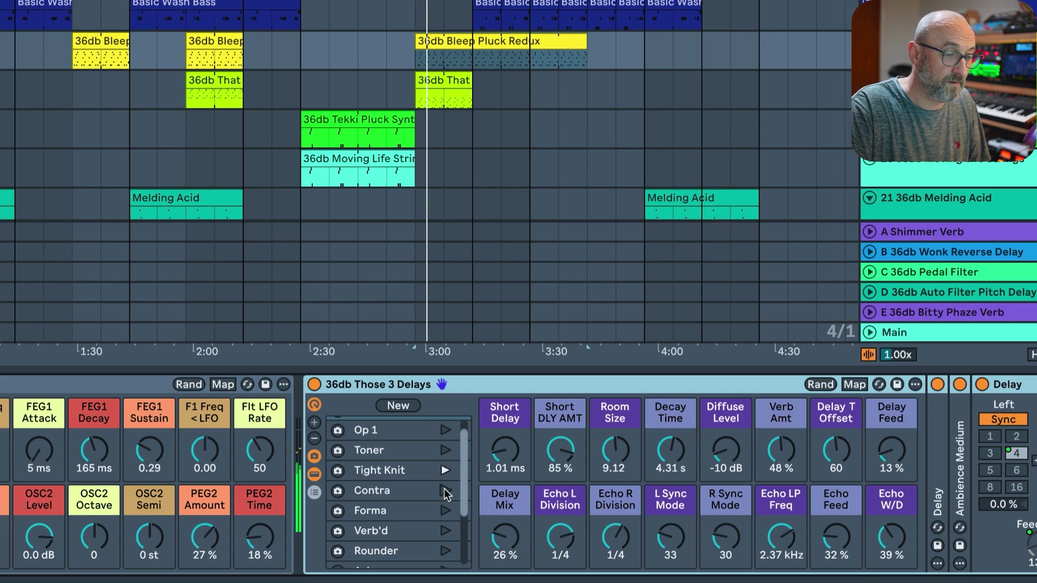
# - Audition the Contra, Forma and Verb'd variations of 36db Those 3 Delays in turn
pyautogui.click(444, 490)
pyautogui.scroll(-1, 465, 507)
pyautogui.scroll(-1, 466, 507)
pyautogui.click(443, 495)
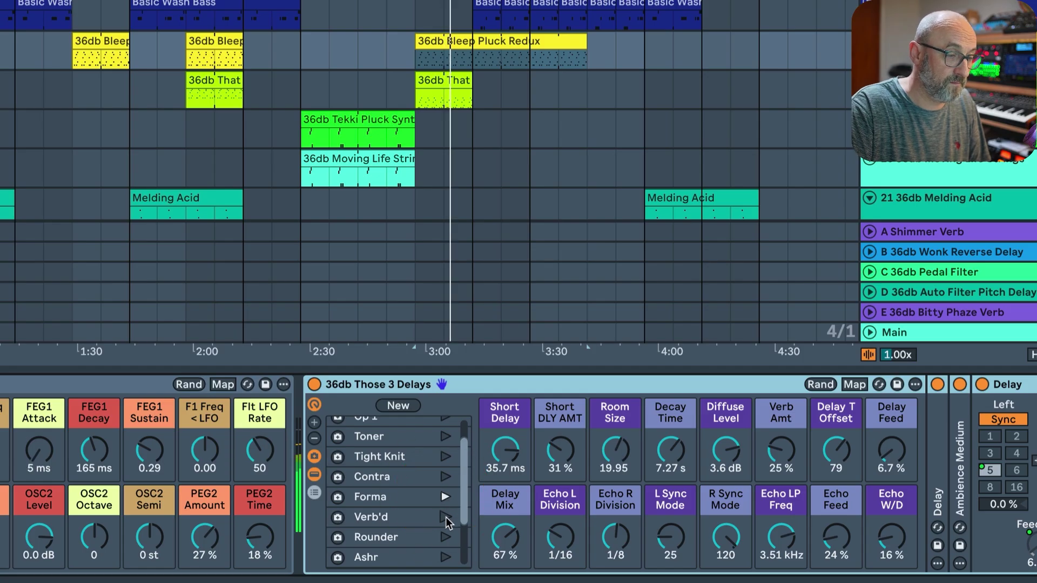
pyautogui.click(445, 516)
pyautogui.scroll(-1, 462, 524)
pyautogui.scroll(-1, 462, 524)
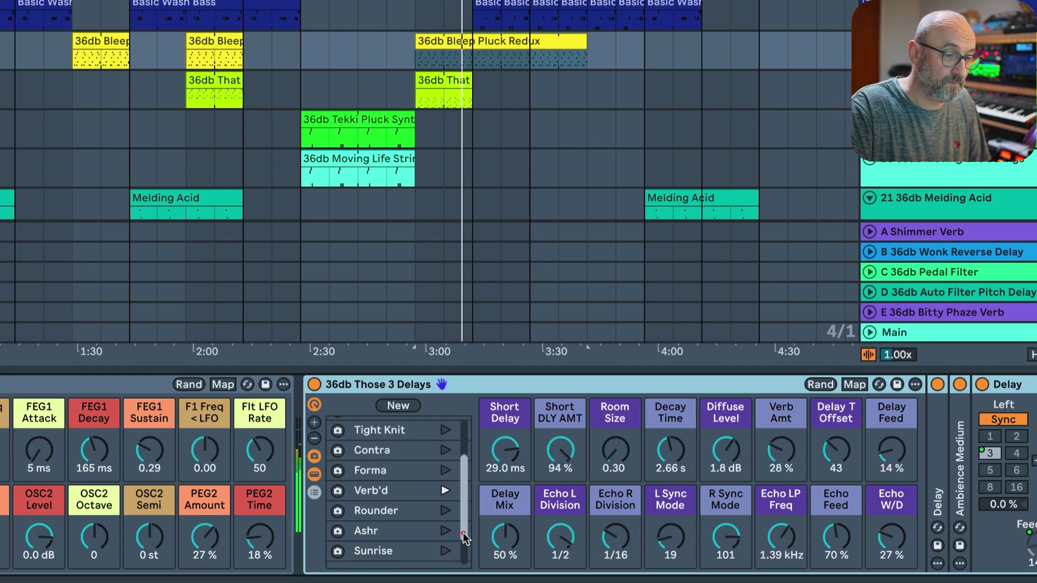
# - Audition the Rounder and Ashr variations of 36db Those 3 Delays, then return the rack to Original
pyautogui.click(444, 511)
pyautogui.scroll(-1, 462, 506)
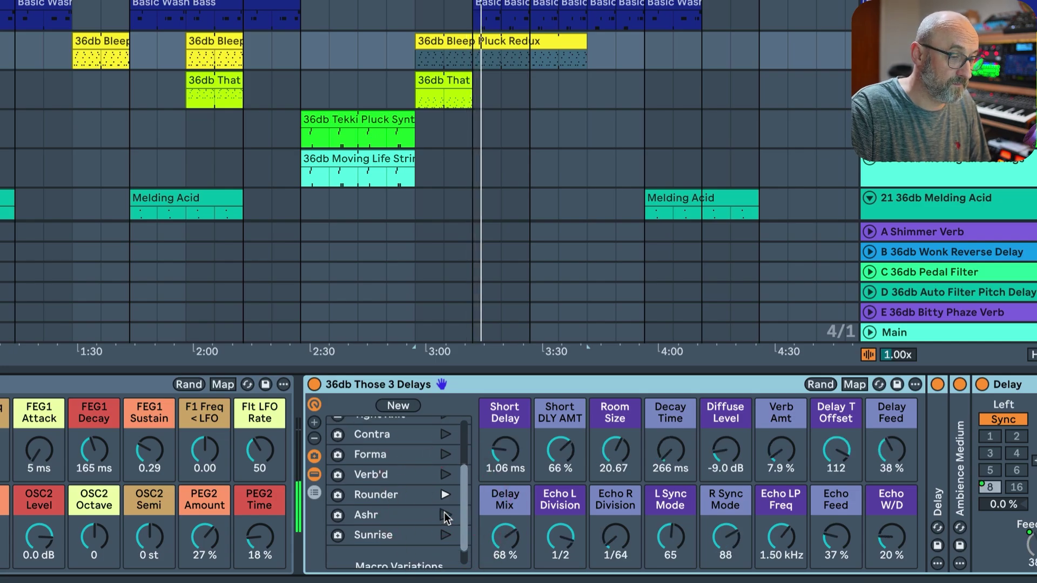
pyautogui.click(444, 512)
pyautogui.scroll(4, 447, 449)
pyautogui.click(448, 430)
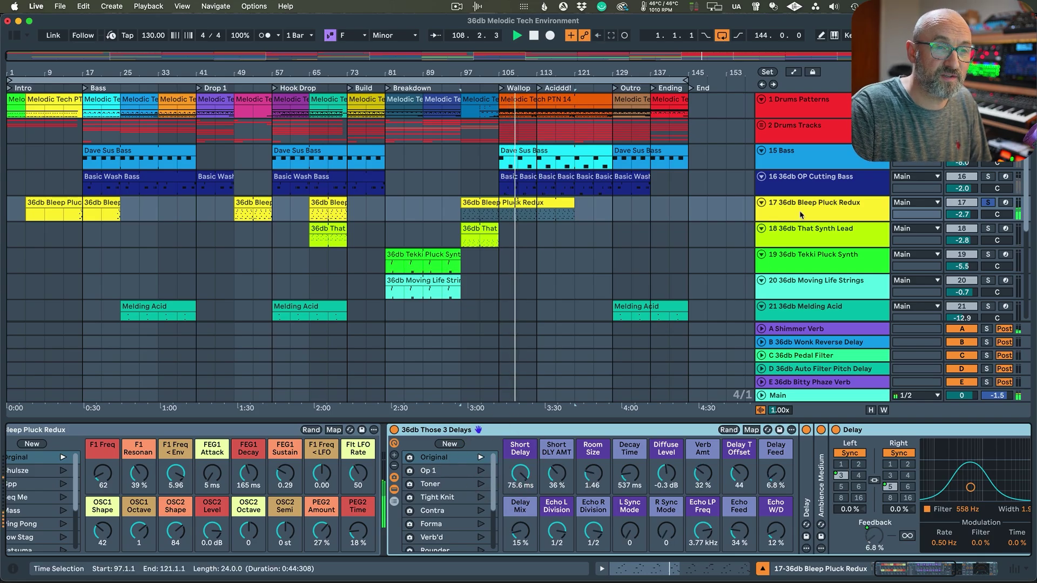
# - Switch to the 36db That Synth Lead track at its Hook Drop clip and audition the Viral and Abmer variations
pyautogui.click(821, 212)
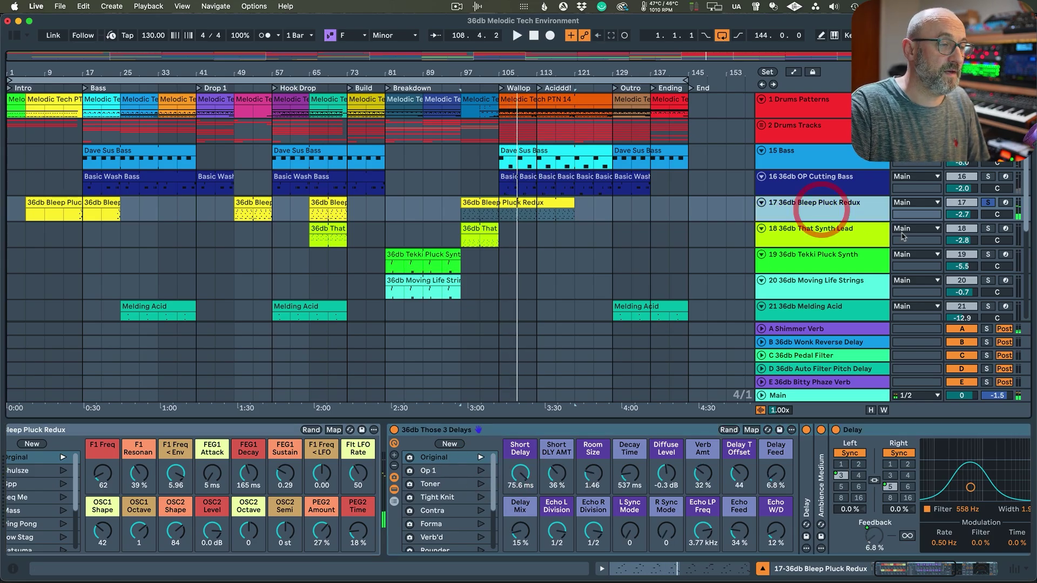
pyautogui.click(848, 239)
pyautogui.click(329, 227)
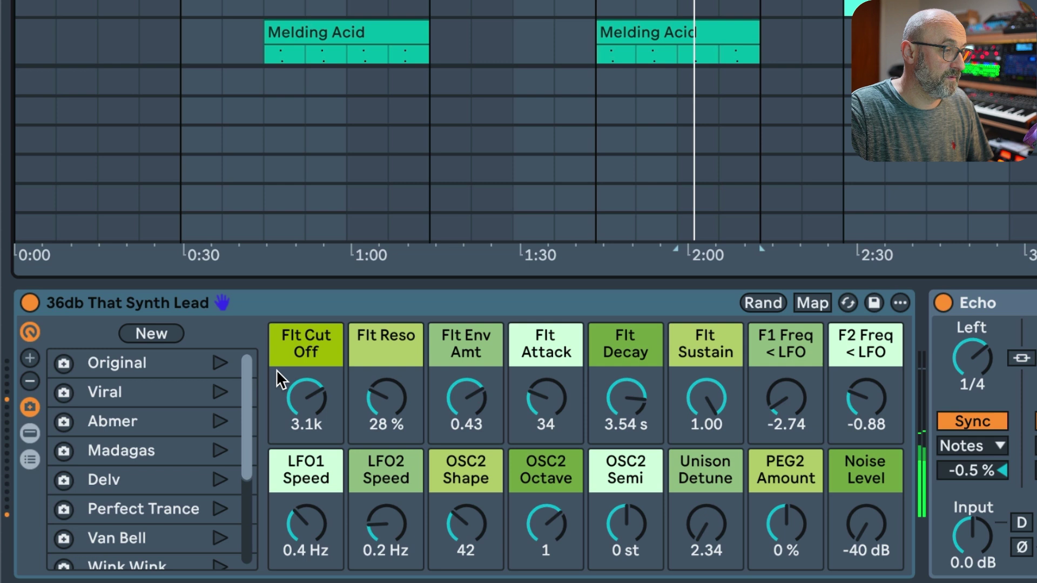
pyautogui.click(220, 390)
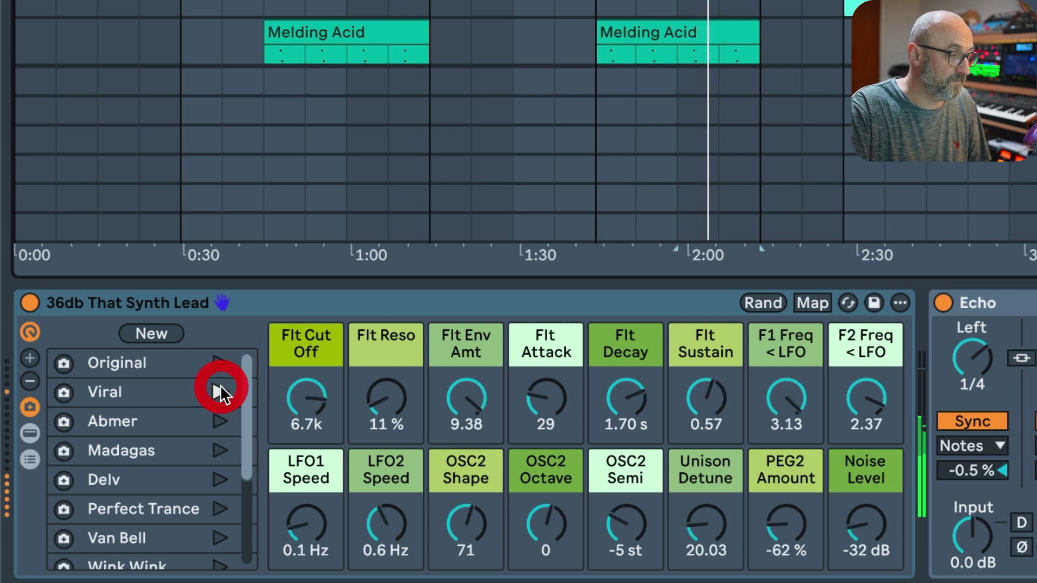
pyautogui.click(217, 420)
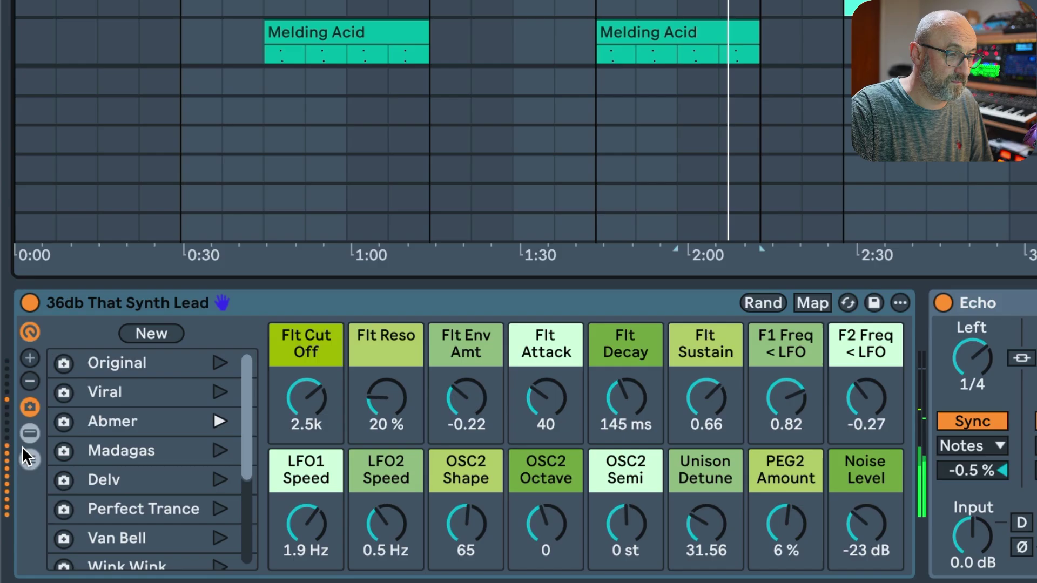
# - Reveal the Analog device inside 36db That Synth Lead, then audition the Madagas, Delv, Perfect Trance and Van Bell variations in turn
pyautogui.click(29, 433)
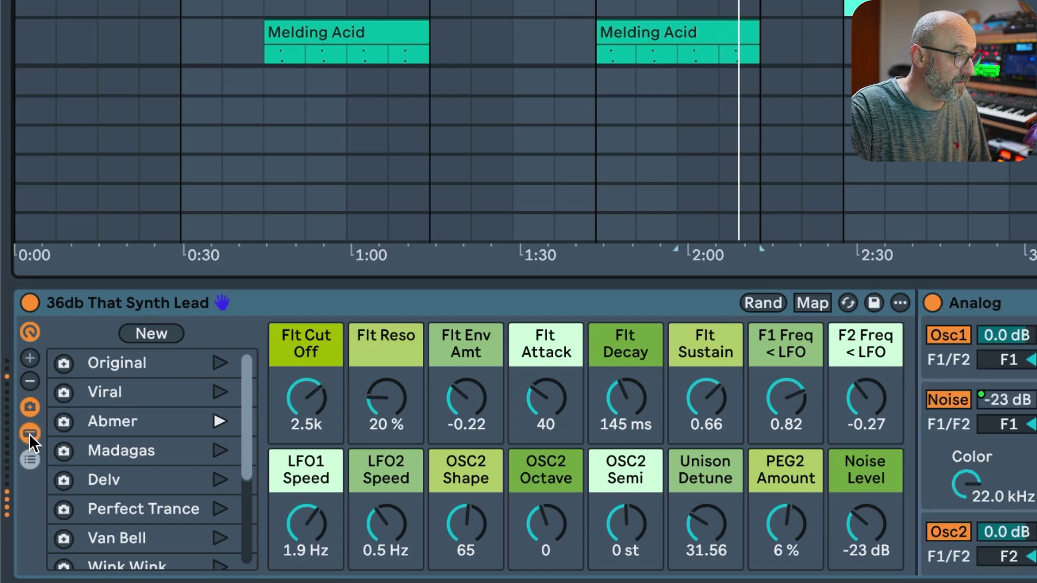
pyautogui.click(218, 450)
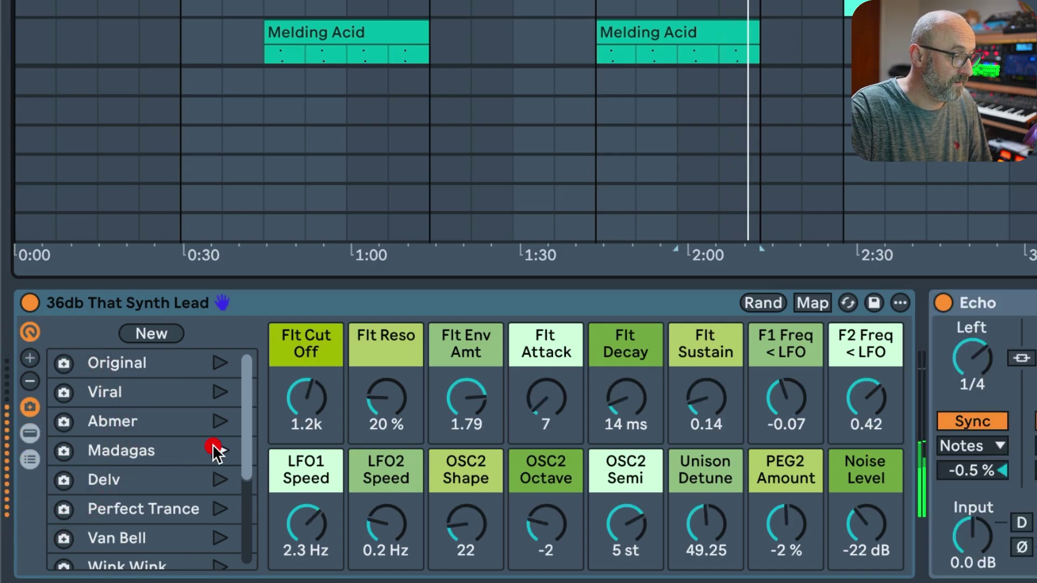
pyautogui.click(219, 480)
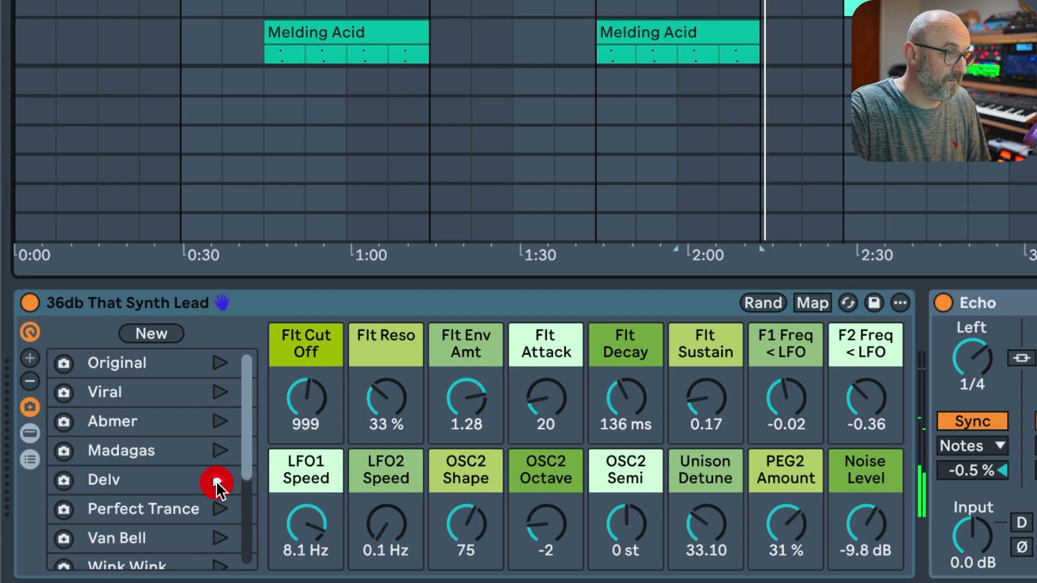
pyautogui.click(218, 509)
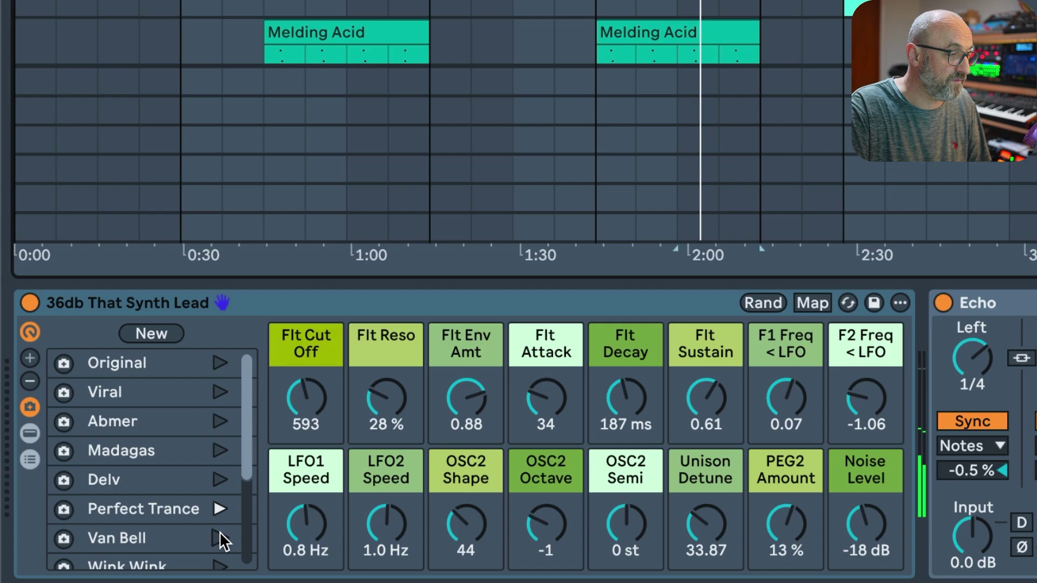
pyautogui.click(219, 534)
pyautogui.moveTo(243, 477); pyautogui.dragTo(248, 426)
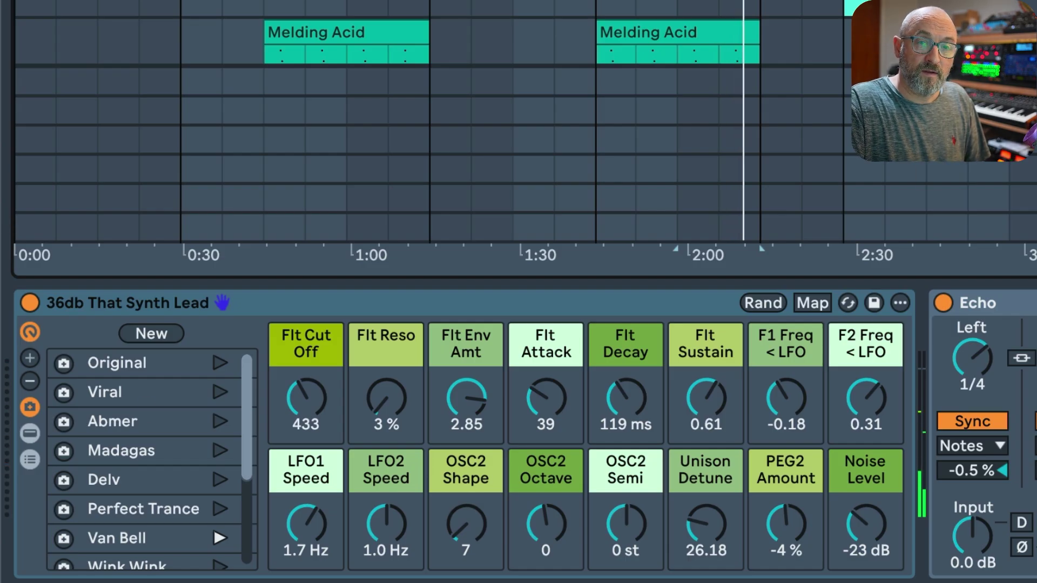
# - Switch to the 36db Tekki Pluck Synth track and audition its Plati and Fang variations
pyautogui.press('Down')
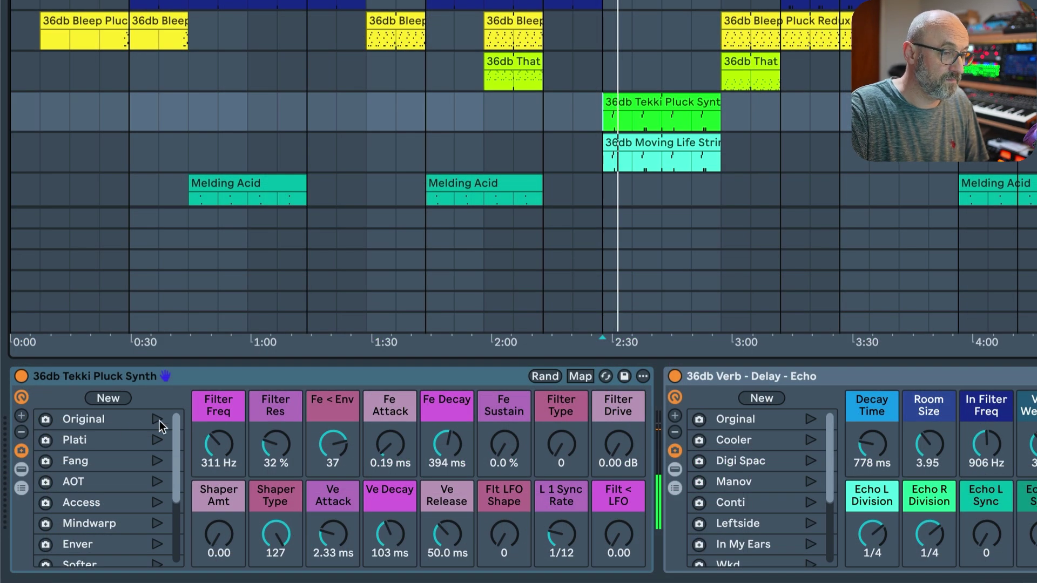
pyautogui.click(118, 417)
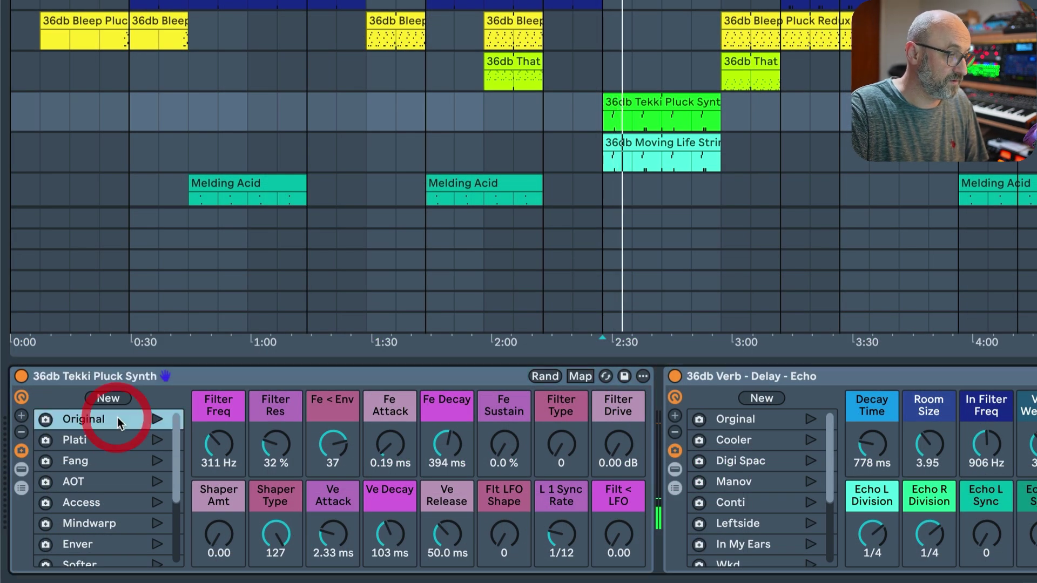
pyautogui.click(155, 440)
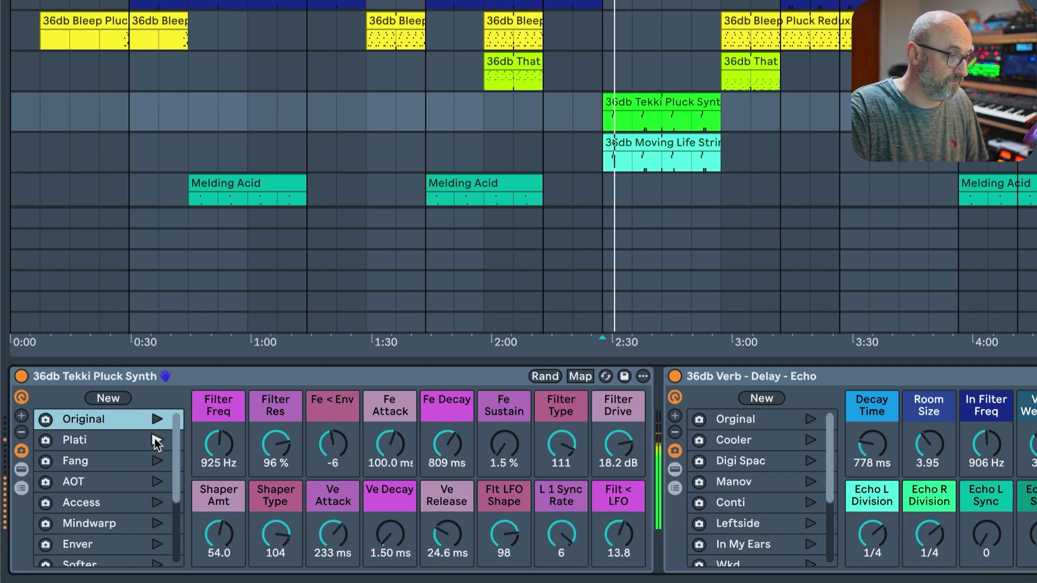
pyautogui.click(156, 462)
# - With the devices inside 36db Tekki Pluck Synth revealed, audition its AOT and Access variations, then collapse the rack's devices again
pyautogui.click(25, 469)
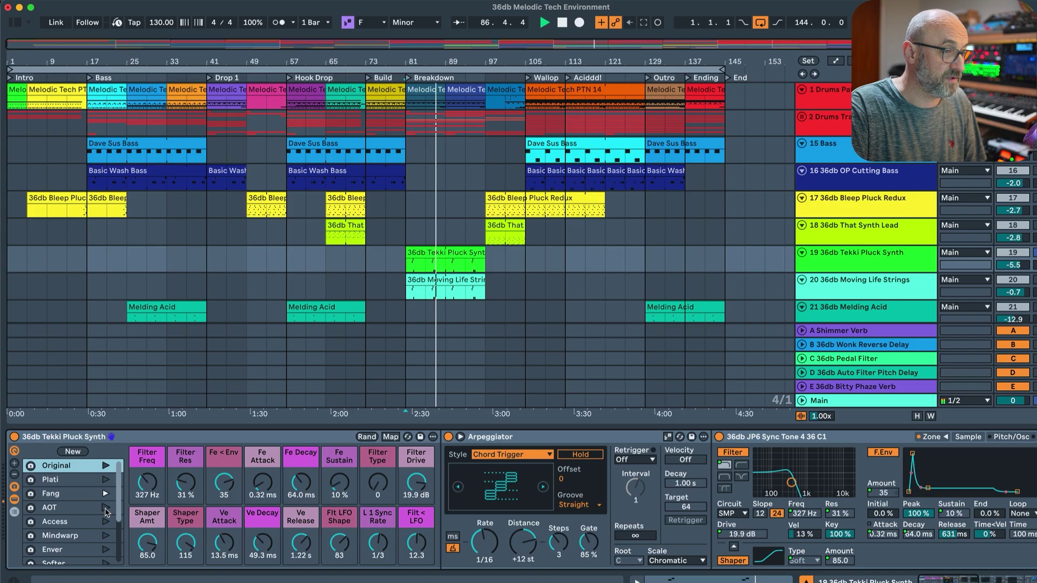
pyautogui.click(105, 508)
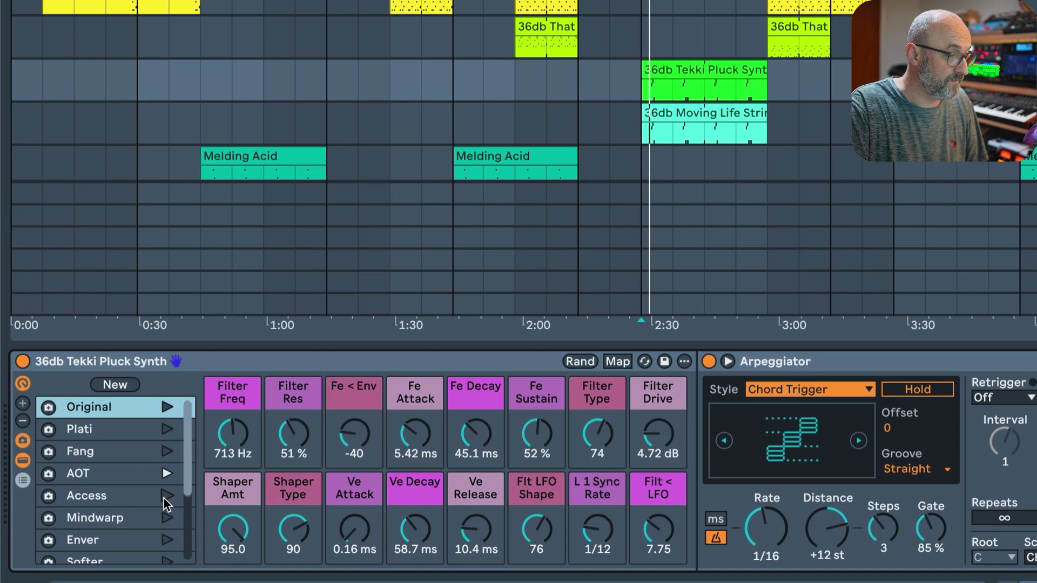
pyautogui.click(165, 495)
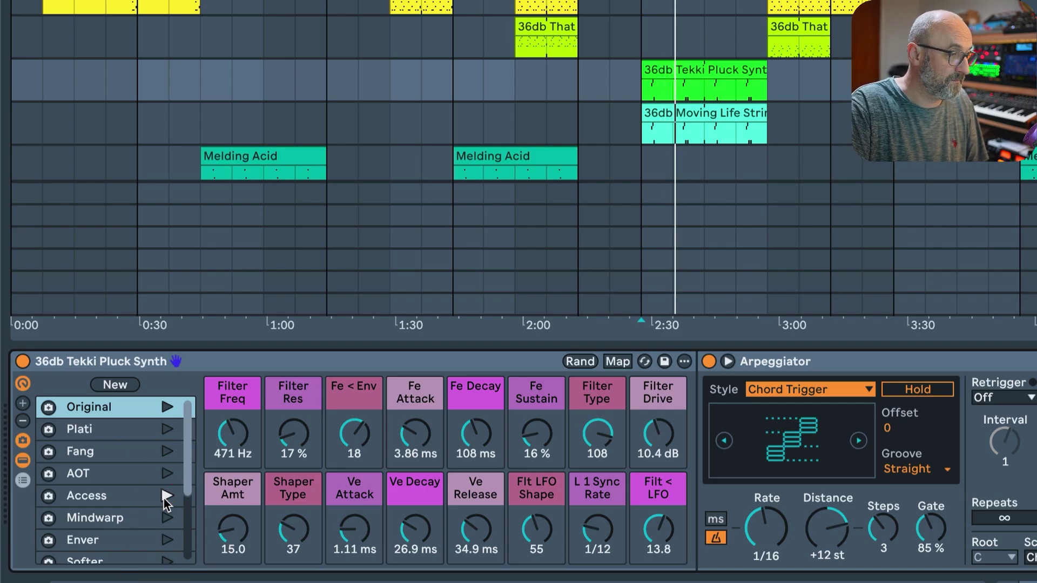
pyautogui.click(168, 407)
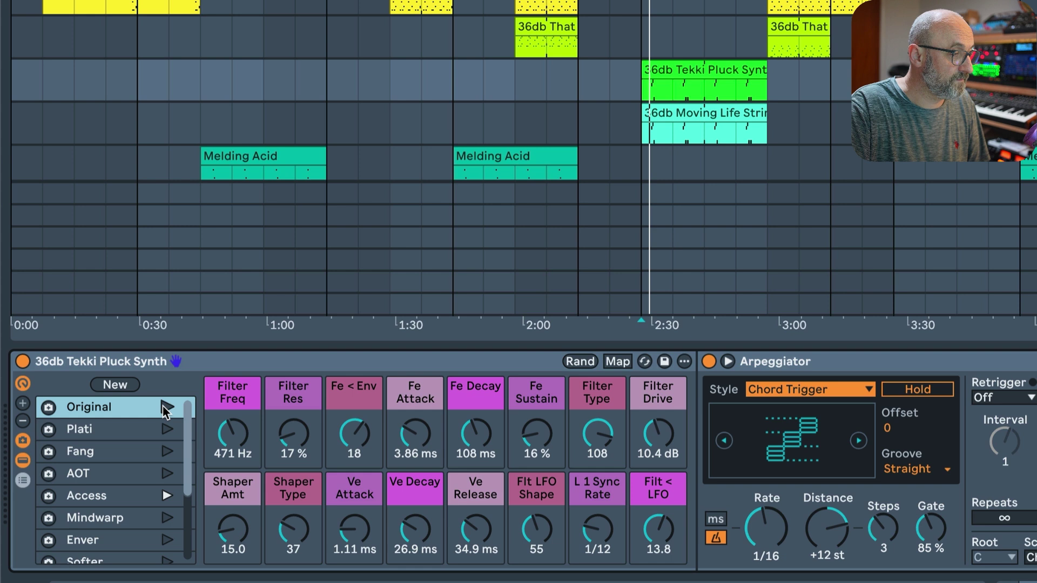
pyautogui.click(22, 460)
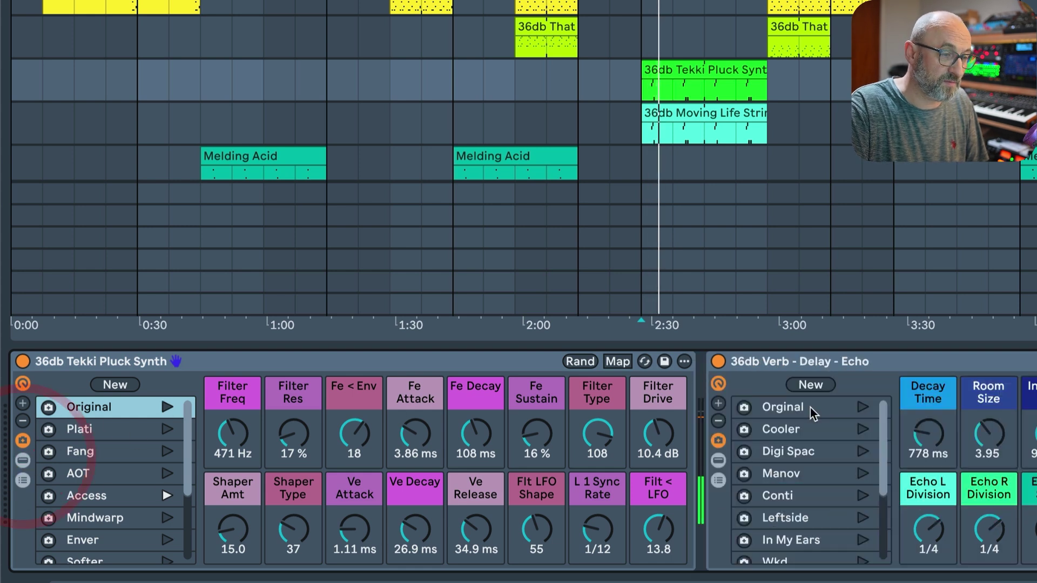
# - Collapse the inner devices of the 36db Verb - Delay - Echo rack and audition its Cooler, Digi Spac and Manov variations
pyautogui.click(719, 459)
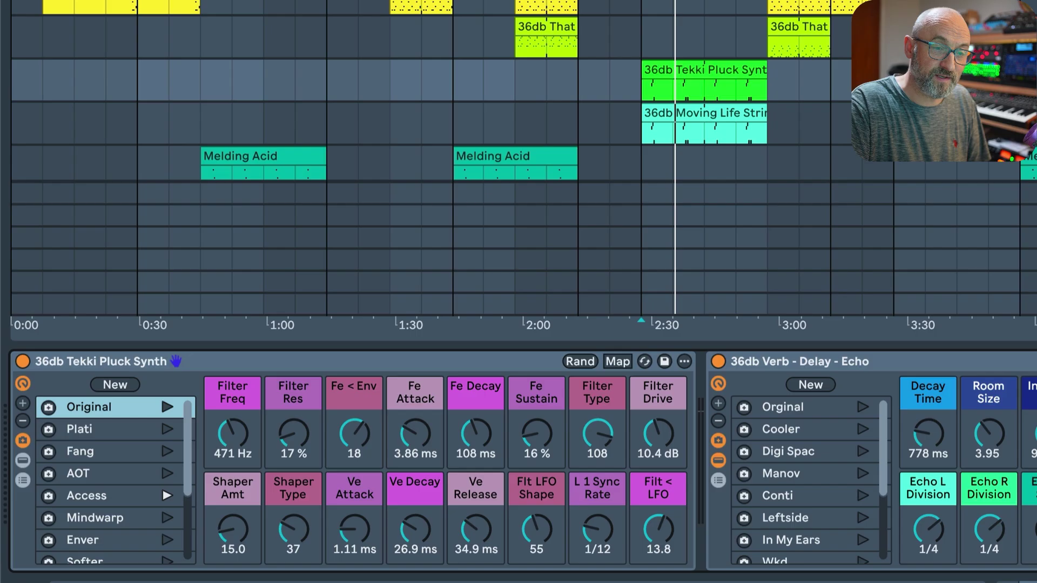
pyautogui.click(761, 451)
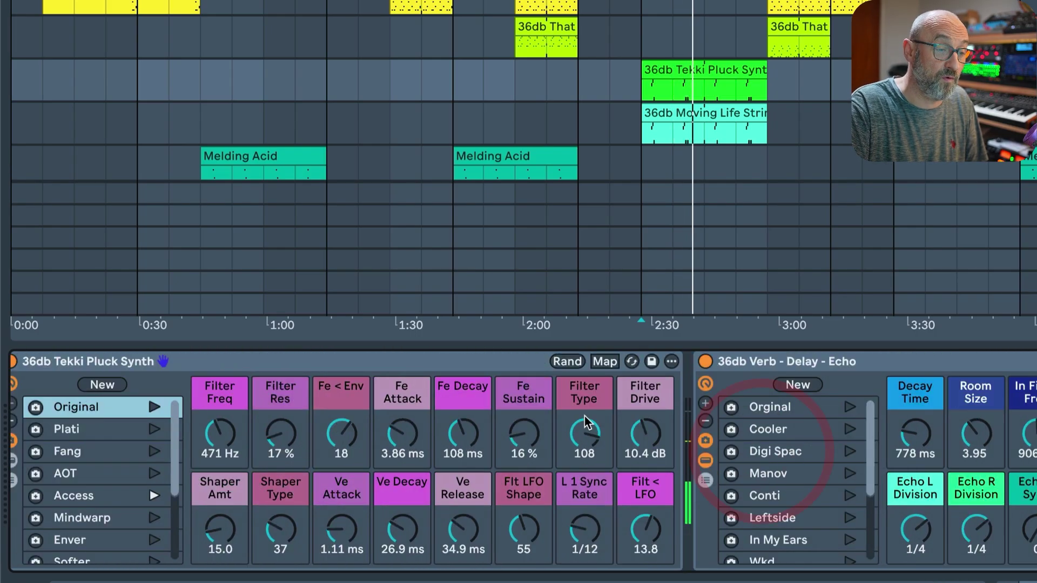
pyautogui.click(849, 431)
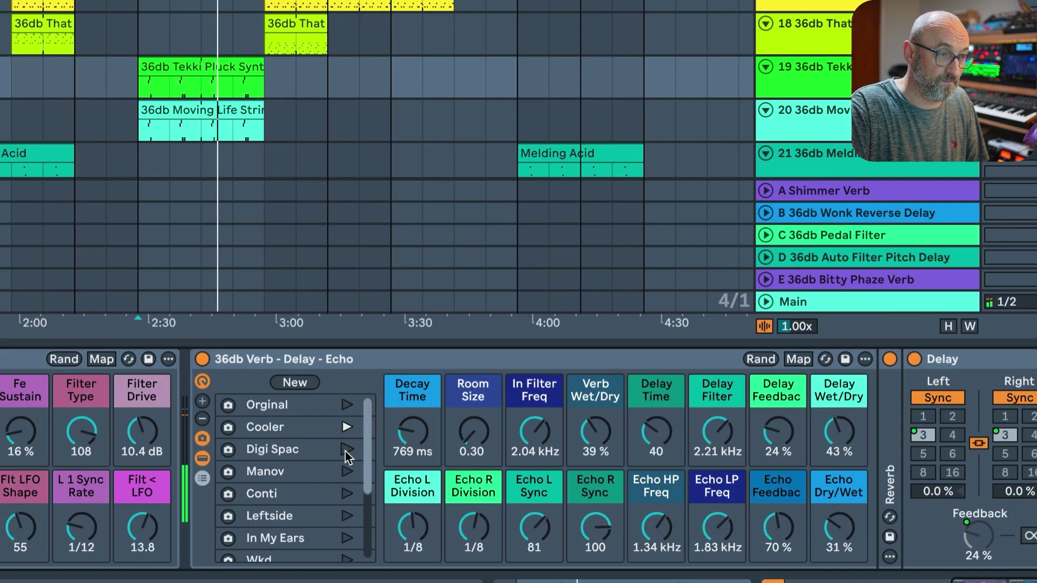
pyautogui.click(345, 451)
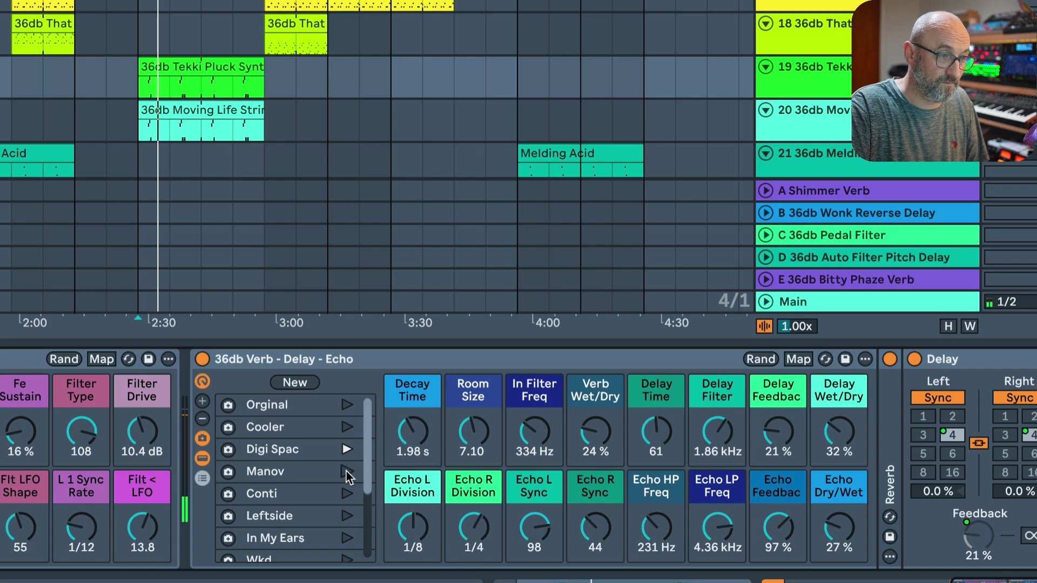
pyautogui.click(346, 471)
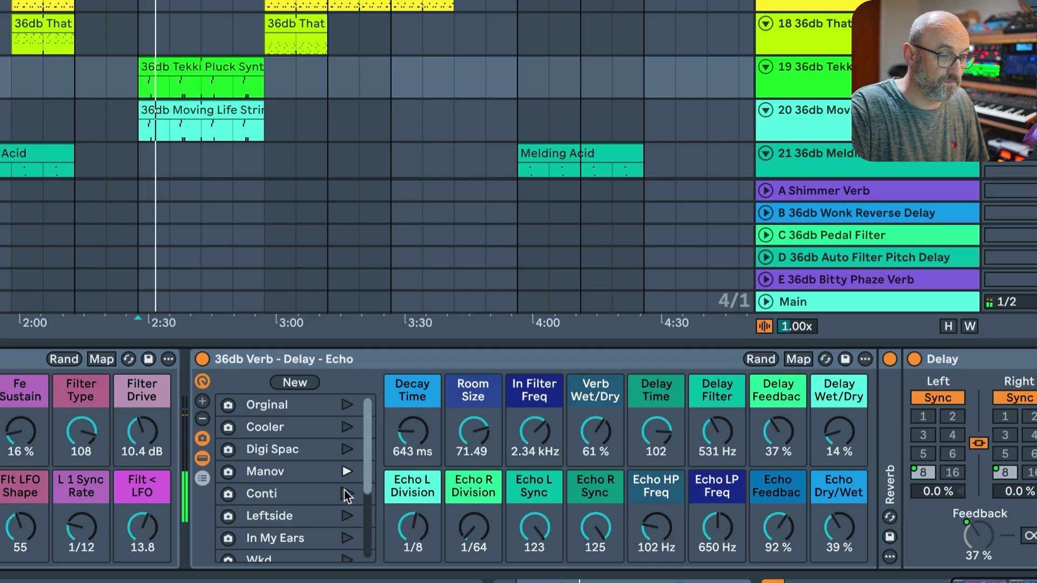
# - Audition the Conti, Leftside and In My Ears variations of 36db Verb - Delay - Echo, then recall the original variations of both racks
pyautogui.click(346, 493)
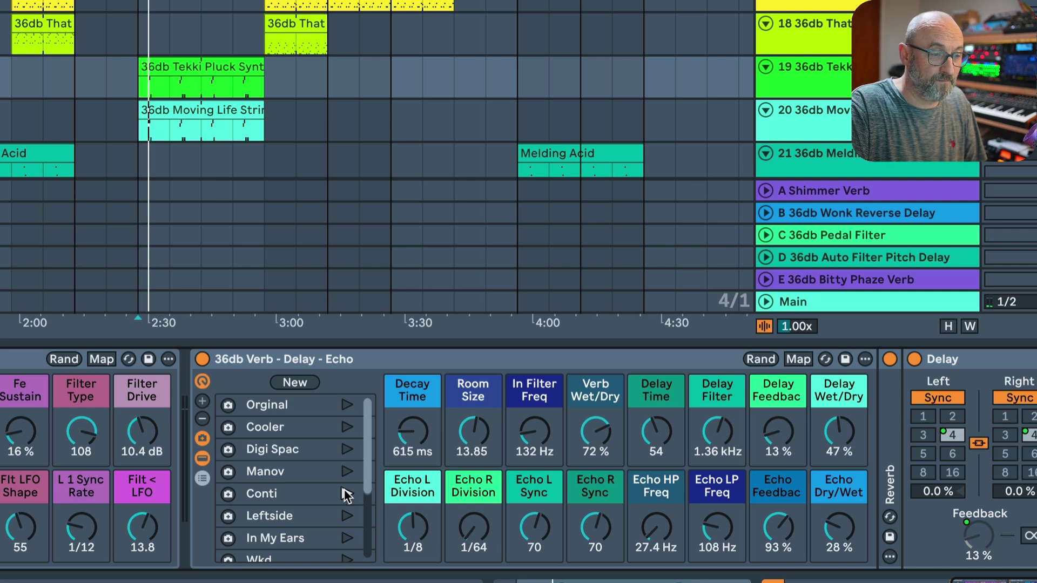
pyautogui.click(347, 515)
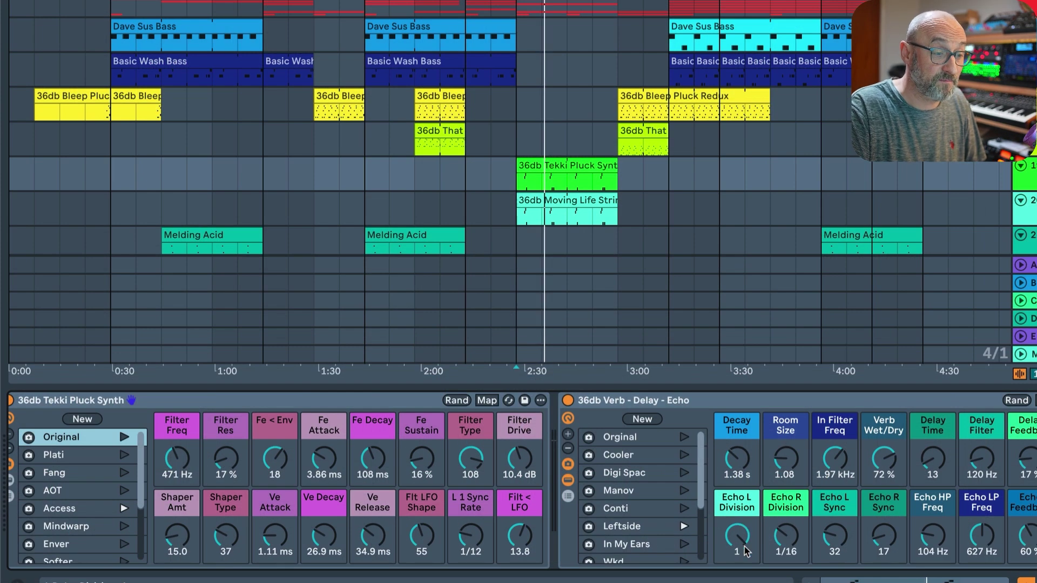
pyautogui.click(683, 544)
pyautogui.moveTo(699, 488); pyautogui.dragTo(701, 435)
pyautogui.click(684, 436)
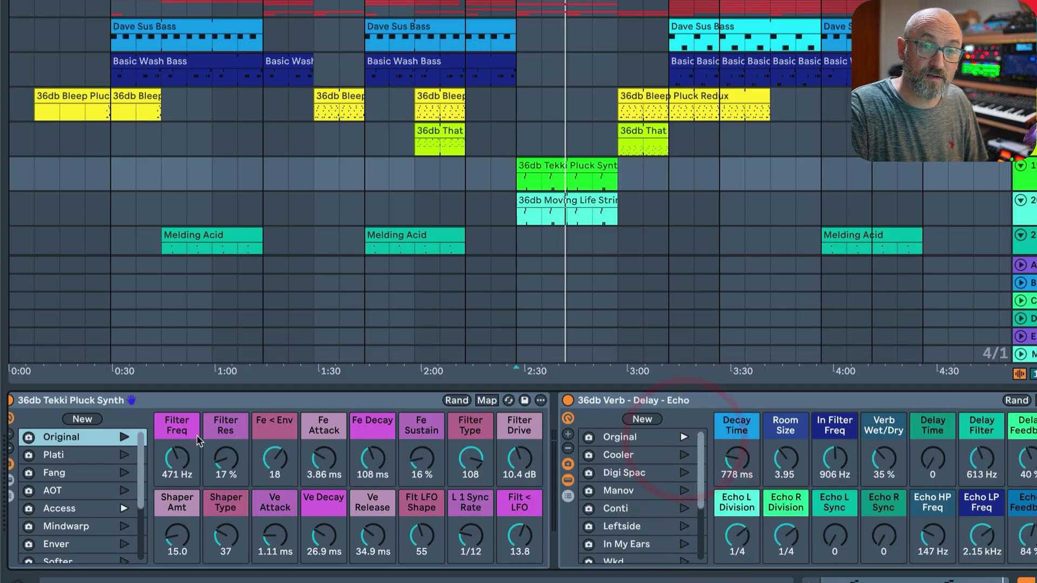
pyautogui.click(122, 438)
# - Switch to the 36db Moving Life Strings track at its Breakdown clip and audition the Churv variation
pyautogui.press('Down')
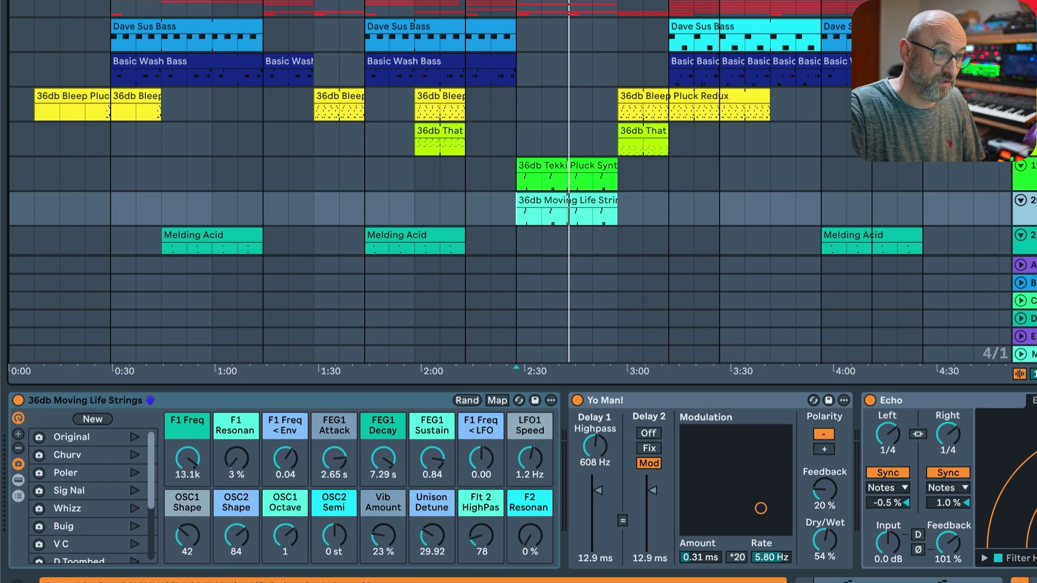
pyautogui.click(539, 201)
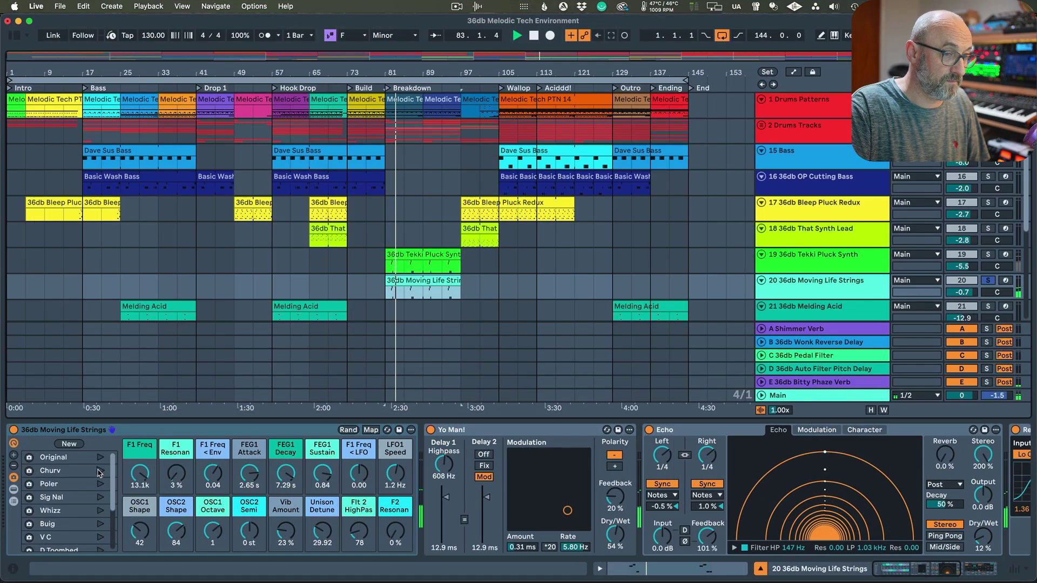
pyautogui.click(100, 471)
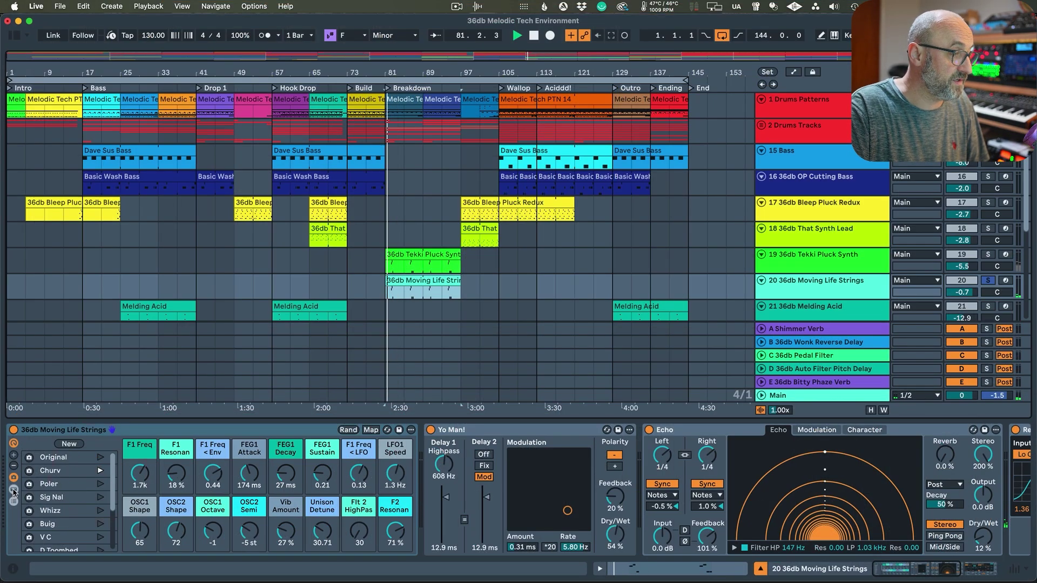
# - Briefly reveal the devices inside 36db Moving Life Strings, then audition its Poler and Sig Nal variations
pyautogui.click(13, 490)
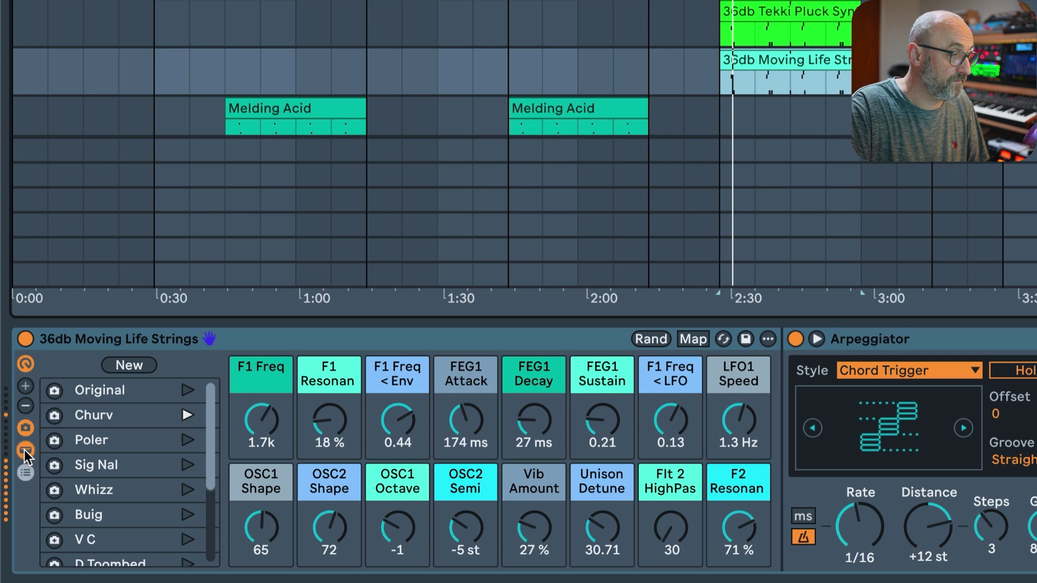
pyautogui.click(24, 450)
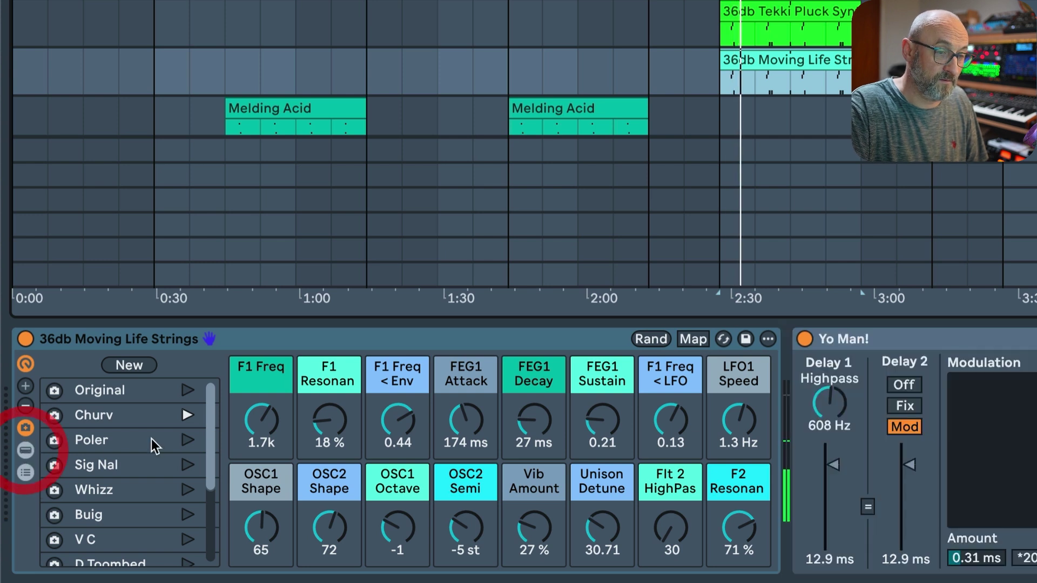
pyautogui.click(187, 440)
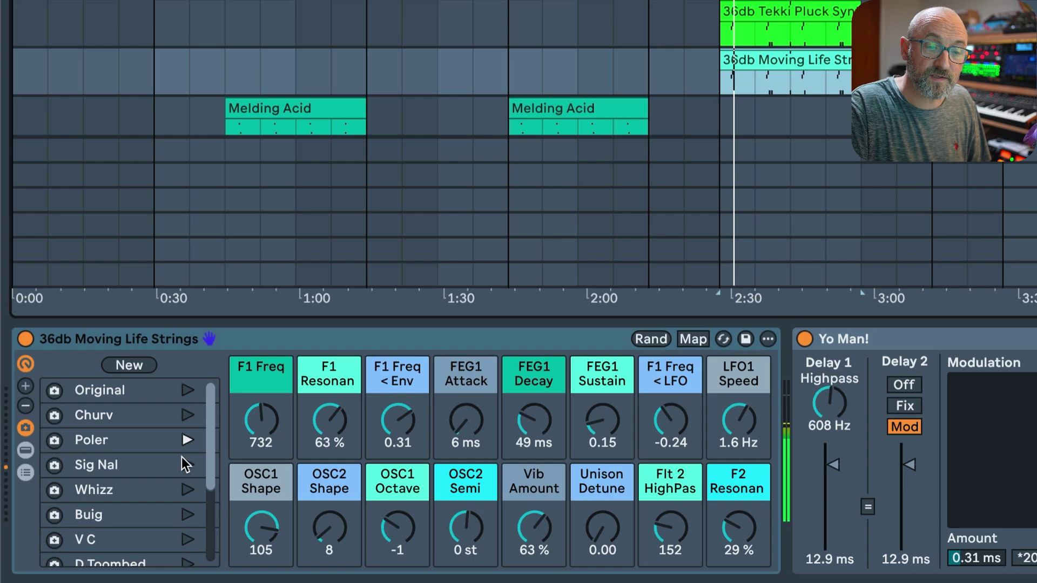
pyautogui.click(186, 465)
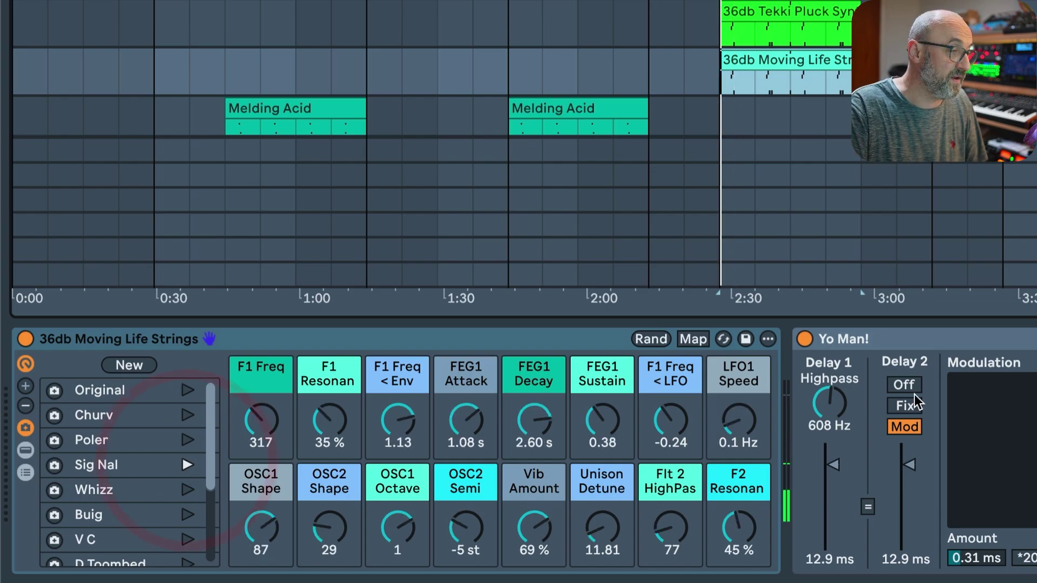
pyautogui.hscroll(5, 610, 479)
pyautogui.hscroll(-5, 611, 480)
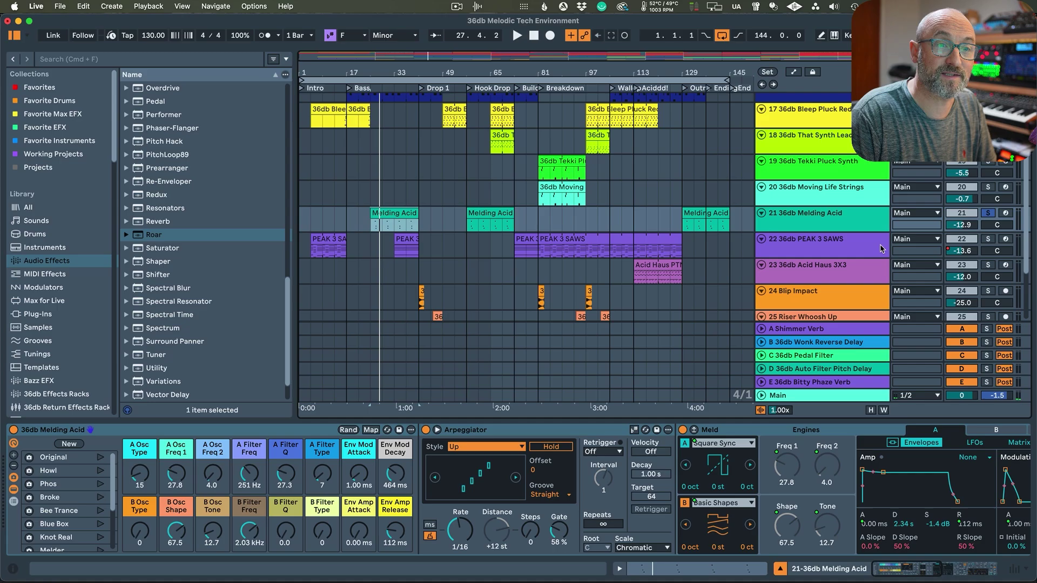
# - Select the 36db Melding Acid track and examine its Arpeggiator and Meld devices along the chain
pyautogui.click(842, 214)
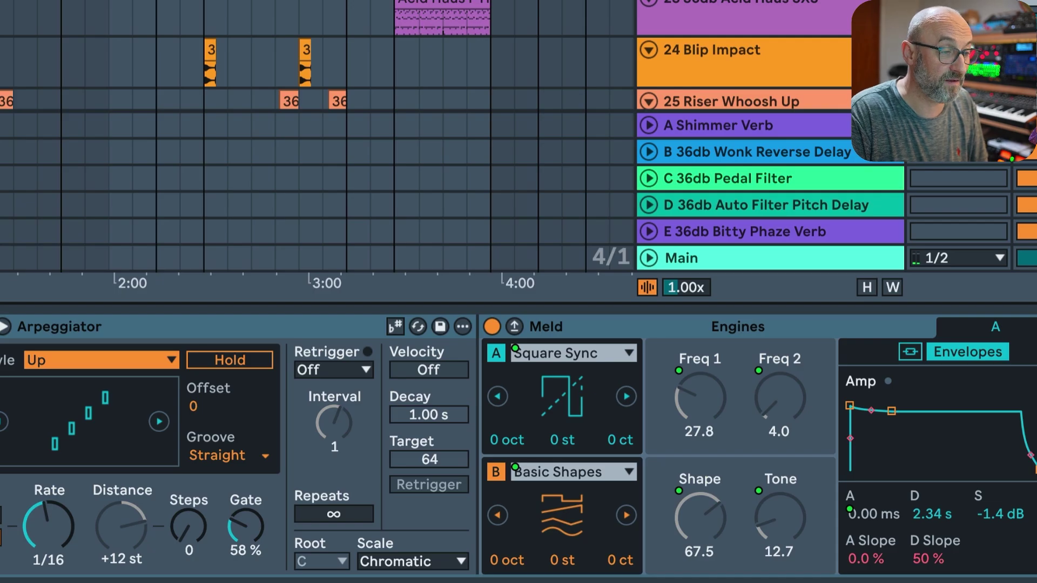
pyautogui.hscroll(10, 519, 445)
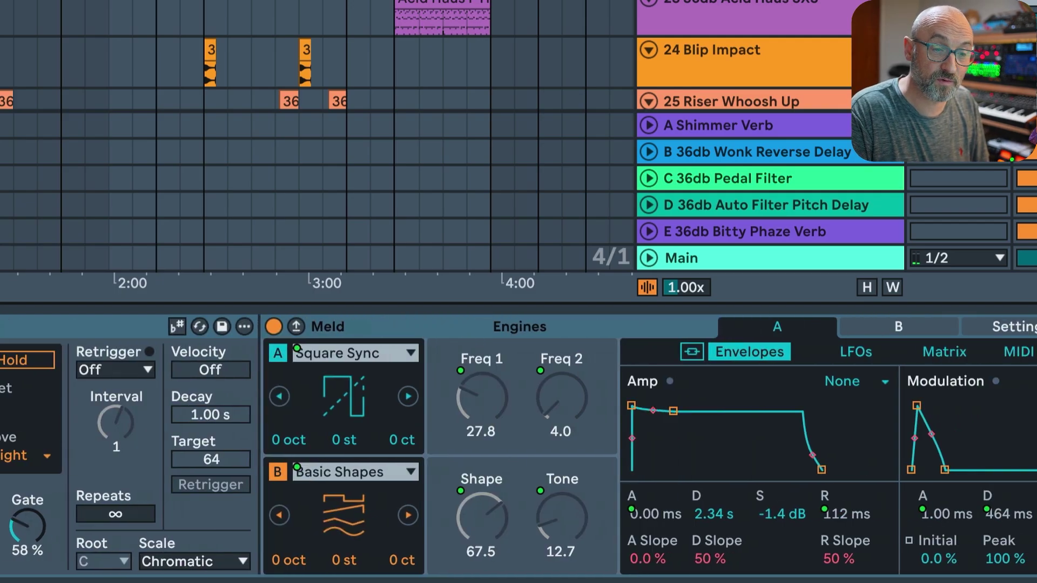
pyautogui.hscroll(6, 519, 444)
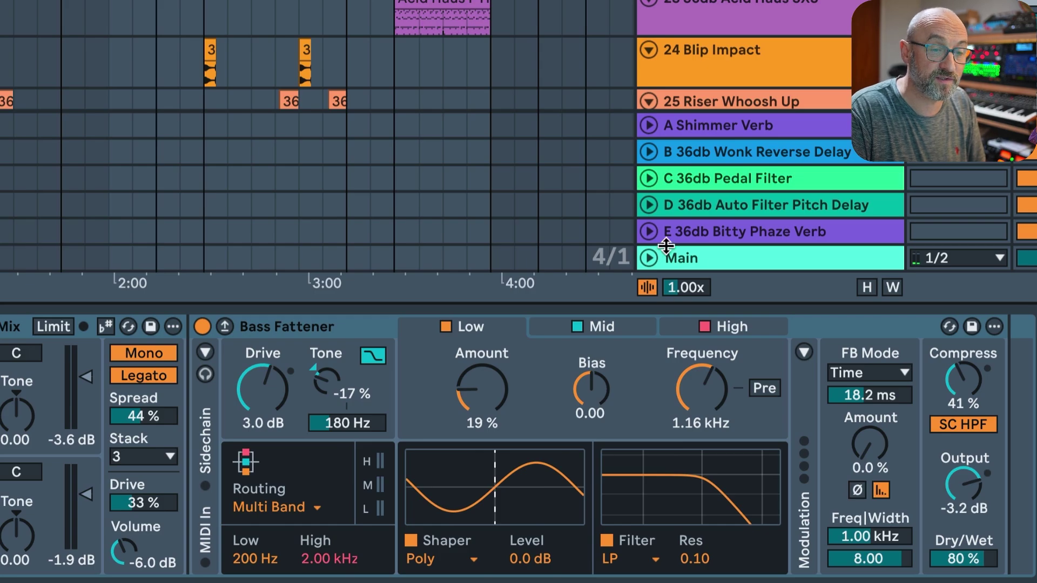
# - Examine the Mid, High and Low bands of the Bass Fattener effect at the end of the Melding Acid chain
pyautogui.click(625, 326)
pyautogui.click(740, 326)
pyautogui.click(622, 330)
pyautogui.click(473, 326)
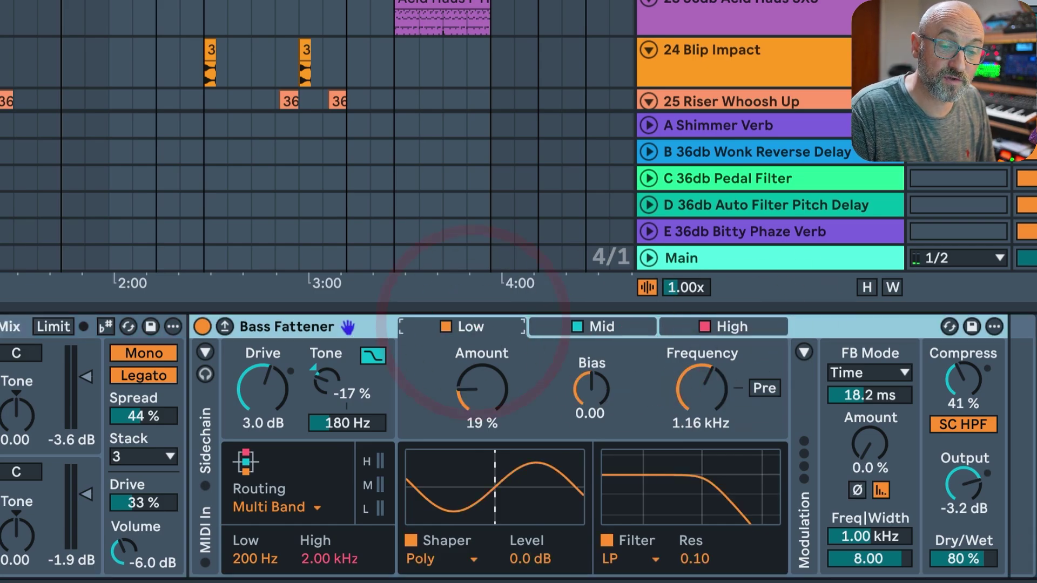
pyautogui.hscroll(-2, 519, 446)
pyautogui.hscroll(-15, 518, 446)
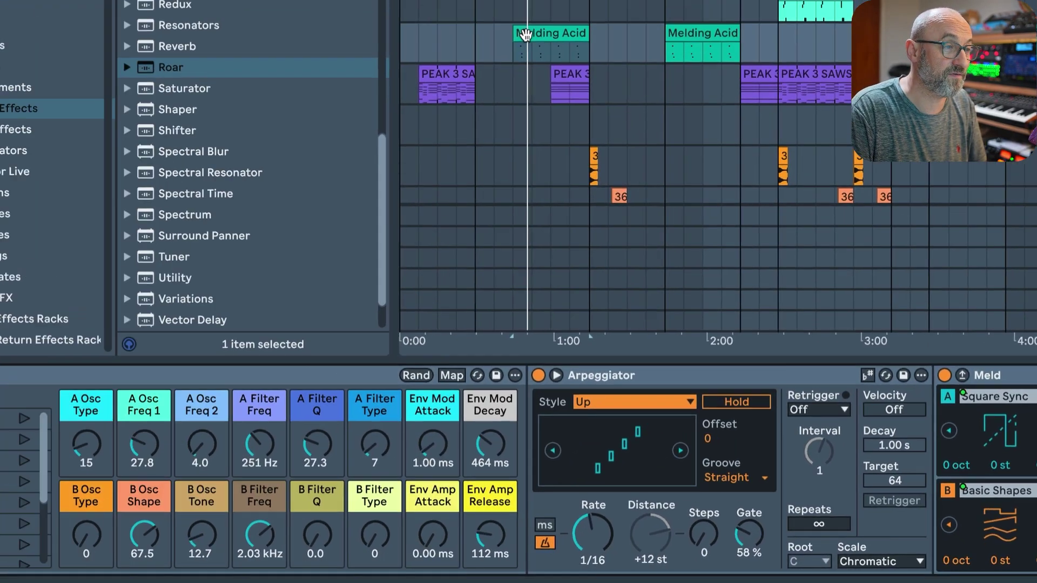
# - Select the first Melding Acid clip and audition the Howl, Phos and Broke variations of 36db Melding Acid during playback
pyautogui.click(585, 46)
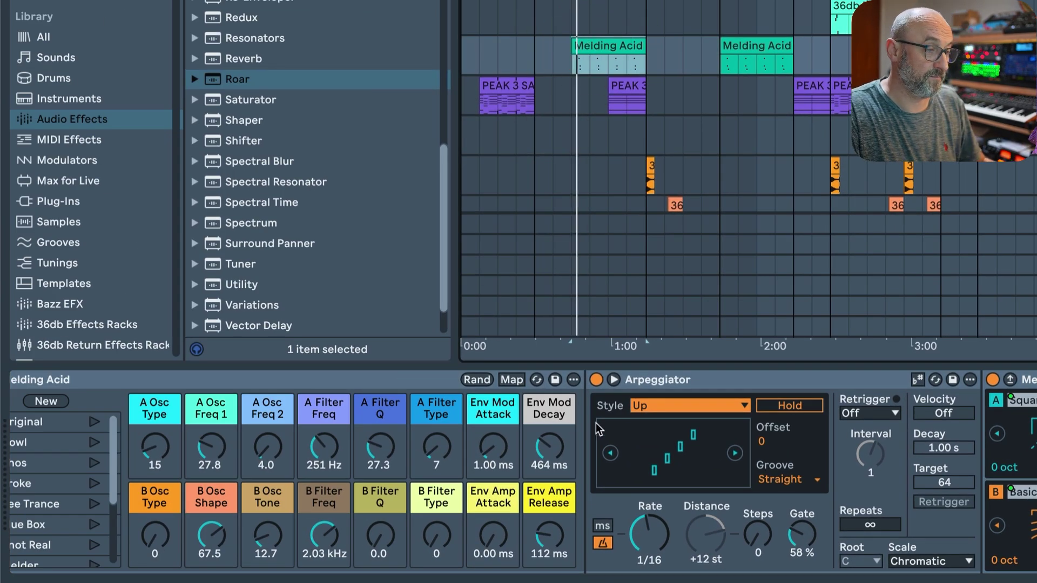
pyautogui.hscroll(-3, 595, 423)
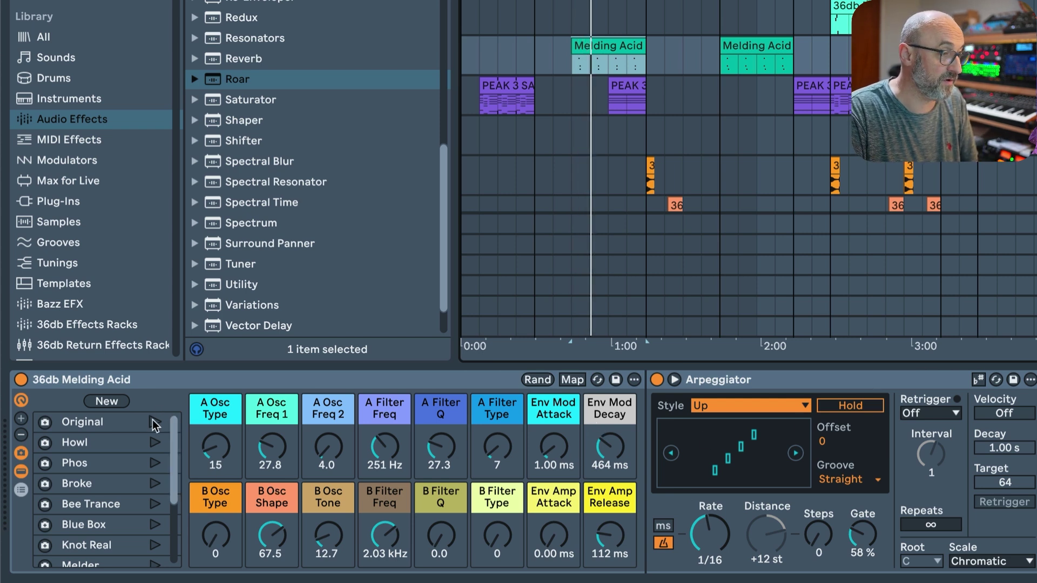
pyautogui.click(154, 443)
pyautogui.moveTo(173, 440); pyautogui.dragTo(172, 446)
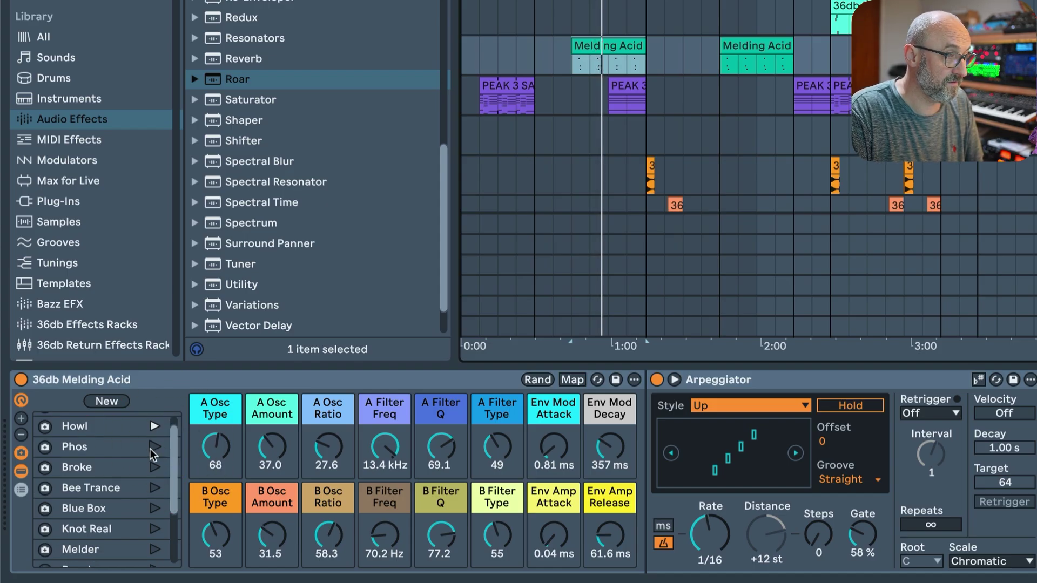
pyautogui.click(152, 447)
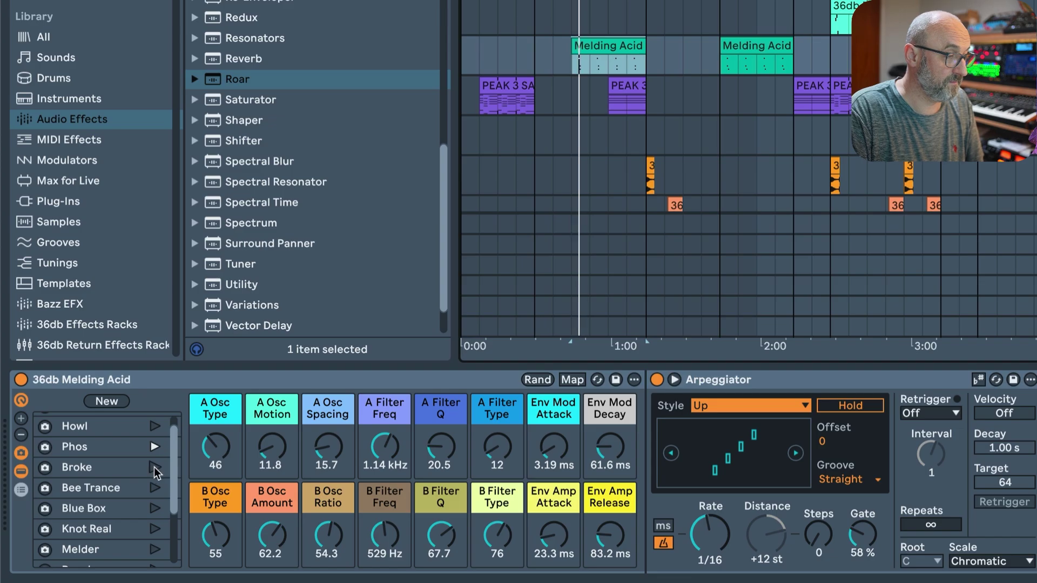
pyautogui.click(154, 468)
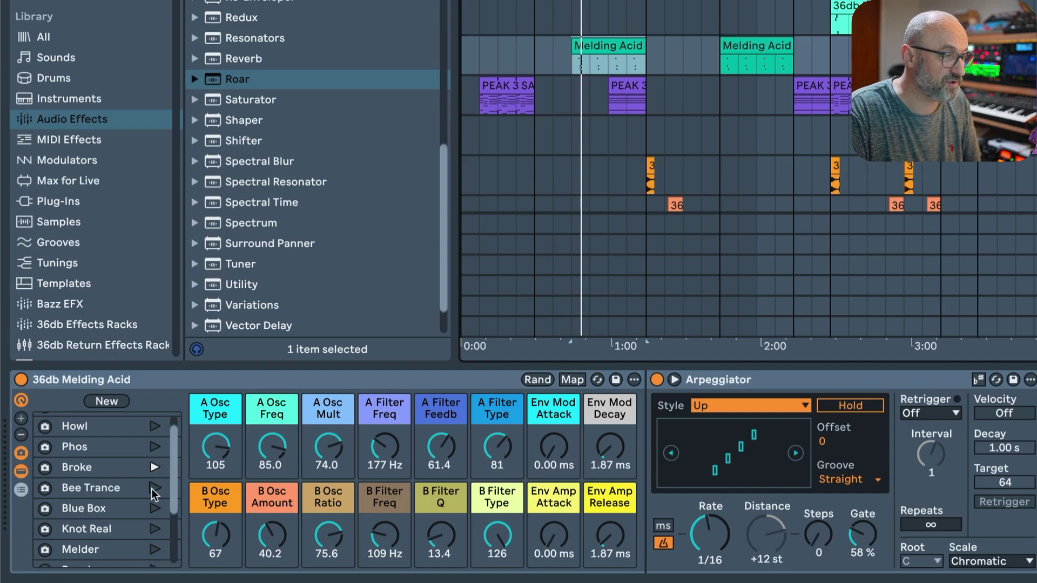
# - Audition the Bee Trance, Blue Box, Knot Real and Melder variations of 36db Melding Acid during playback
pyautogui.click(151, 488)
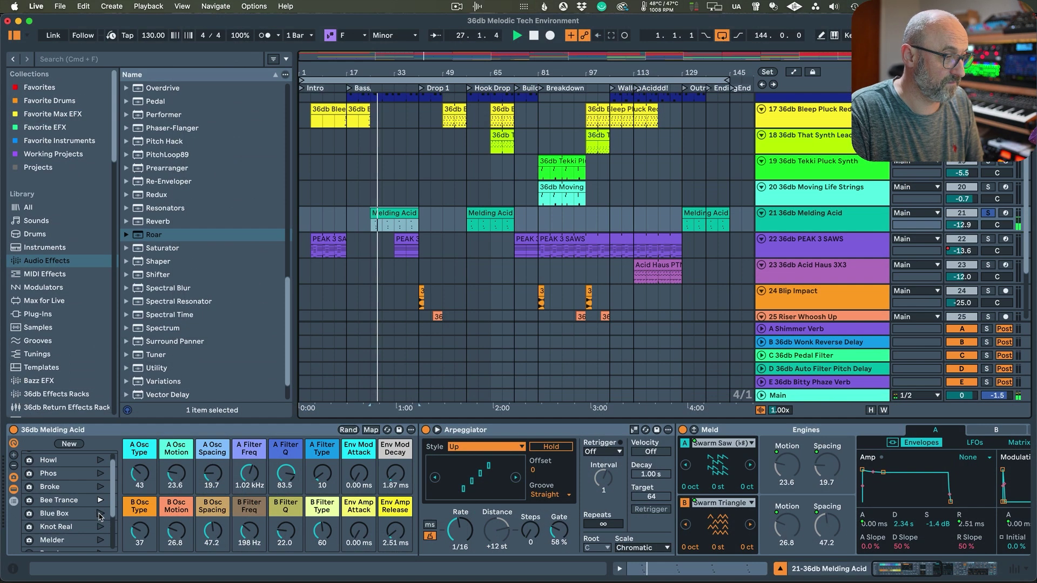
pyautogui.click(99, 514)
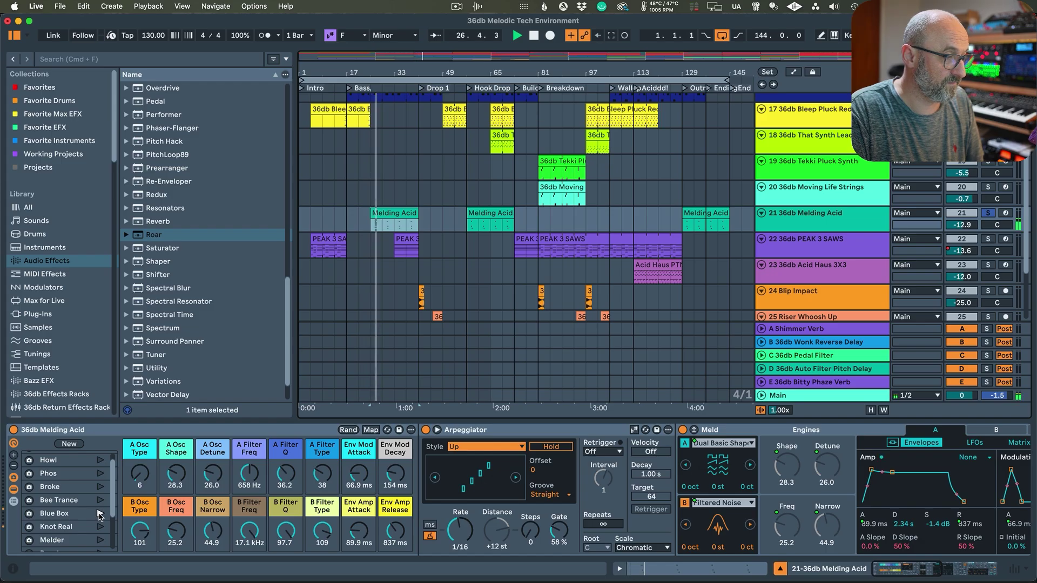
pyautogui.click(100, 527)
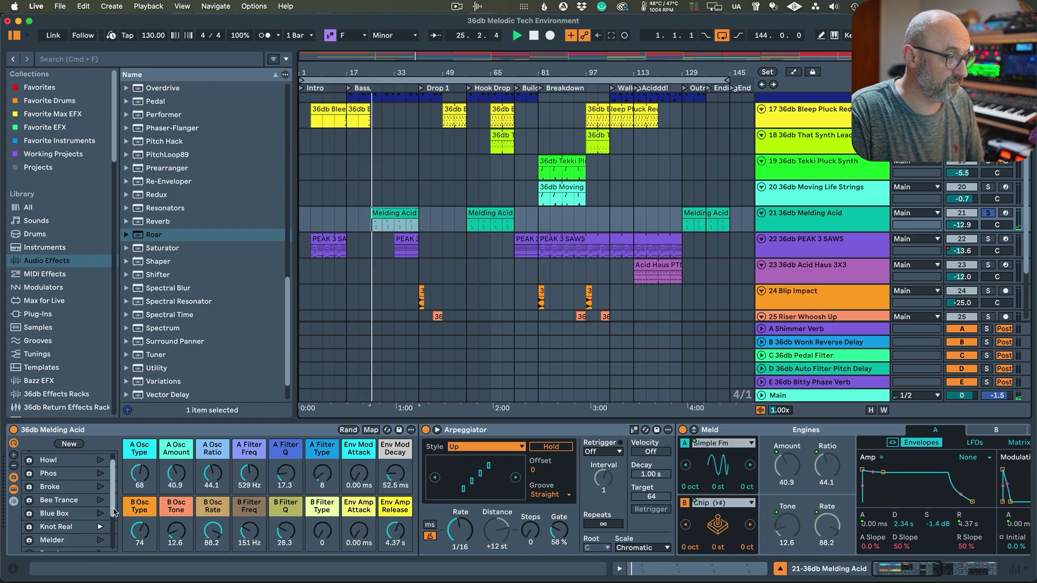
pyautogui.scroll(-1, 100, 527)
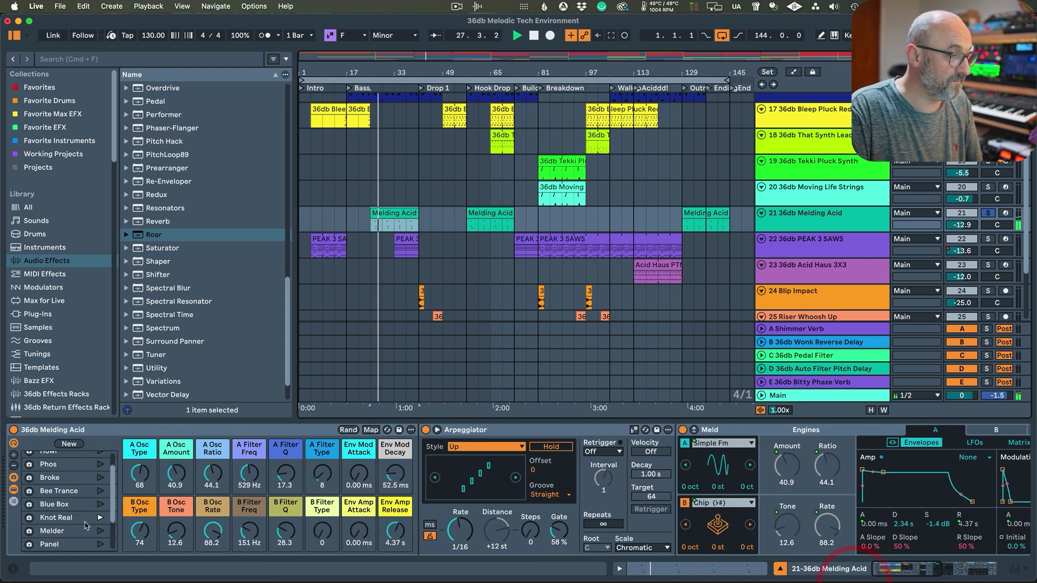
pyautogui.click(101, 533)
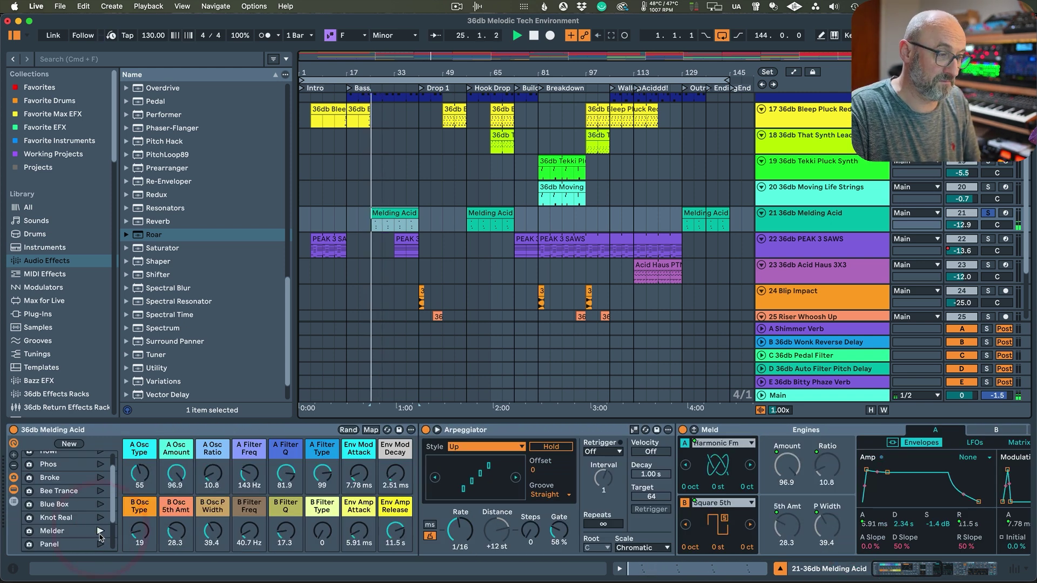
pyautogui.scroll(-2, 115, 529)
pyautogui.click(113, 527)
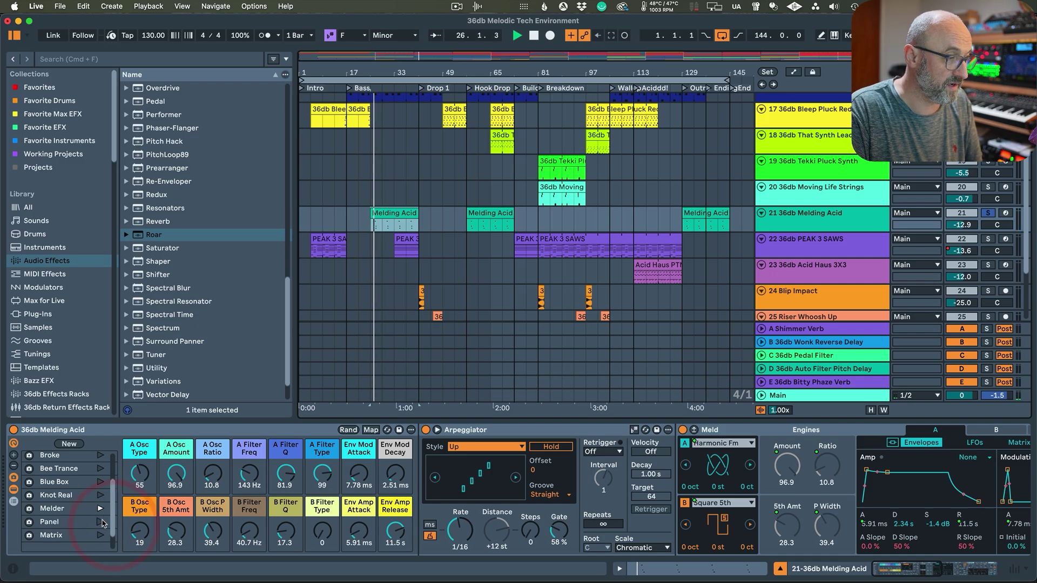
# - Recall the Original variation of 36db Melding Acid and take its track out of solo
pyautogui.moveTo(114, 511); pyautogui.dragTo(114, 459)
pyautogui.click(101, 458)
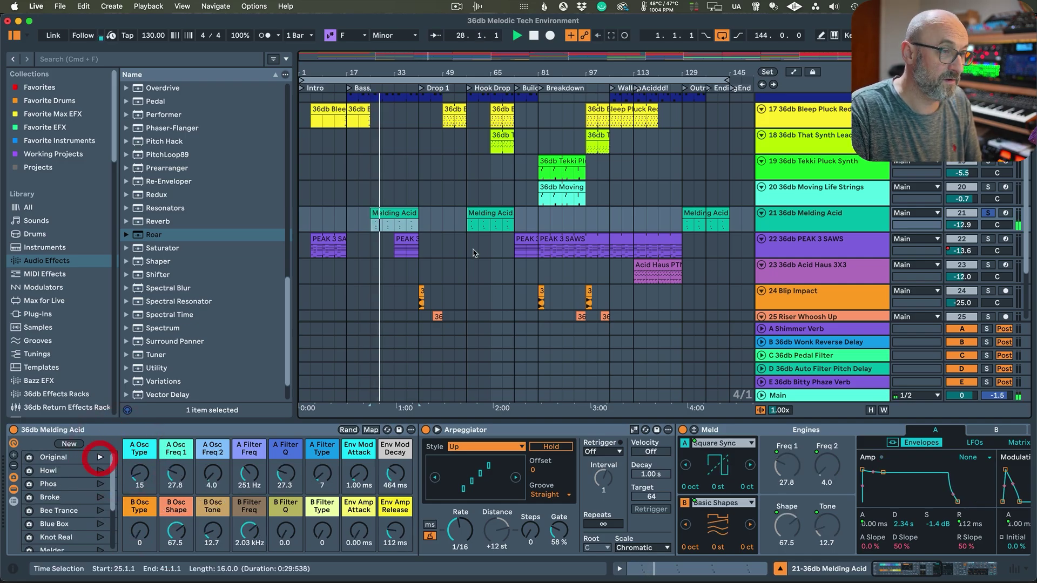
pyautogui.click(850, 218)
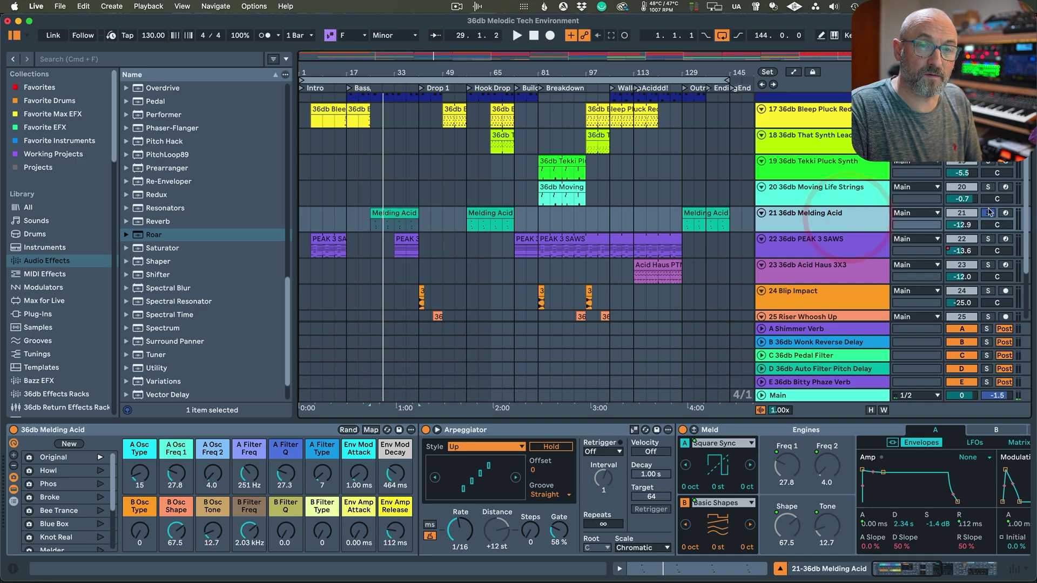
pyautogui.click(984, 211)
# - Reveal the devices inside the 36db PEAK 3 SAWS rack and briefly view the sampler's key zones
pyautogui.click(809, 252)
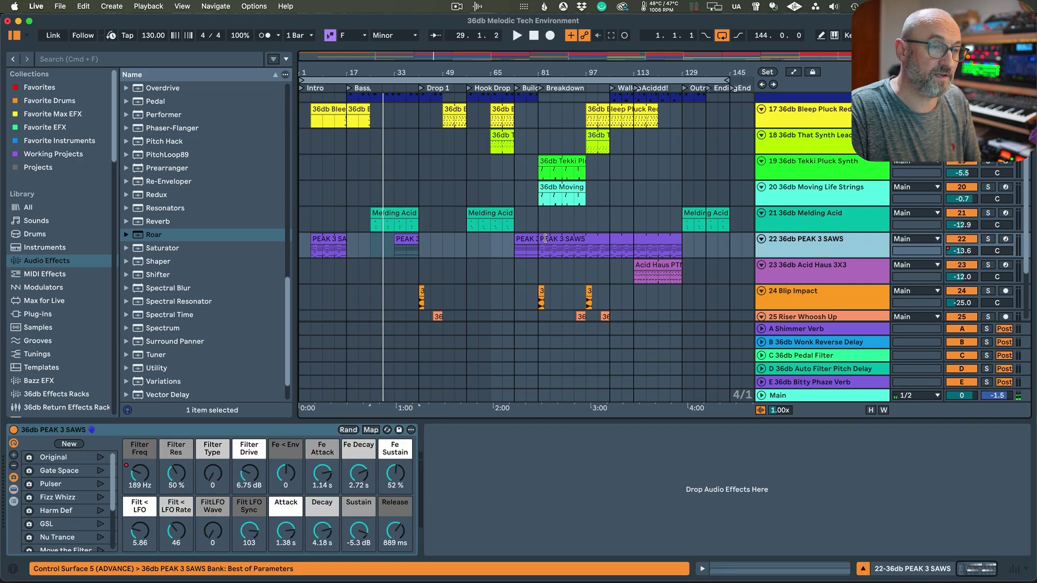
pyautogui.click(550, 239)
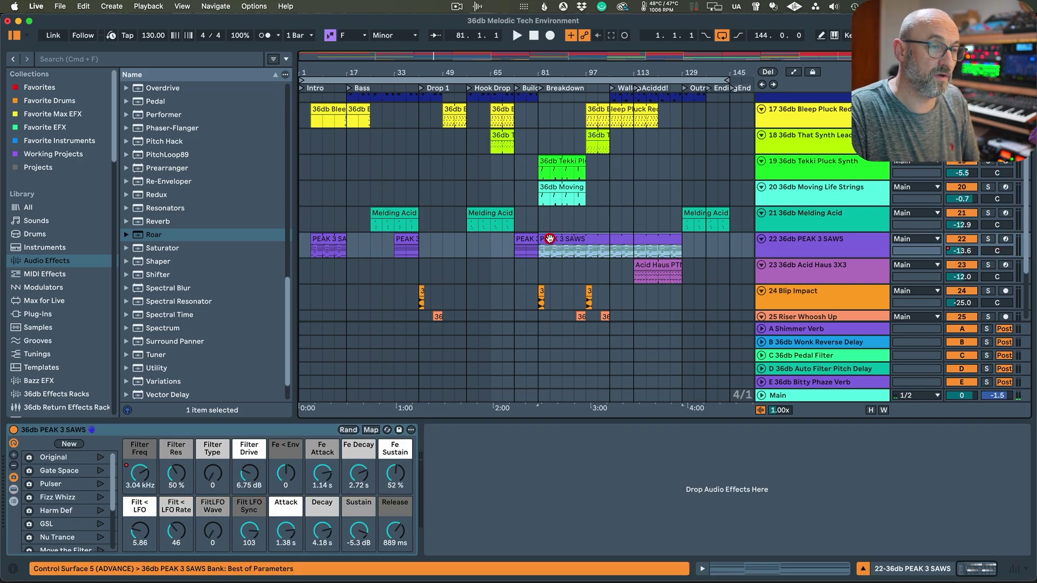
pyautogui.click(15, 489)
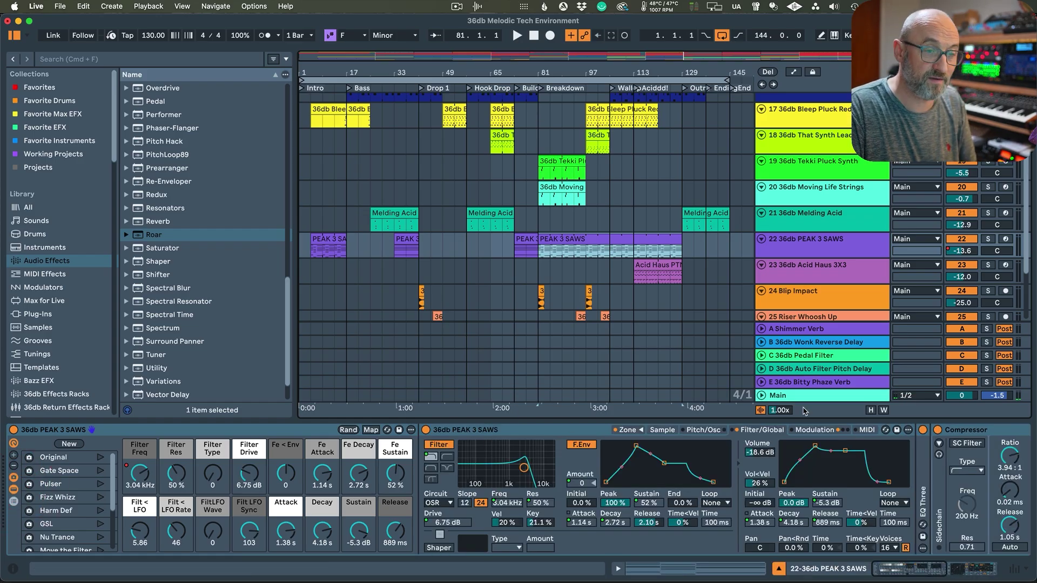
pyautogui.click(625, 430)
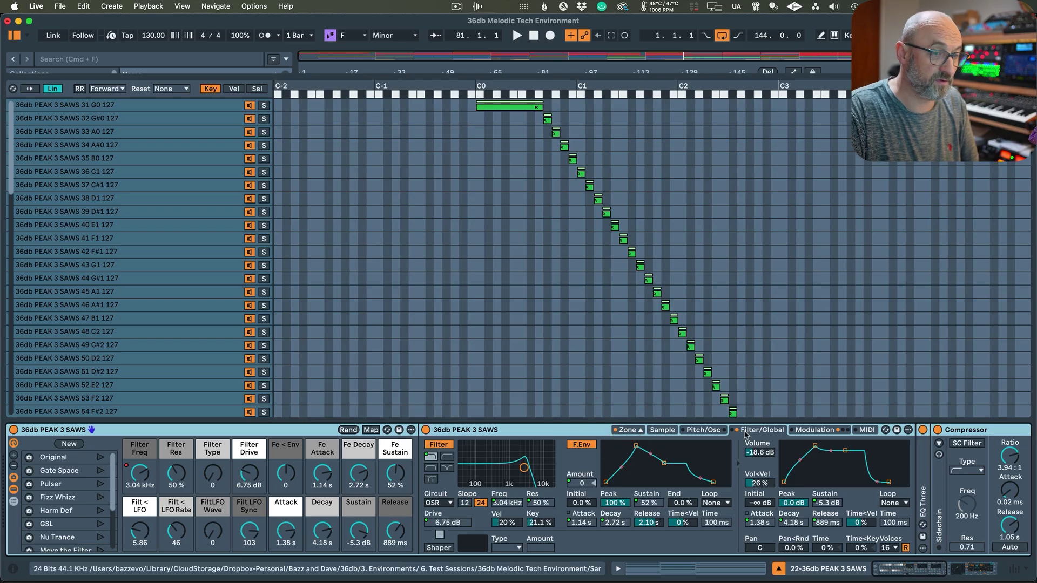
pyautogui.click(634, 431)
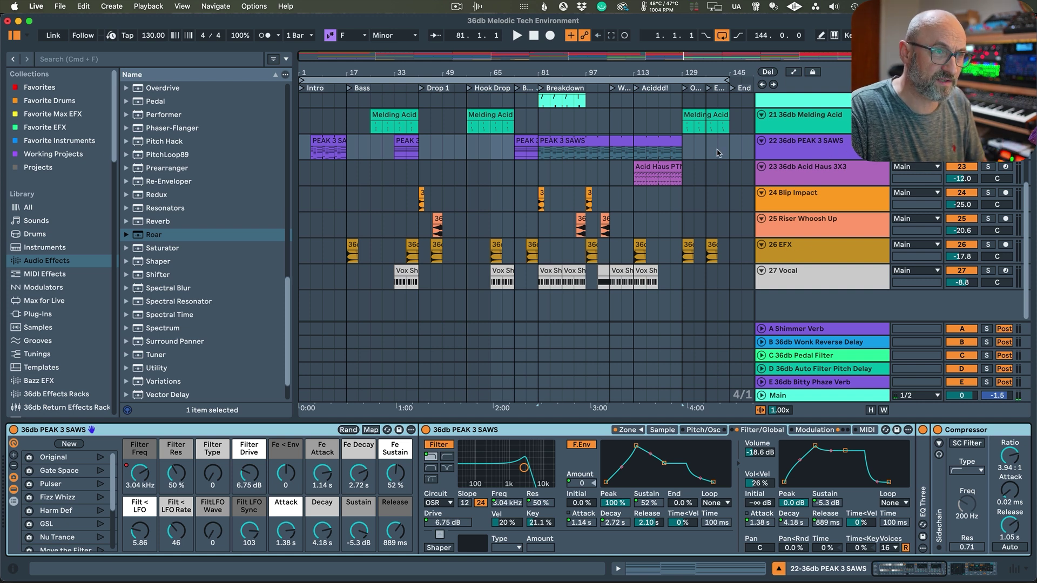
# - Play the PEAK 3 SAWS clip from the Breakdown, examine the device chain through to the Compressor, and lower the rack's Filter Freq to 580 Hz
pyautogui.click(618, 139)
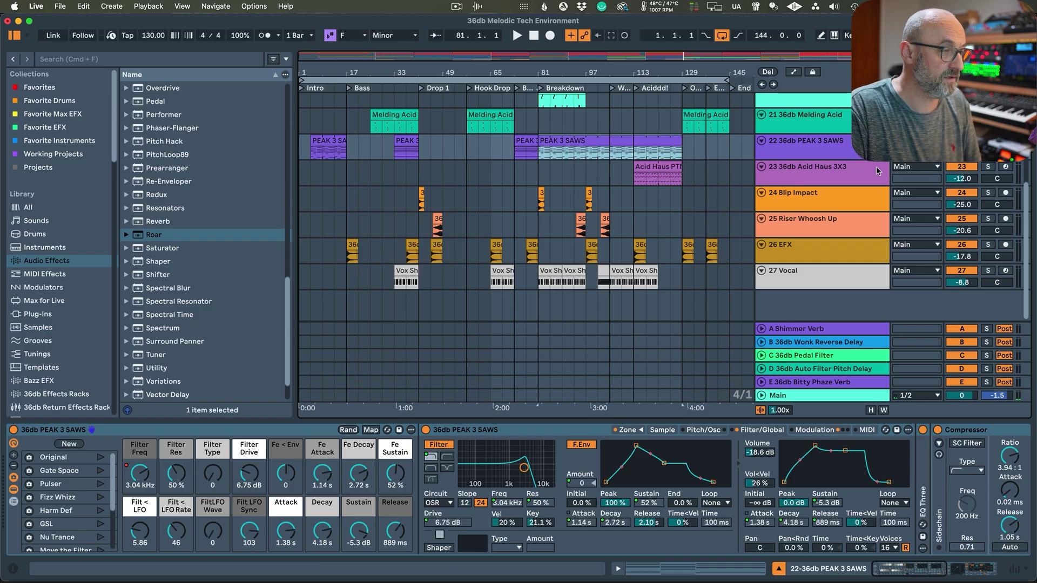
pyautogui.click(562, 143)
pyautogui.click(564, 140)
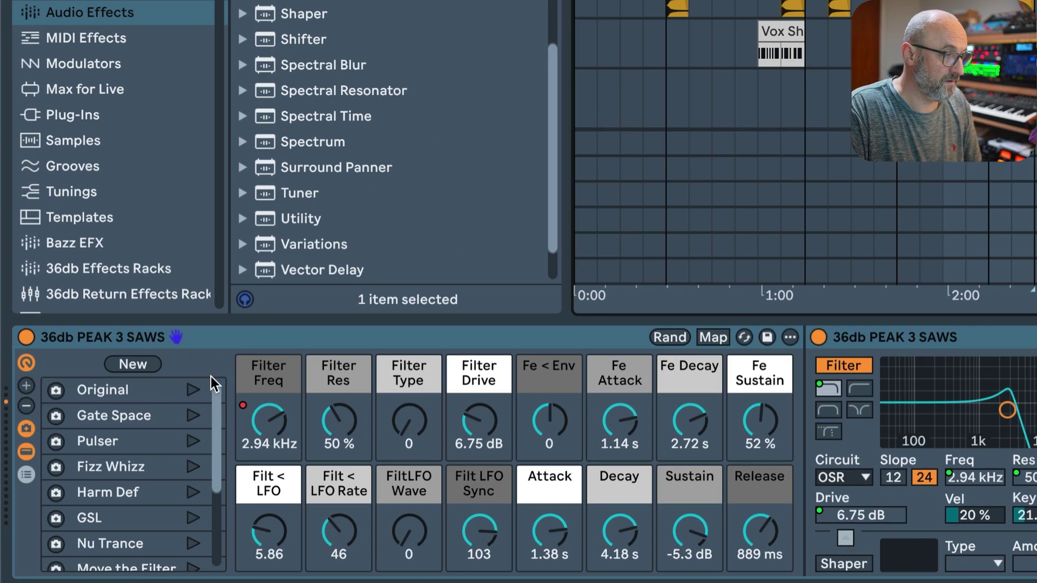
pyautogui.hscroll(10, 519, 451)
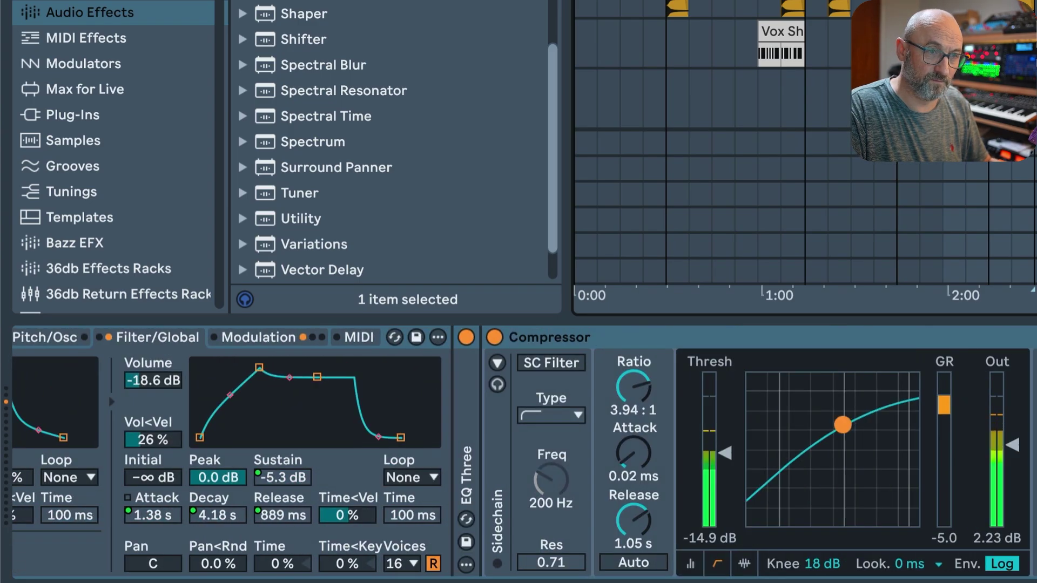
pyautogui.hscroll(-10, 518, 451)
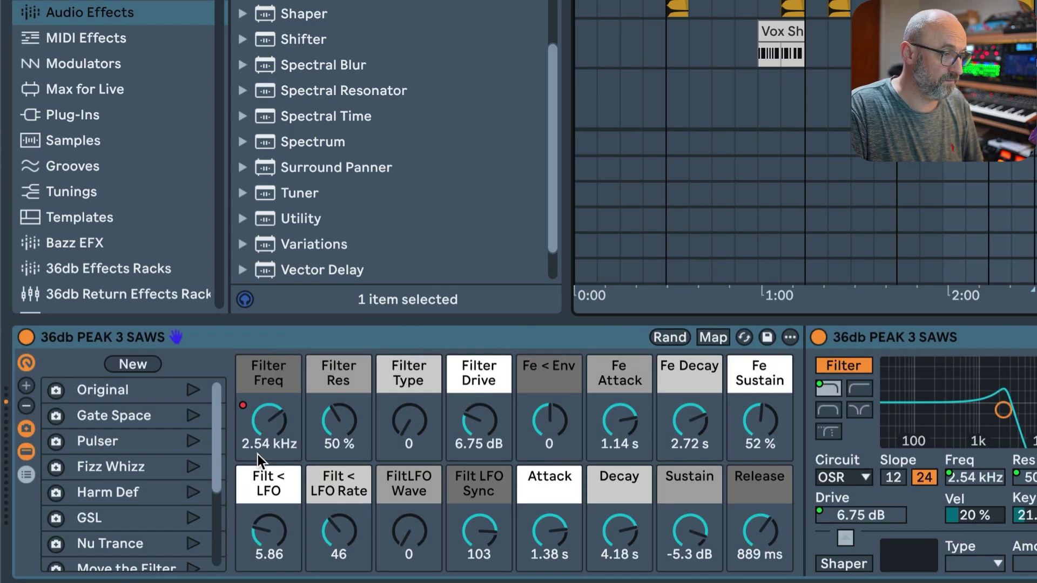
pyautogui.moveTo(273, 430); pyautogui.dragTo(273, 457)
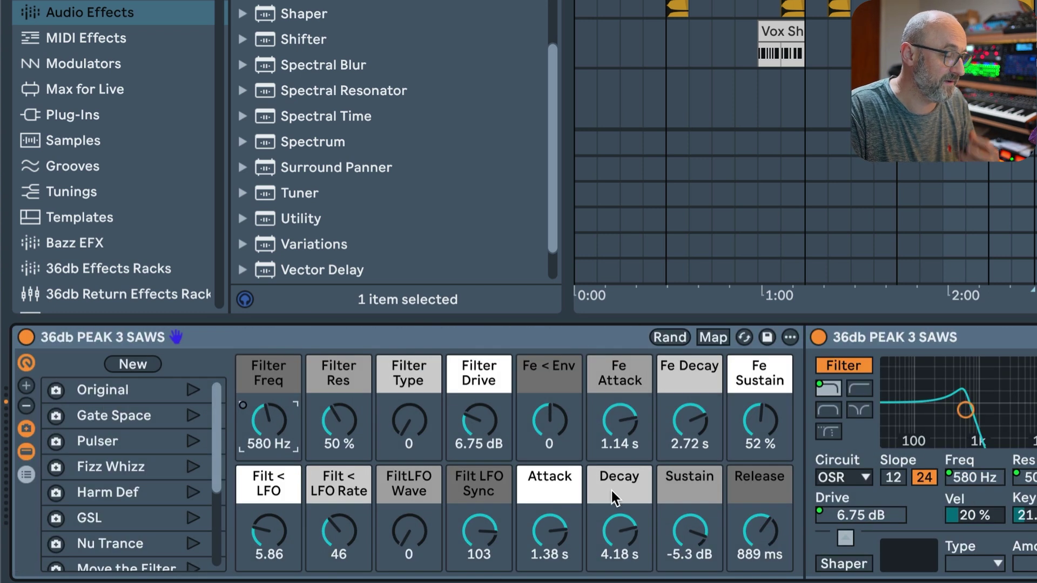
# - Audition the Gate Space, Pulser, Fizz Whizz and Harm Def variations of 36db PEAK 3 SAWS during playback
pyautogui.click(196, 415)
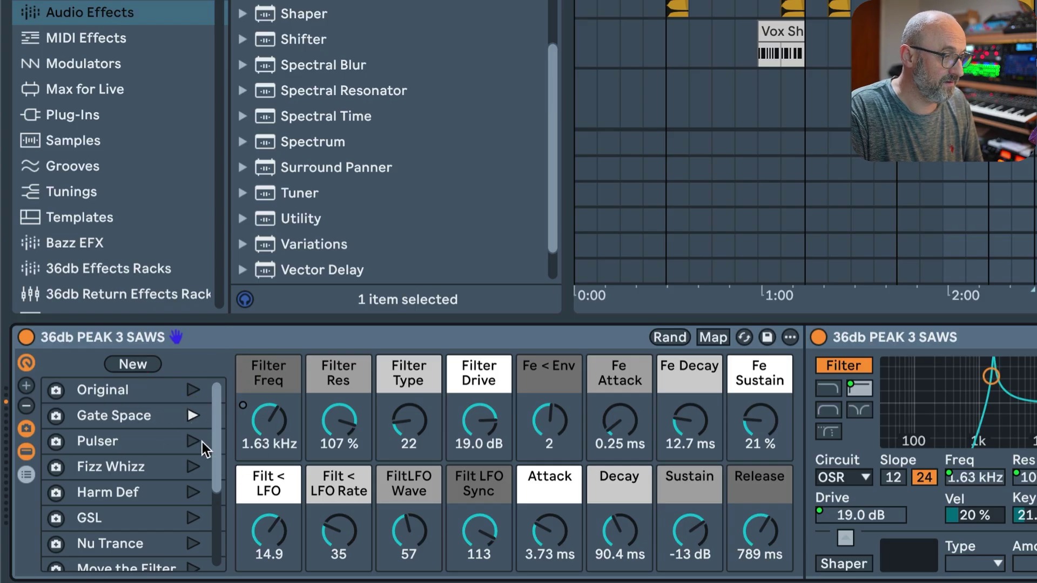
pyautogui.click(193, 442)
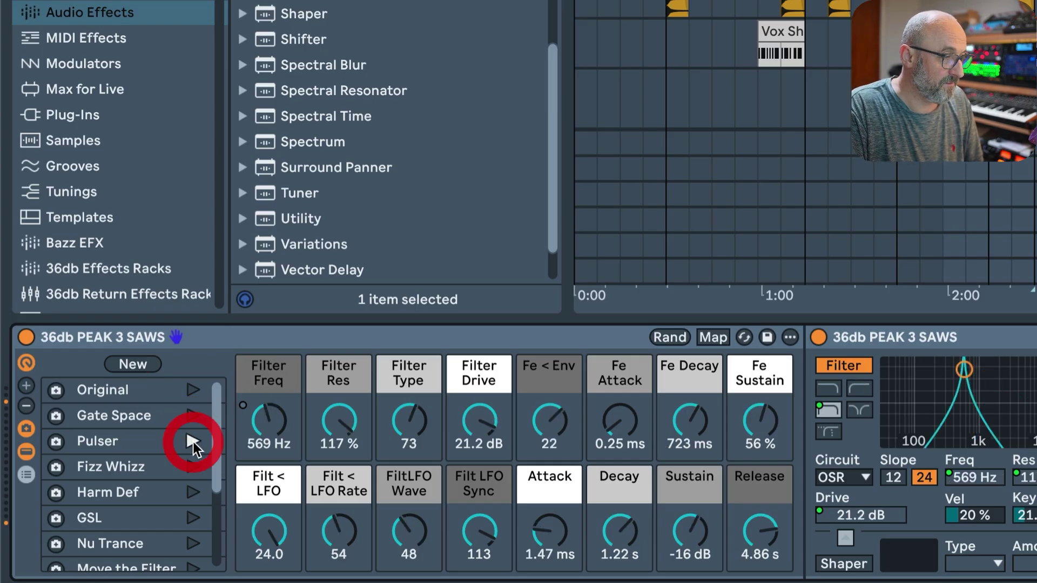
pyautogui.scroll(-1, 216, 454)
pyautogui.scroll(1, 195, 437)
pyautogui.click(193, 442)
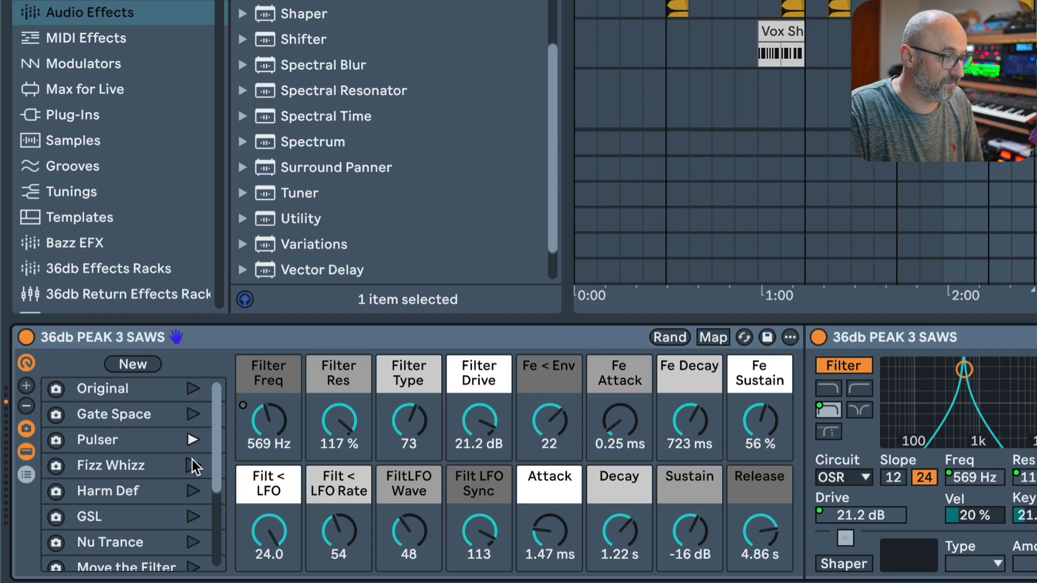
pyautogui.click(192, 460)
pyautogui.scroll(-2, 214, 454)
pyautogui.click(193, 454)
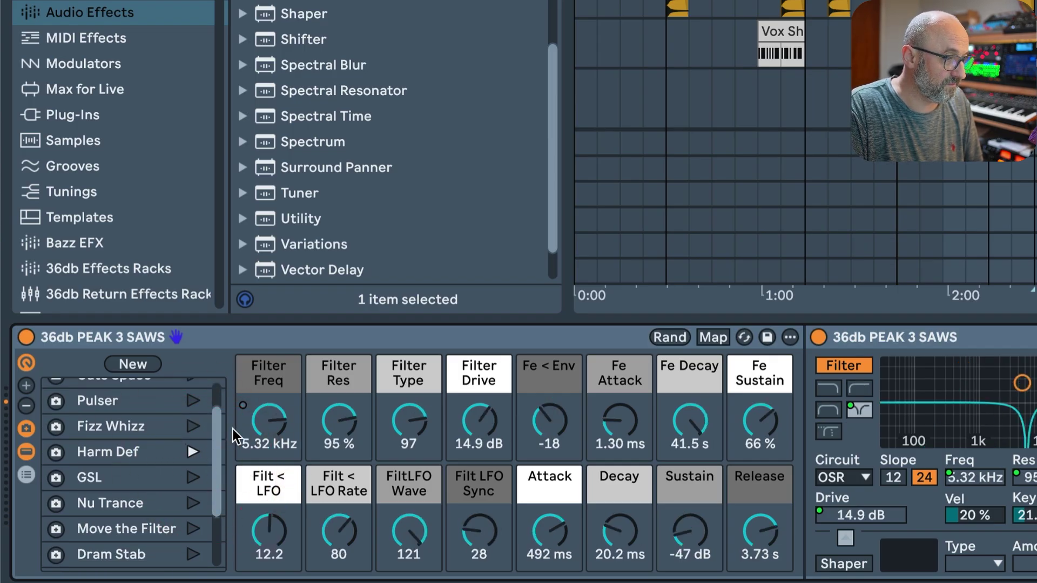
# - Audition the GSL, Nu Trance, Move the Filter, Dram Stab and SecSeq variations of 36db PEAK 3 SAWS
pyautogui.click(189, 476)
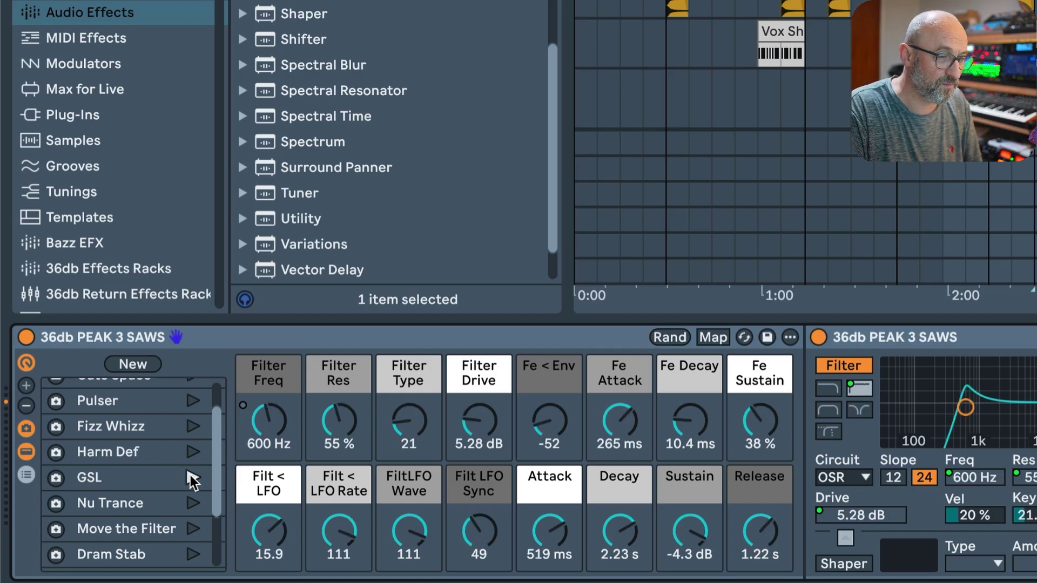
pyautogui.click(186, 502)
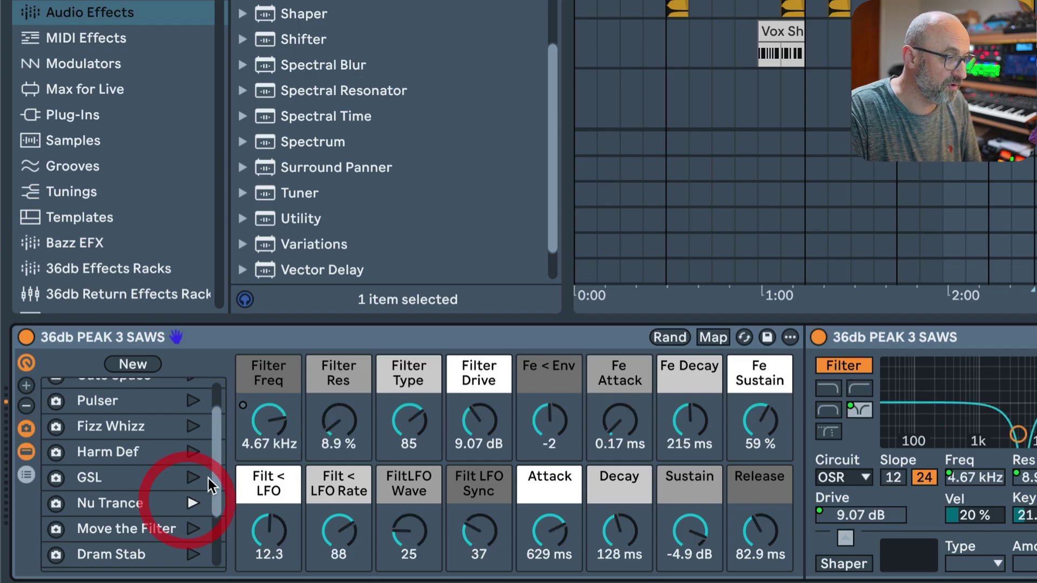
pyautogui.moveTo(214, 484); pyautogui.dragTo(217, 508)
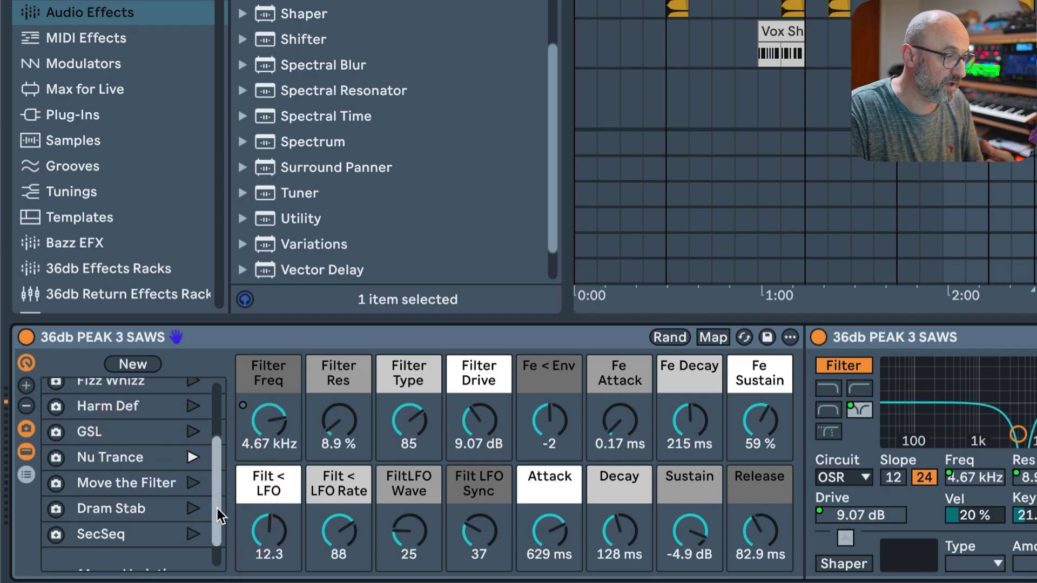
pyautogui.click(201, 484)
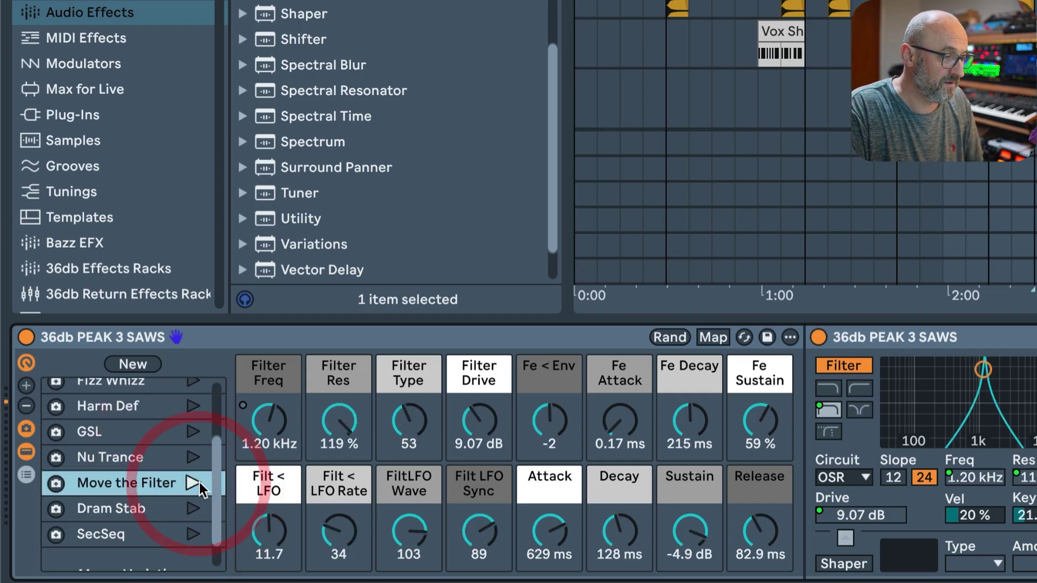
pyautogui.click(193, 507)
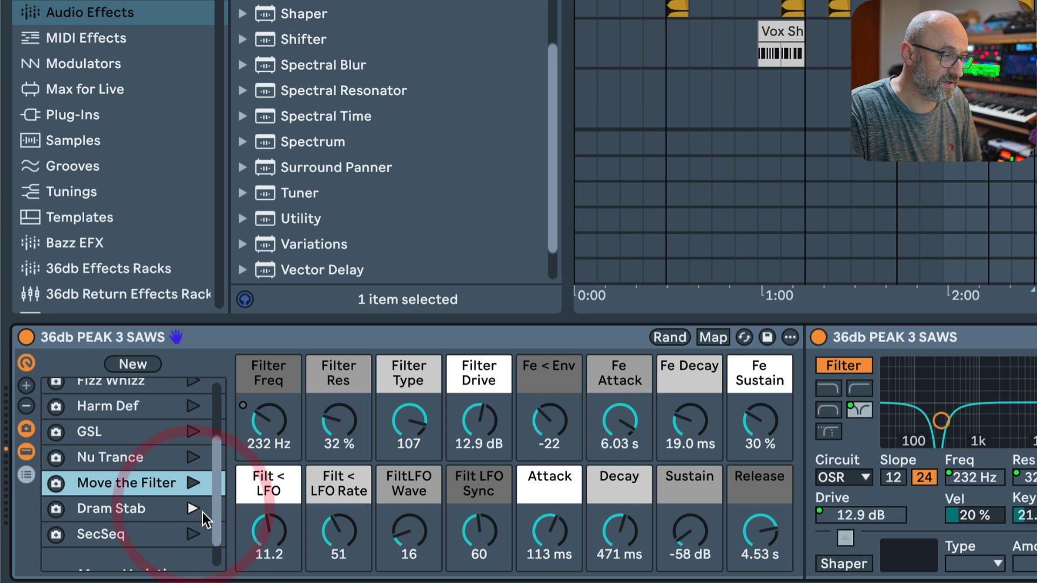
pyautogui.click(193, 536)
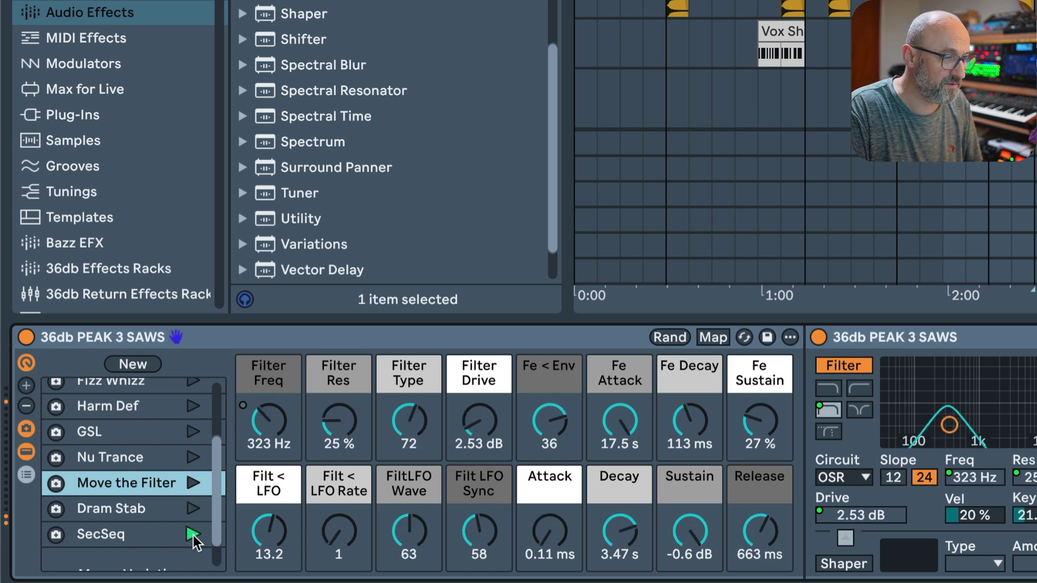
# - Recall the Original variation of 36db PEAK 3 SAWS and raise its Filter Freq macro
pyautogui.scroll(3, 225, 432)
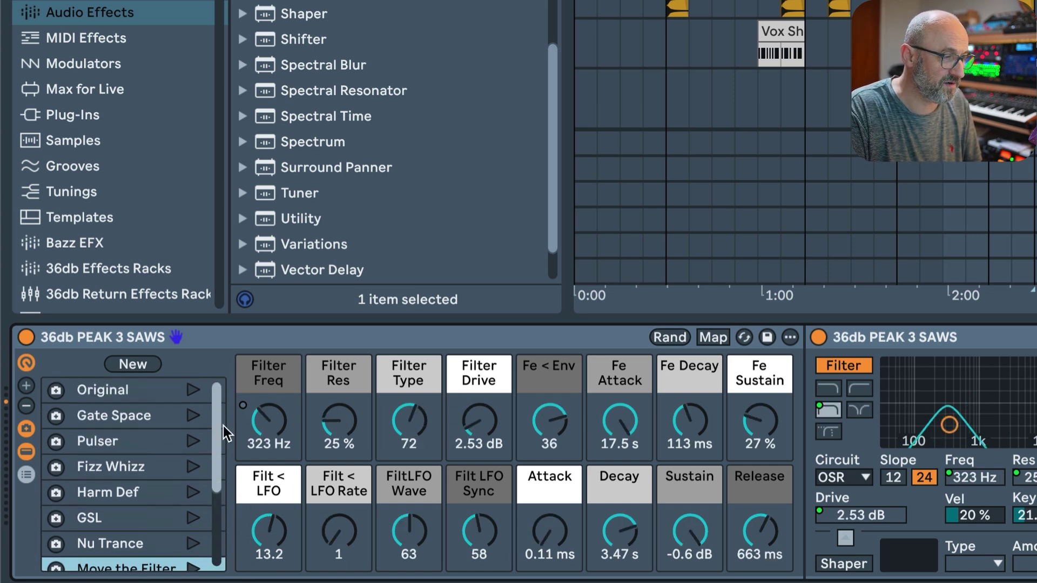
pyautogui.click(193, 390)
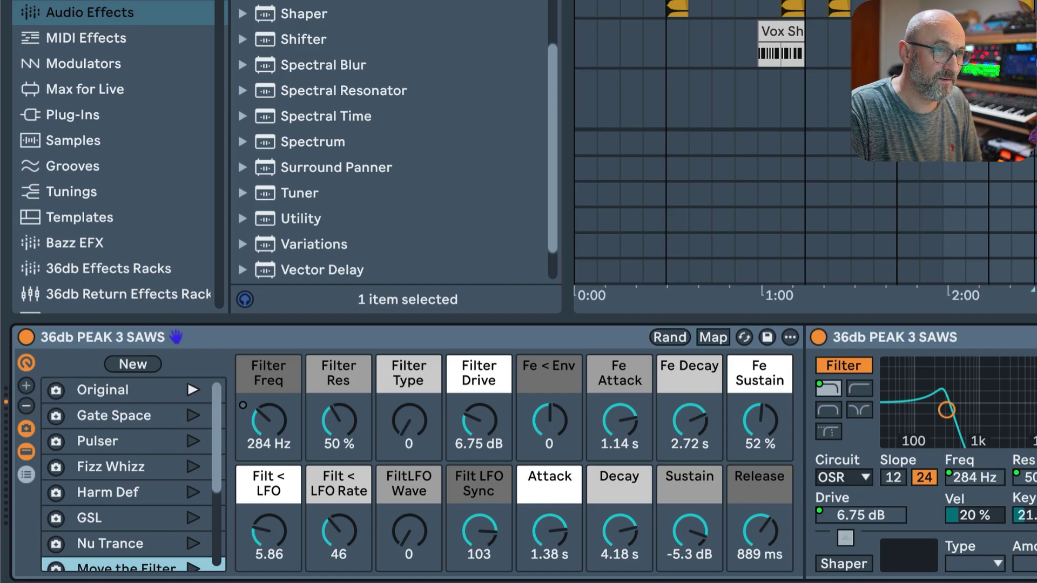
pyautogui.moveTo(269, 420); pyautogui.dragTo(268, 399)
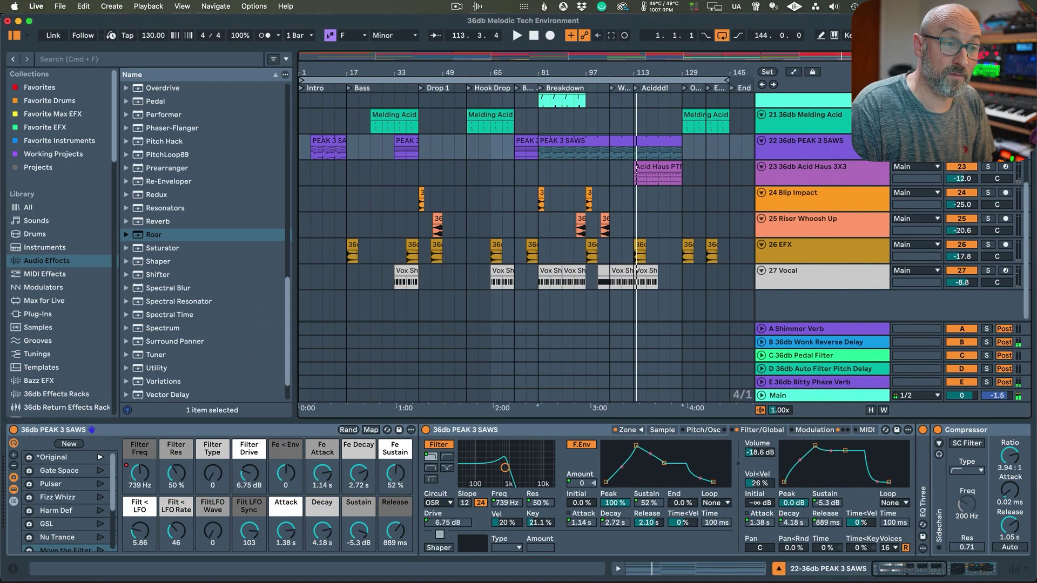
# - Solo the 36db Acid Haus 3X3 track and audition its Pure 303 Saw, Quack Quack, Nice Rez and Crunchy Wings variations
pyautogui.click(831, 176)
pyautogui.click(987, 167)
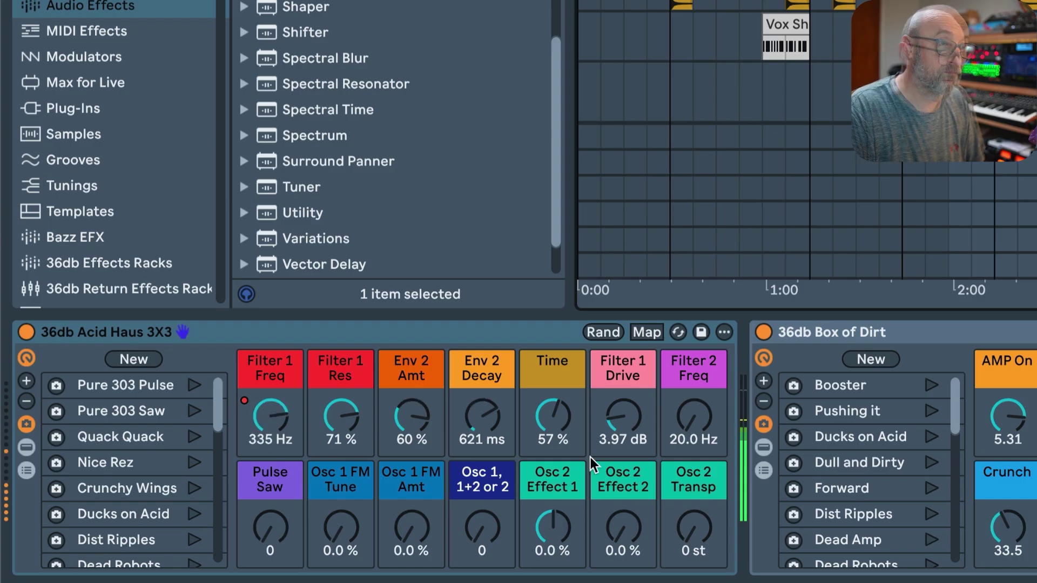
pyautogui.click(194, 411)
pyautogui.click(194, 436)
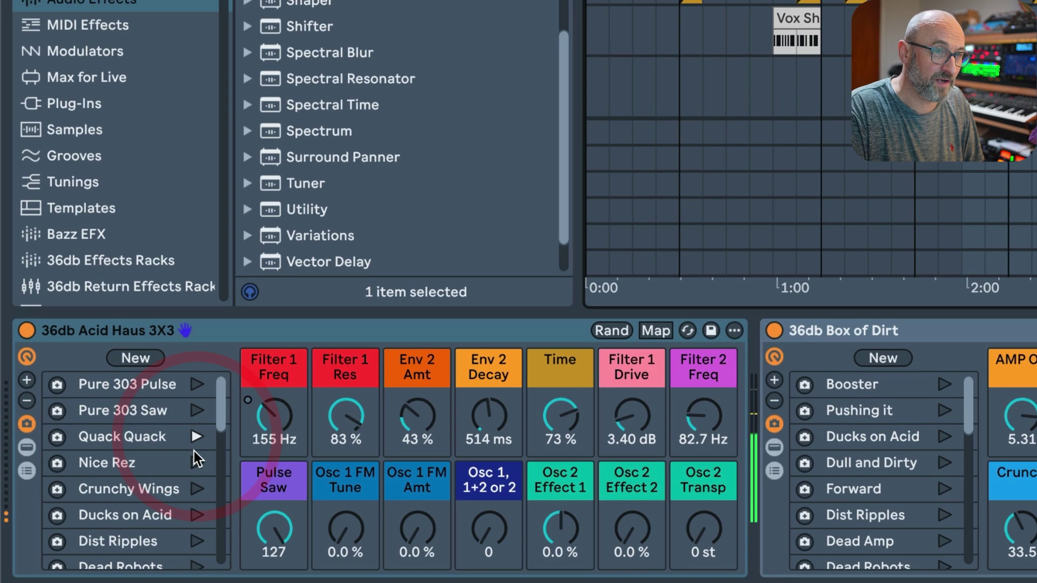
pyautogui.click(193, 463)
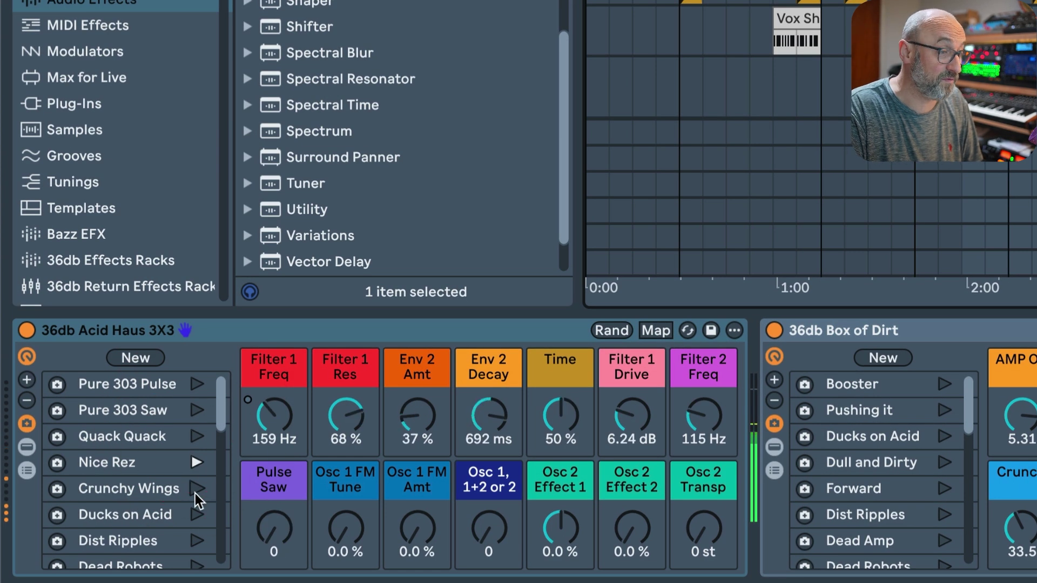
pyautogui.click(196, 491)
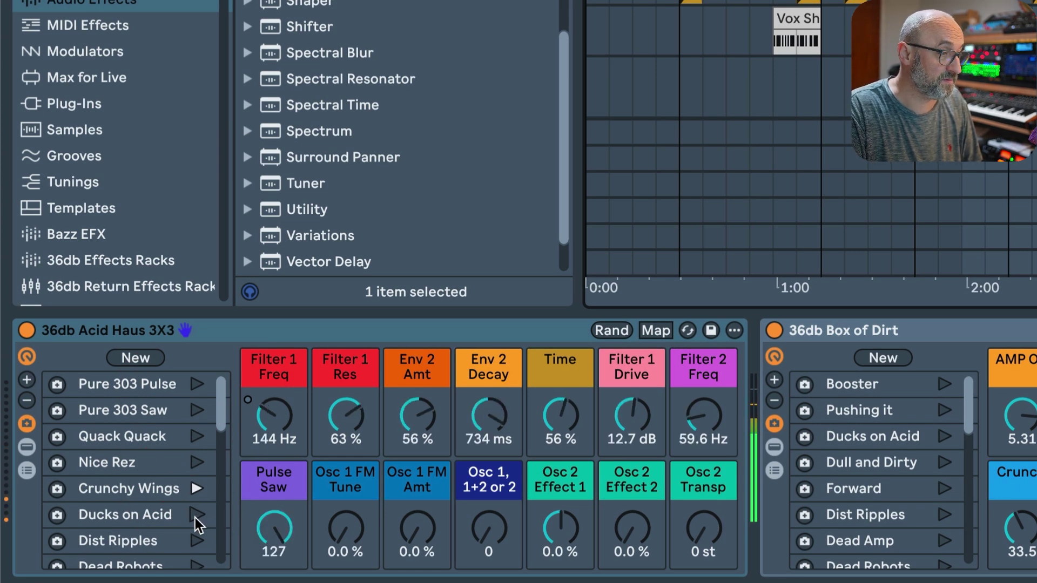
# - Audition the Ducks on Acid, Dist Ripples, Dead Robots, Not a 303 and Not sure yet variations of 36db Acid Haus 3X3
pyautogui.click(195, 517)
pyautogui.moveTo(219, 410); pyautogui.dragTo(217, 433)
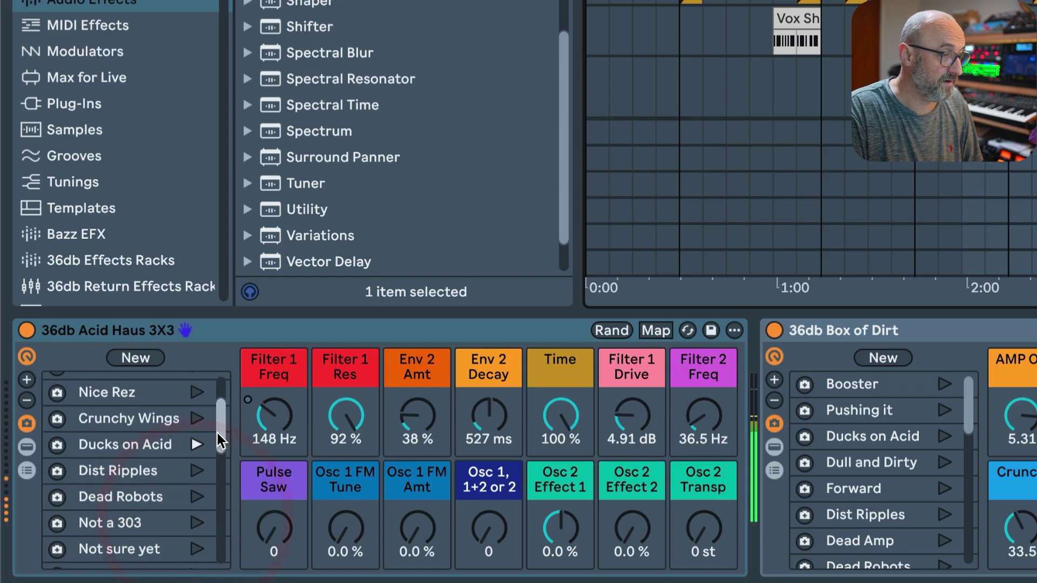
pyautogui.click(196, 468)
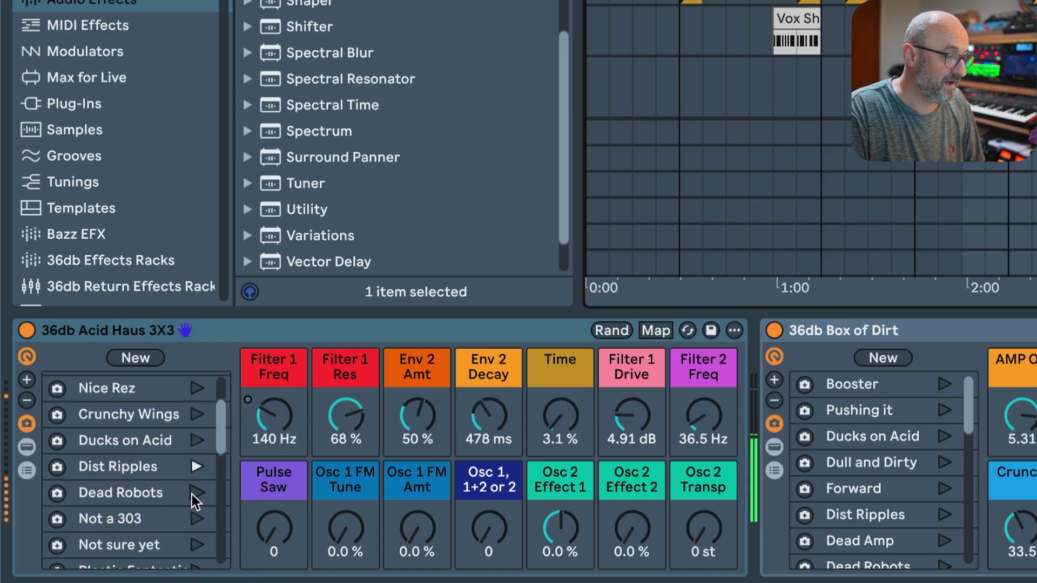
pyautogui.click(194, 494)
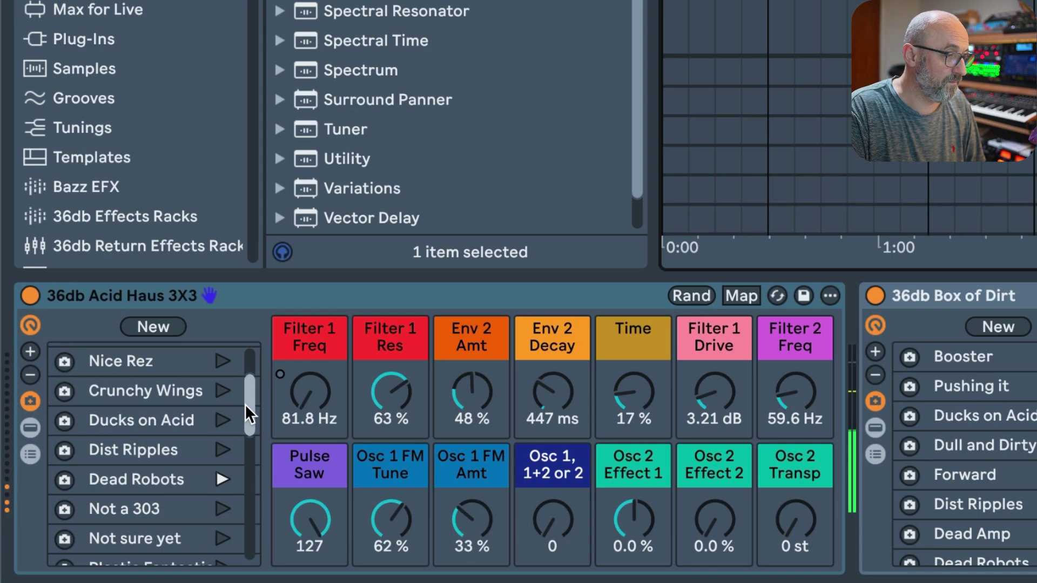
pyautogui.moveTo(218, 427); pyautogui.dragTo(218, 458)
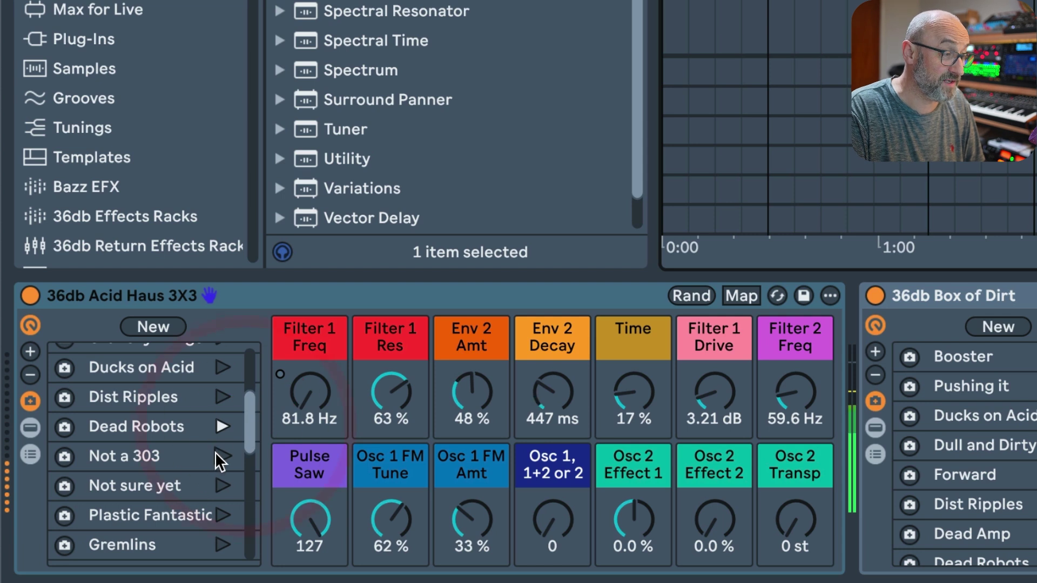
pyautogui.click(215, 452)
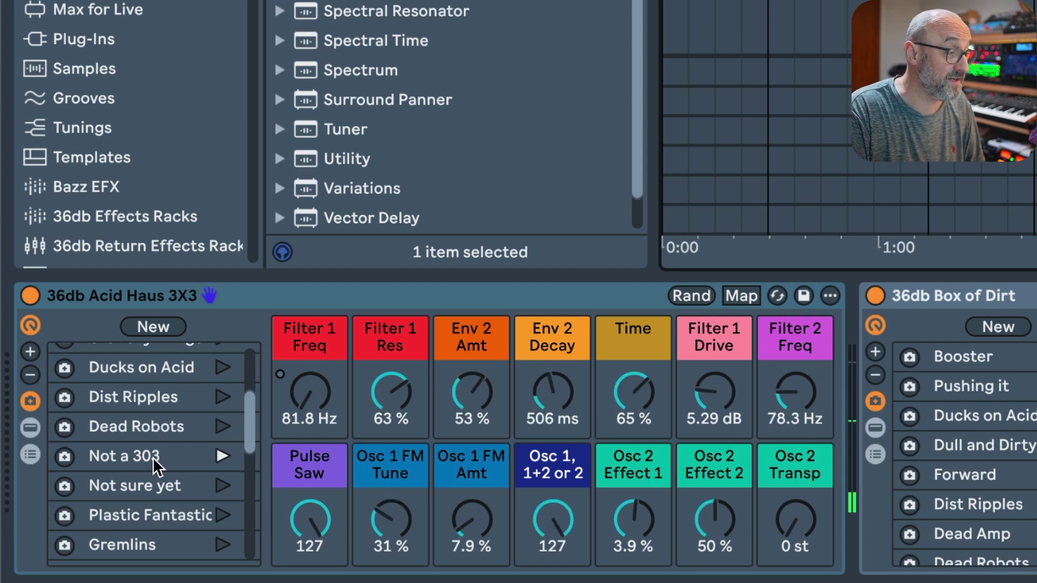
pyautogui.click(222, 485)
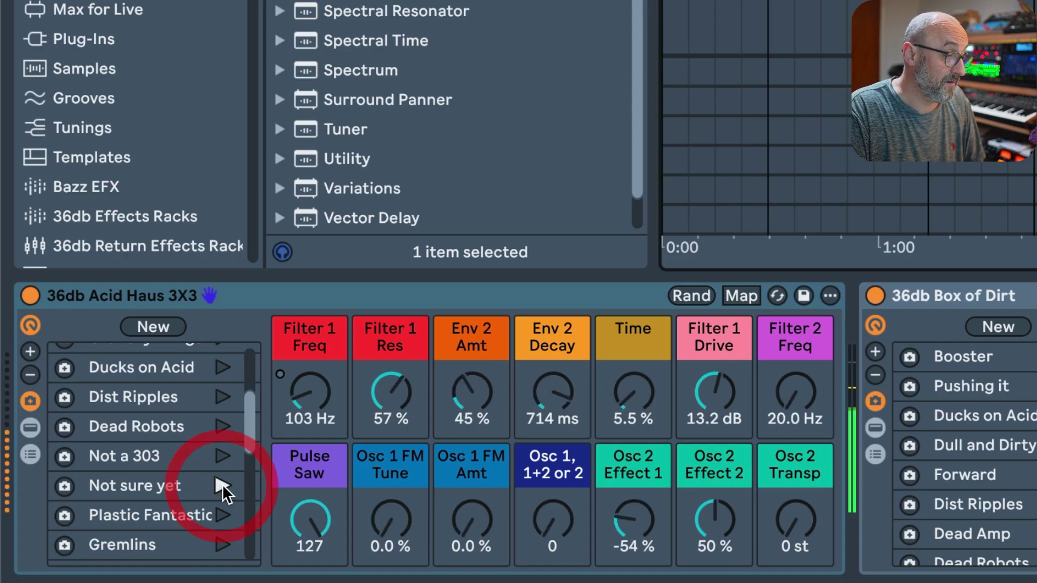
# - Audition the Plastic Fantastic and Gremlins variations of 36db Acid Haus 3X3, ending on The Edge
pyautogui.moveTo(244, 430); pyautogui.dragTo(251, 493)
pyautogui.click(220, 466)
pyautogui.click(225, 495)
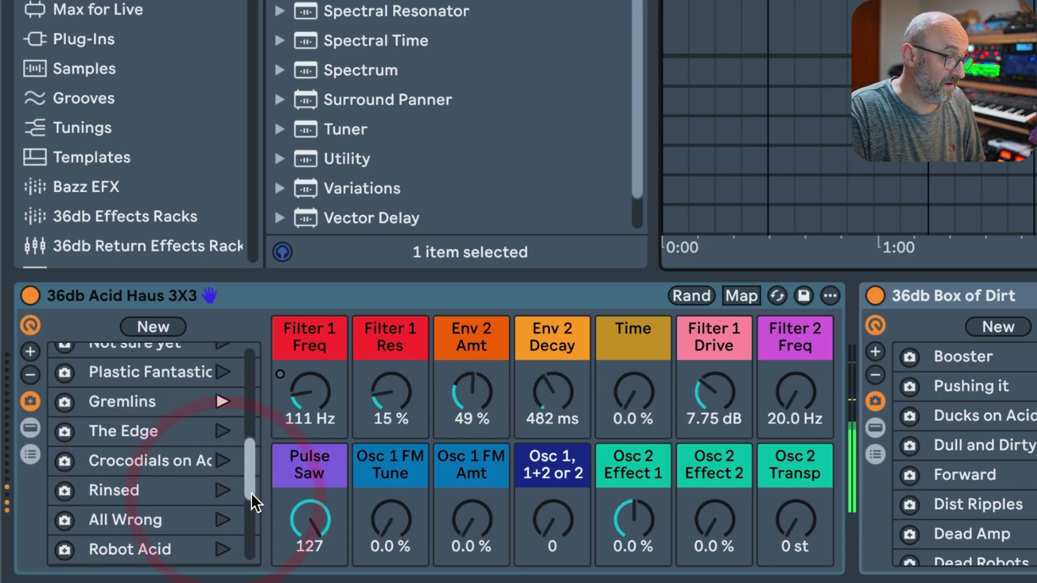
pyautogui.click(220, 430)
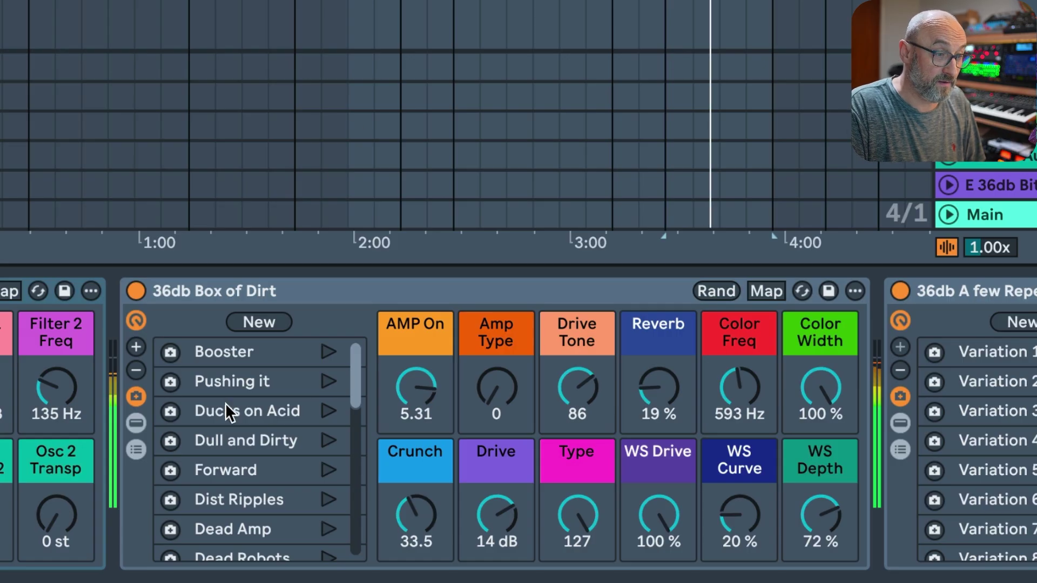
# - Audition the Booster, Pushing it, Ducks on Acid, Dull and Dirty, Forward and Dist Ripples variations of 36db Box of Dirt
pyautogui.click(326, 352)
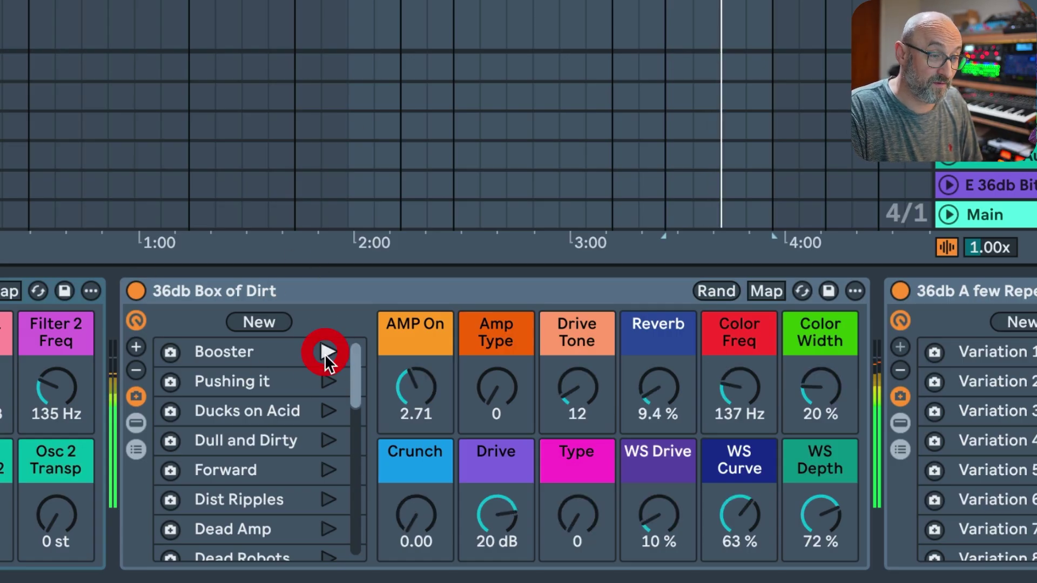
pyautogui.click(327, 382)
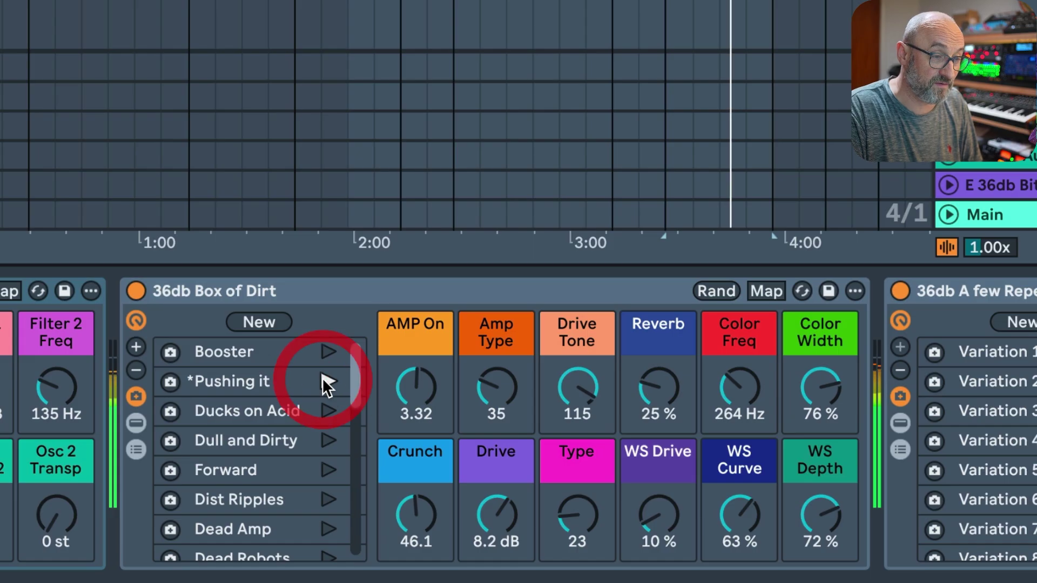
pyautogui.click(326, 410)
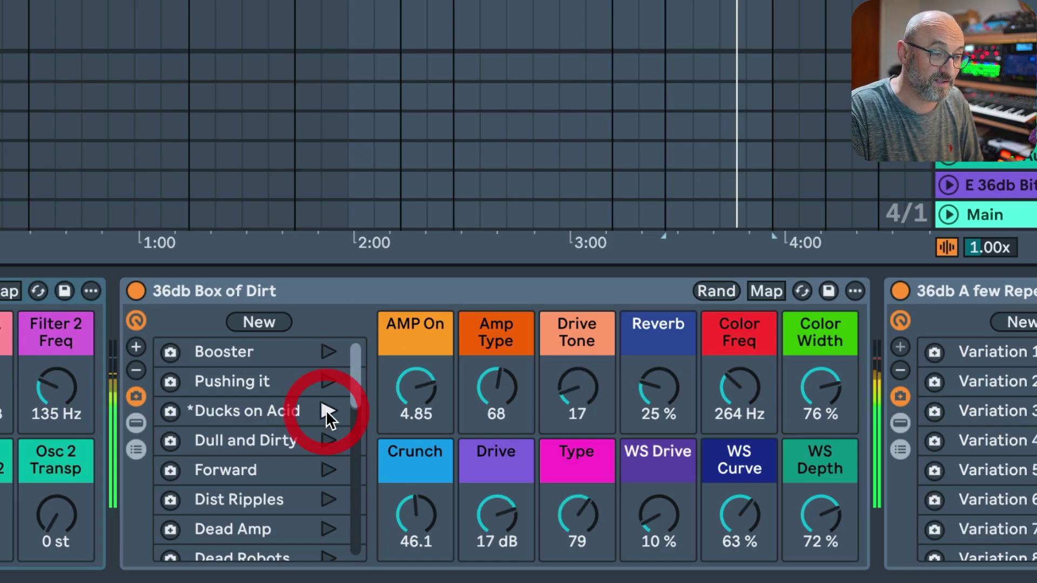
pyautogui.click(325, 440)
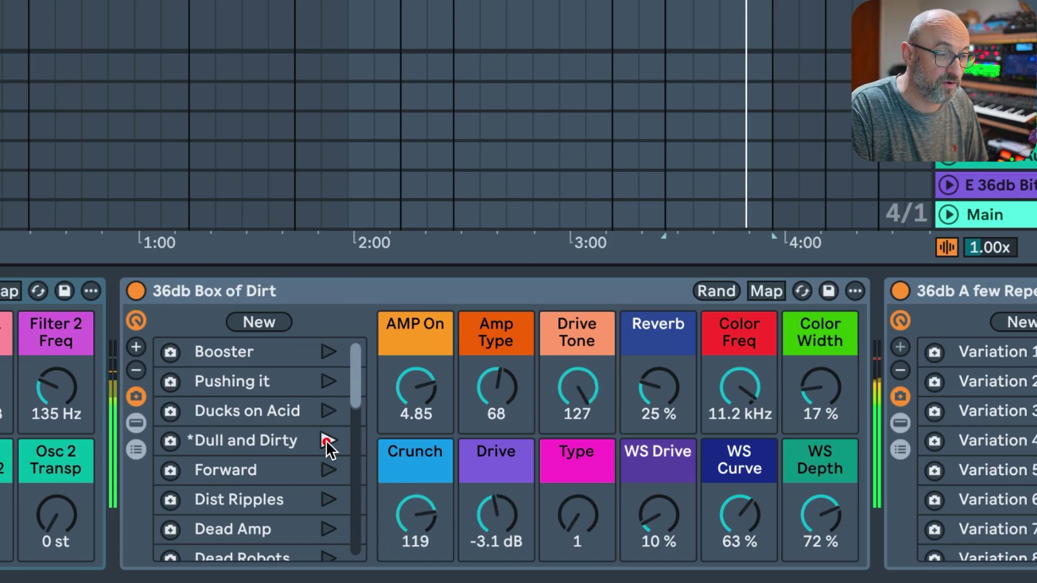
pyautogui.click(328, 469)
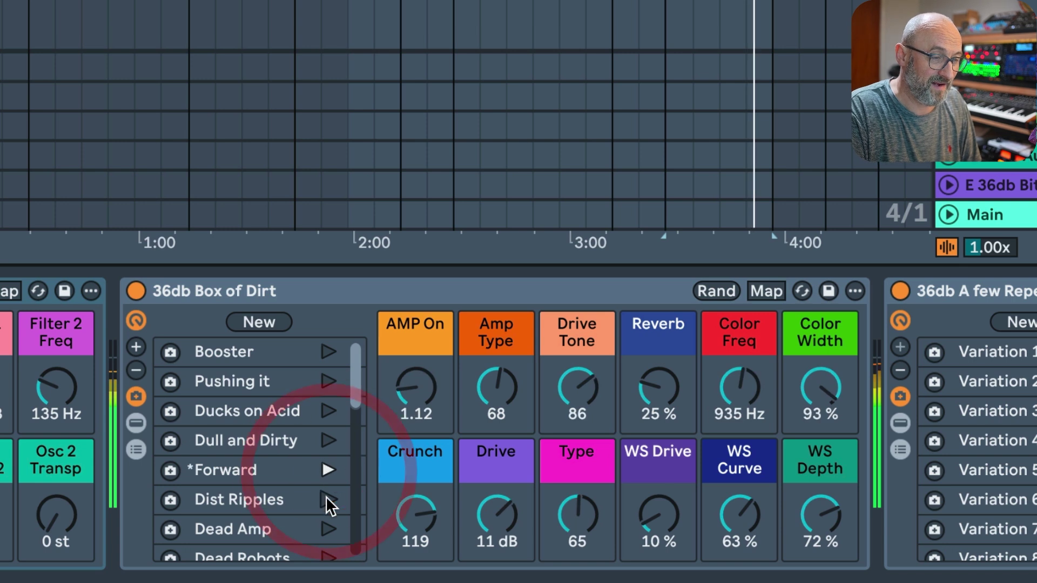
pyautogui.click(327, 498)
# - Audition the Dead Amp, Dead Robots, Moldy Bread and Hairy variations of 36db Box of Dirt
pyautogui.moveTo(355, 386); pyautogui.dragTo(350, 432)
pyautogui.click(326, 407)
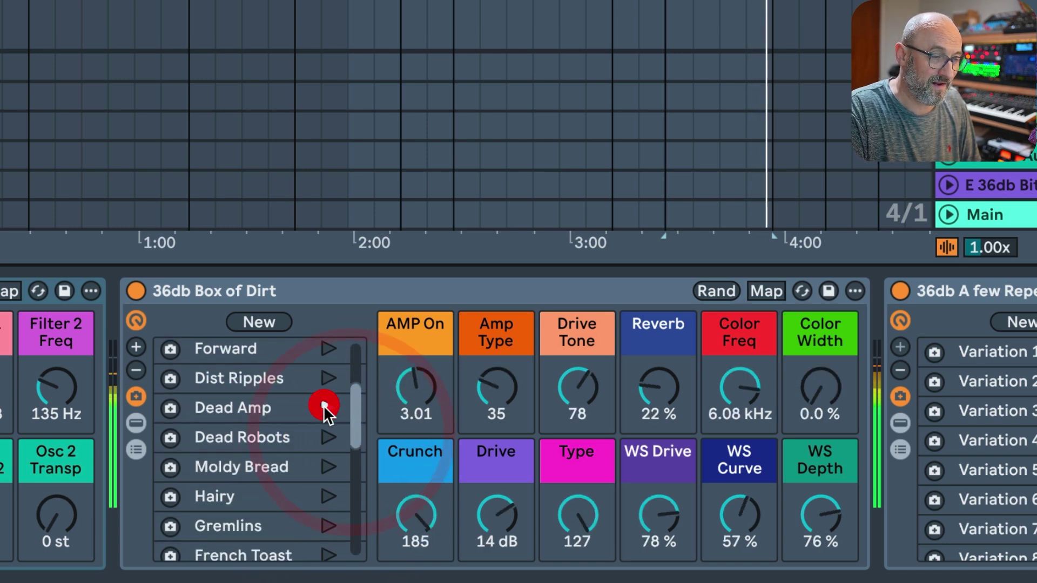
pyautogui.click(328, 437)
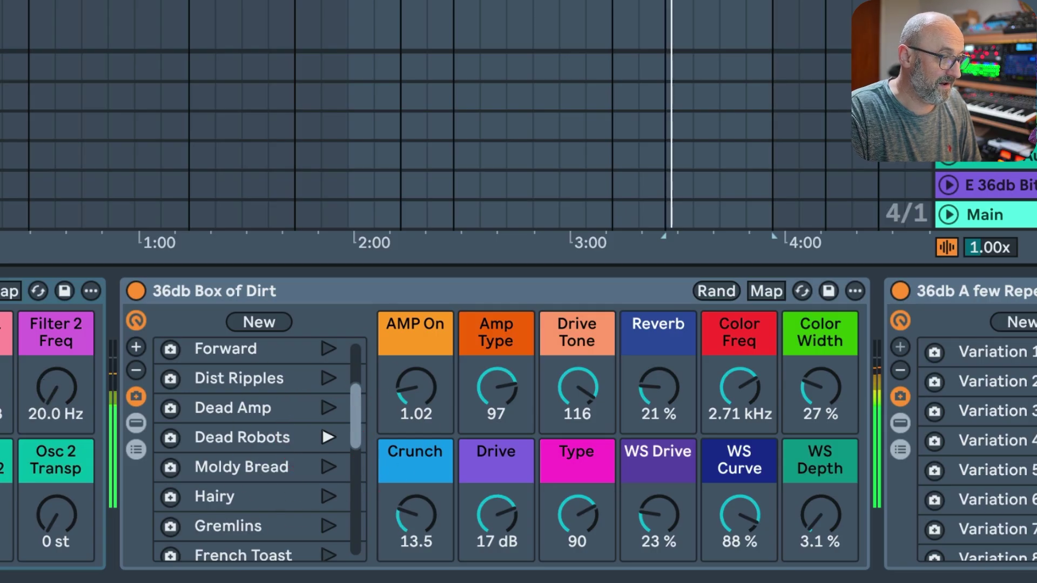
pyautogui.click(328, 467)
pyautogui.moveTo(353, 423); pyautogui.dragTo(350, 454)
pyautogui.click(328, 410)
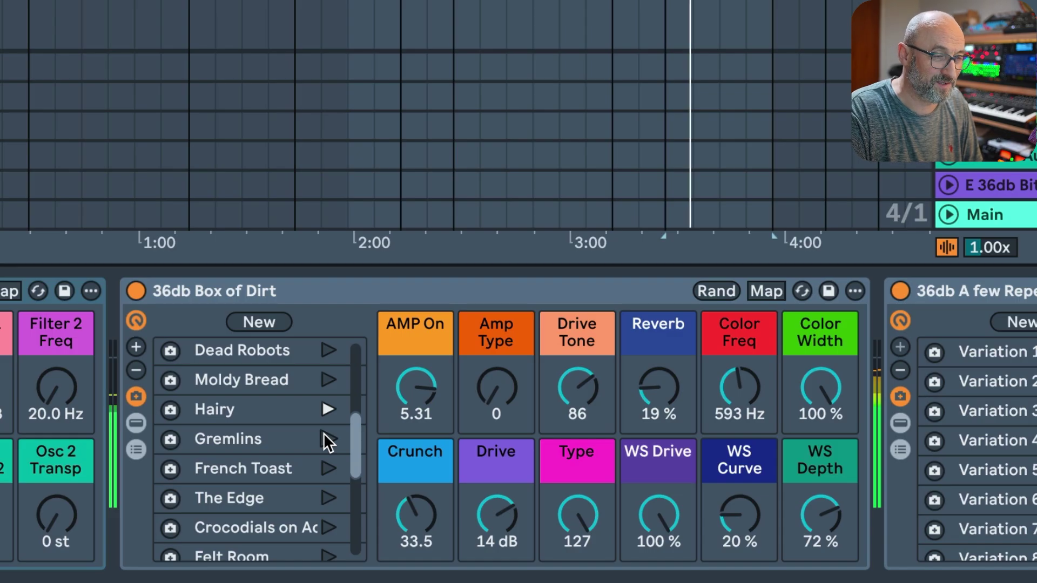
# - Audition the Gremlins and French Toast variations of 36db Box of Dirt, ending on The Edge
pyautogui.click(323, 434)
pyautogui.click(326, 469)
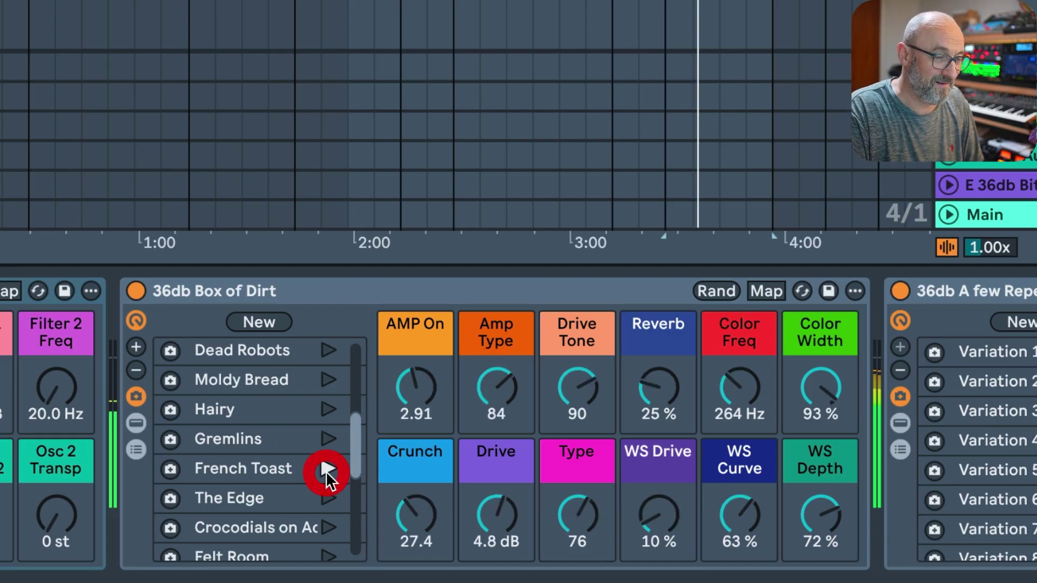
pyautogui.moveTo(360, 462); pyautogui.dragTo(356, 486)
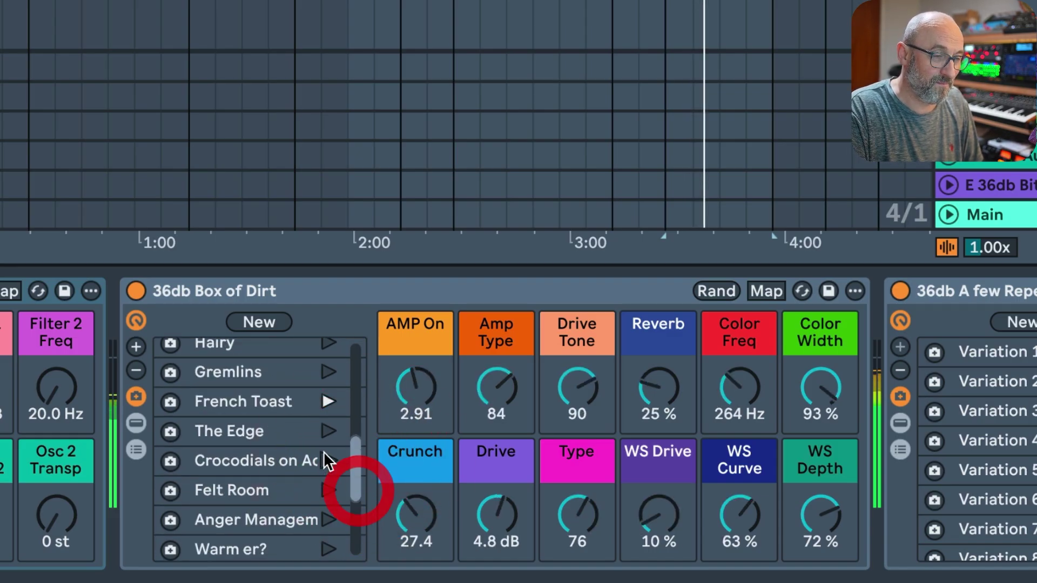
pyautogui.click(329, 431)
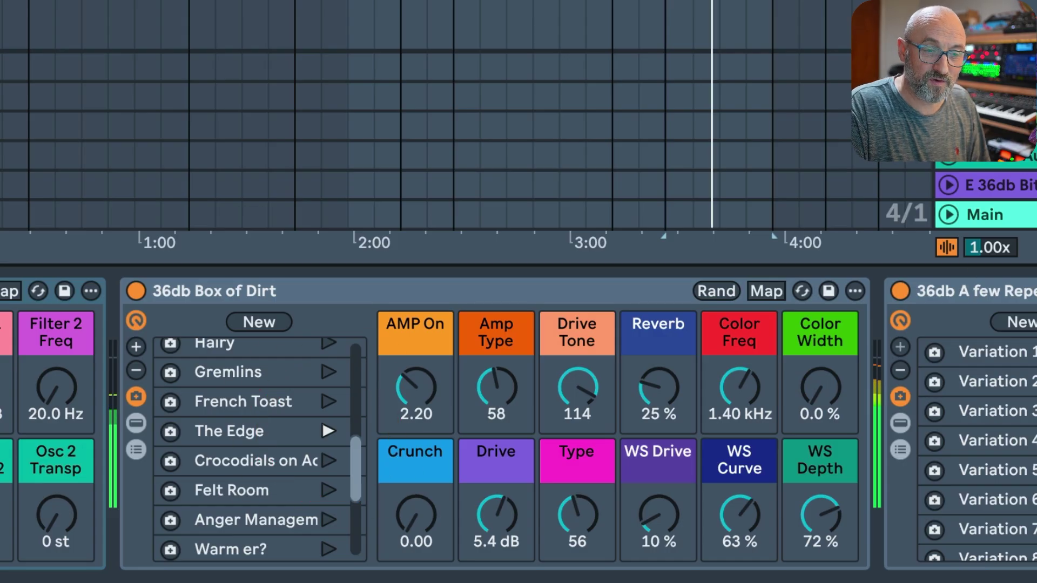
# - Audition Variation 1, Variation 2 and Variation 3 of the 36db A few Repeats rack
pyautogui.hscroll(10, 642, 365)
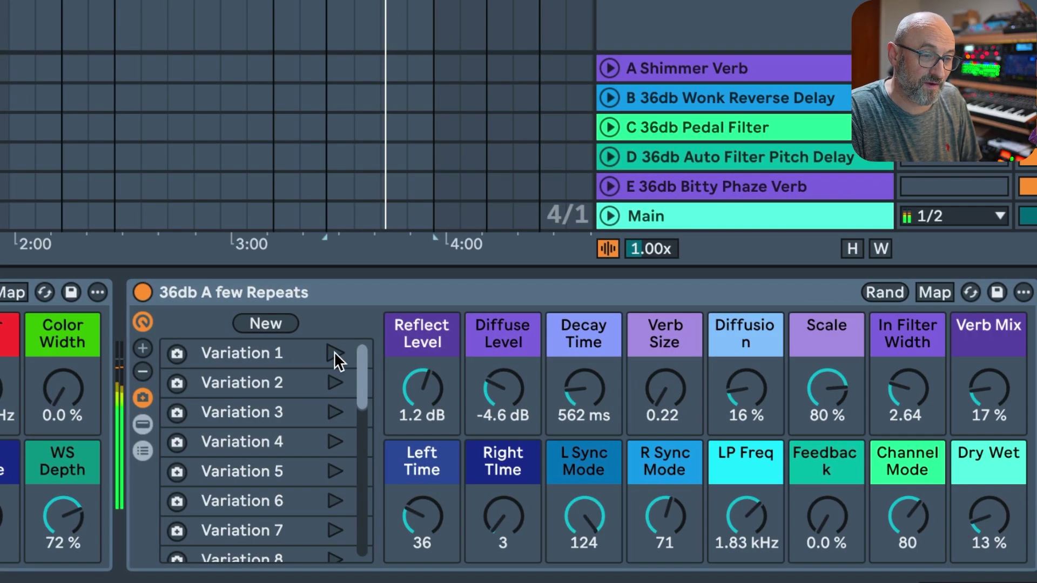
pyautogui.click(334, 352)
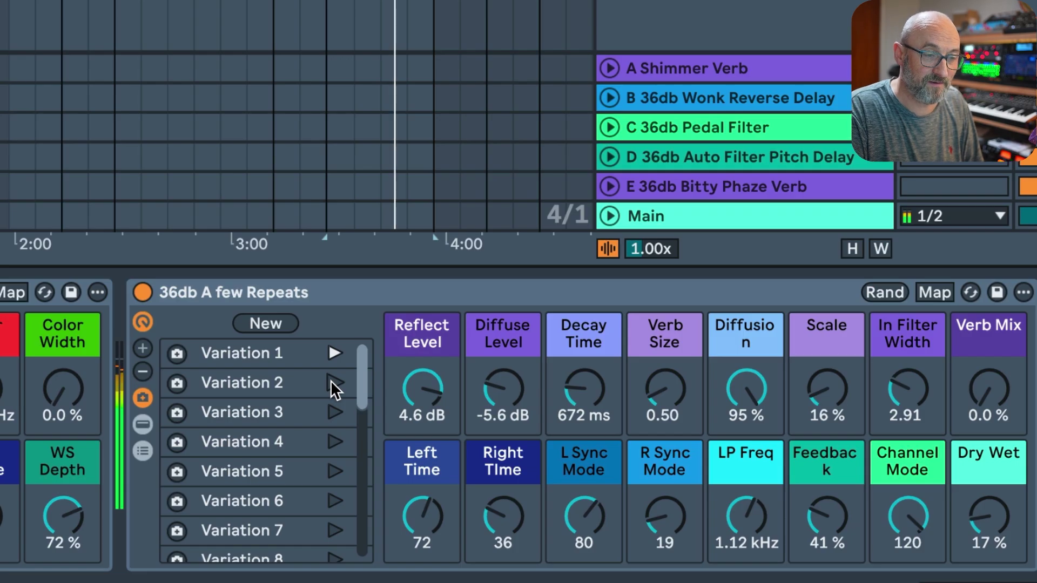
pyautogui.click(331, 380)
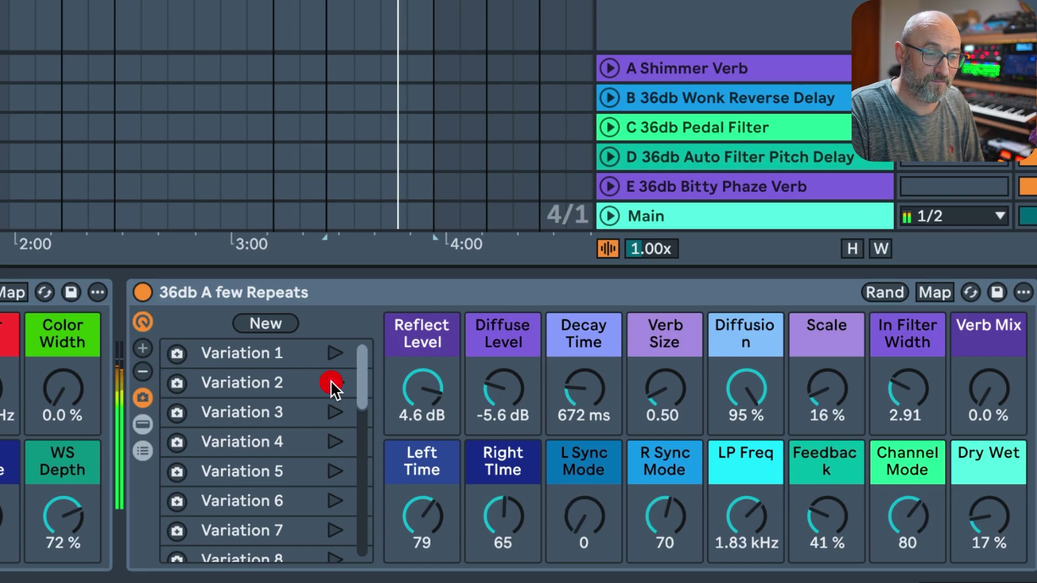
pyautogui.click(332, 409)
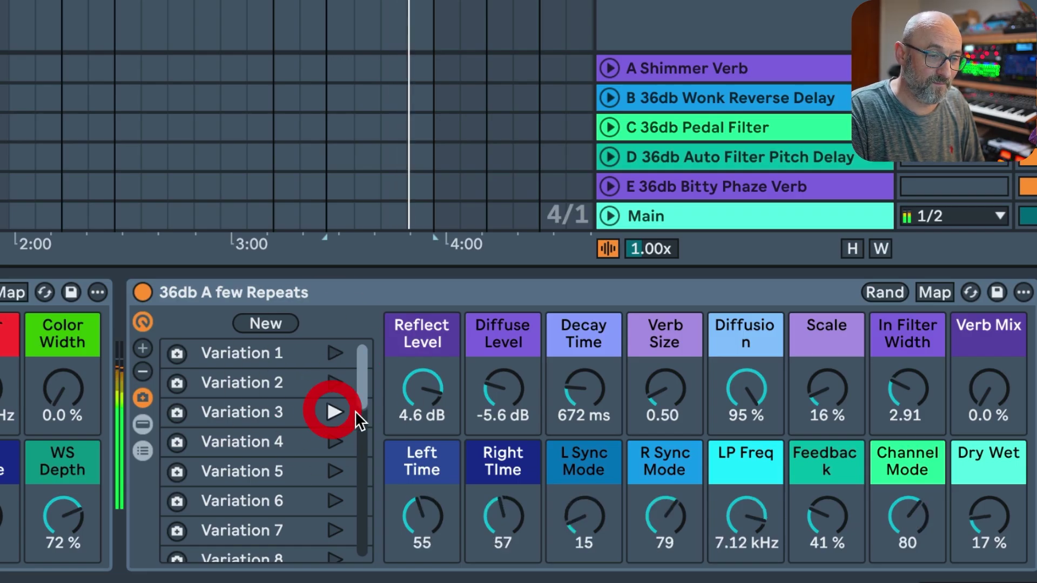
# - Audition Variation 4, Variation 5, Variation 6 and Variation 7 of 36db A few Repeats
pyautogui.moveTo(364, 395); pyautogui.dragTo(358, 409)
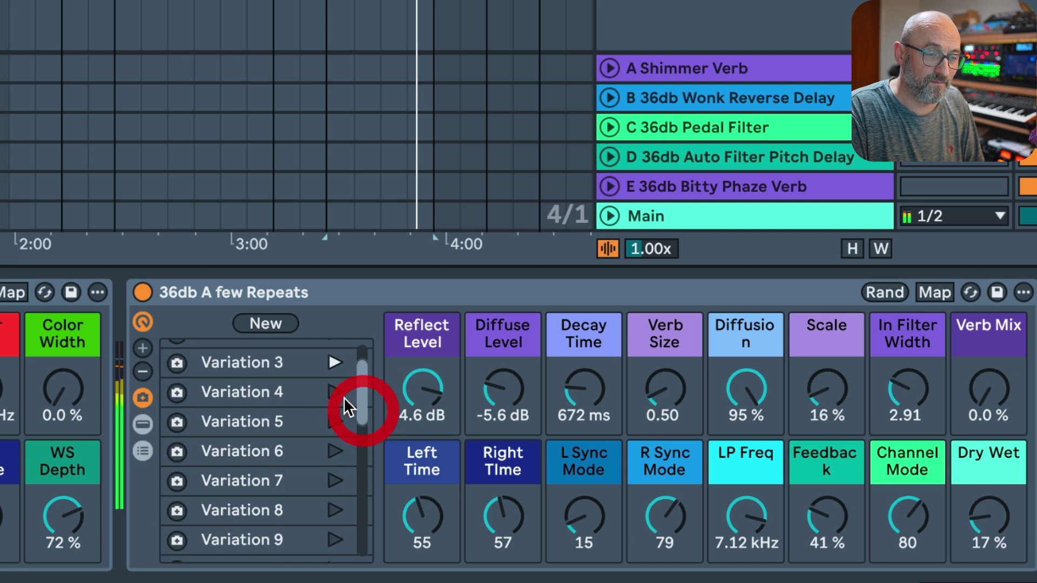
pyautogui.click(333, 391)
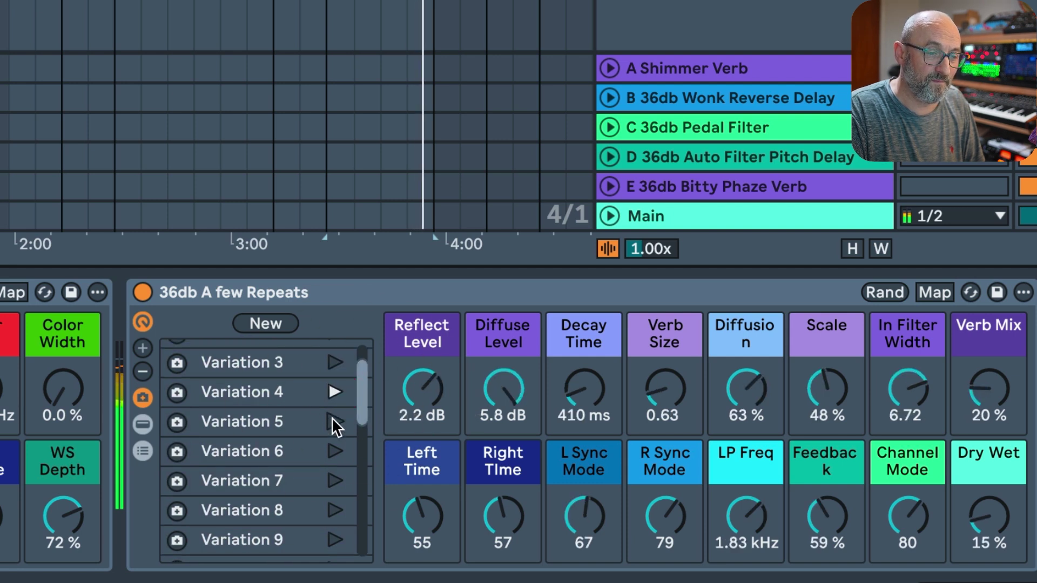
pyautogui.click(332, 417)
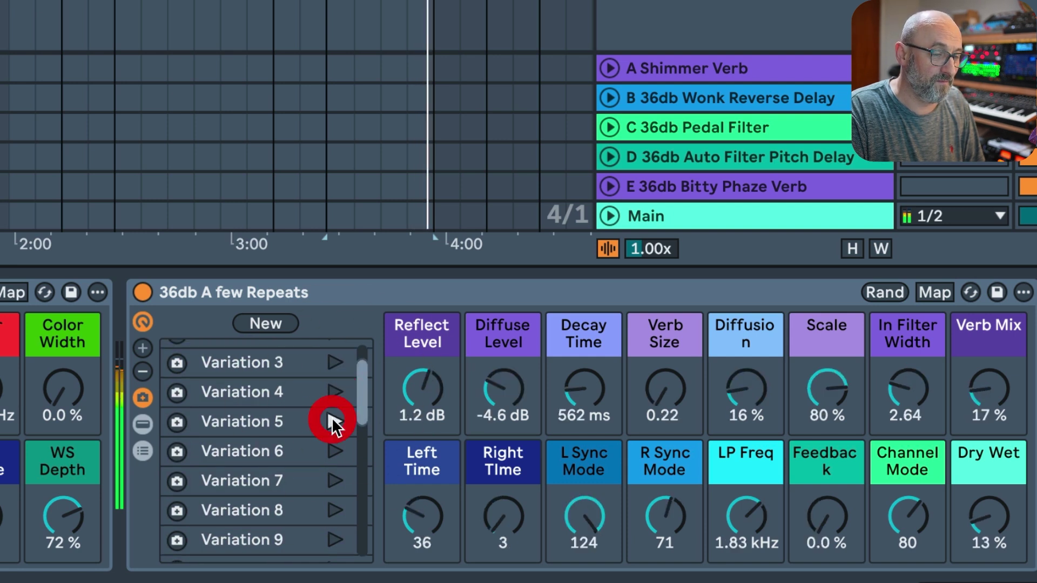
pyautogui.click(333, 449)
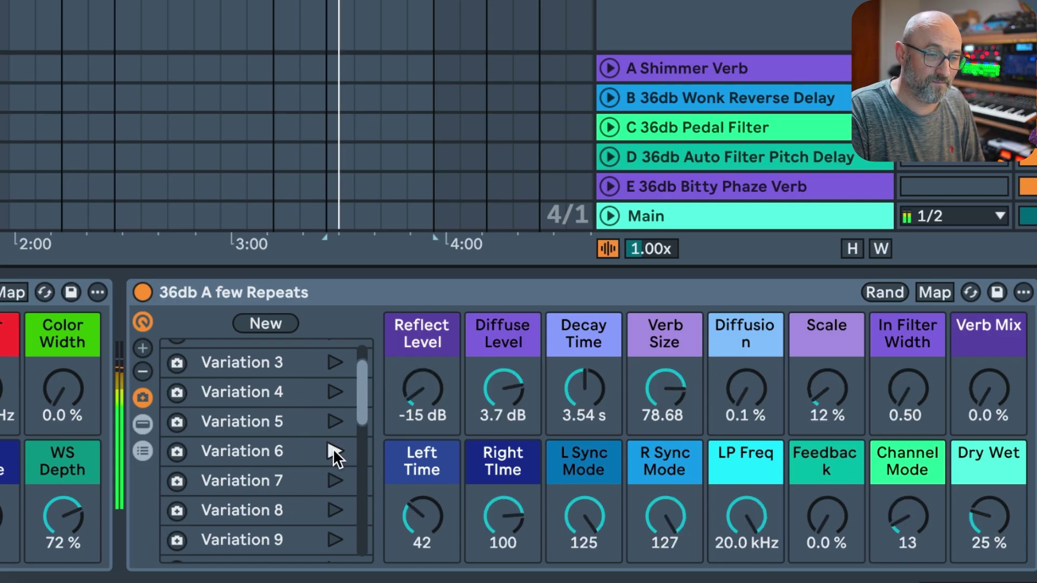
pyautogui.click(330, 480)
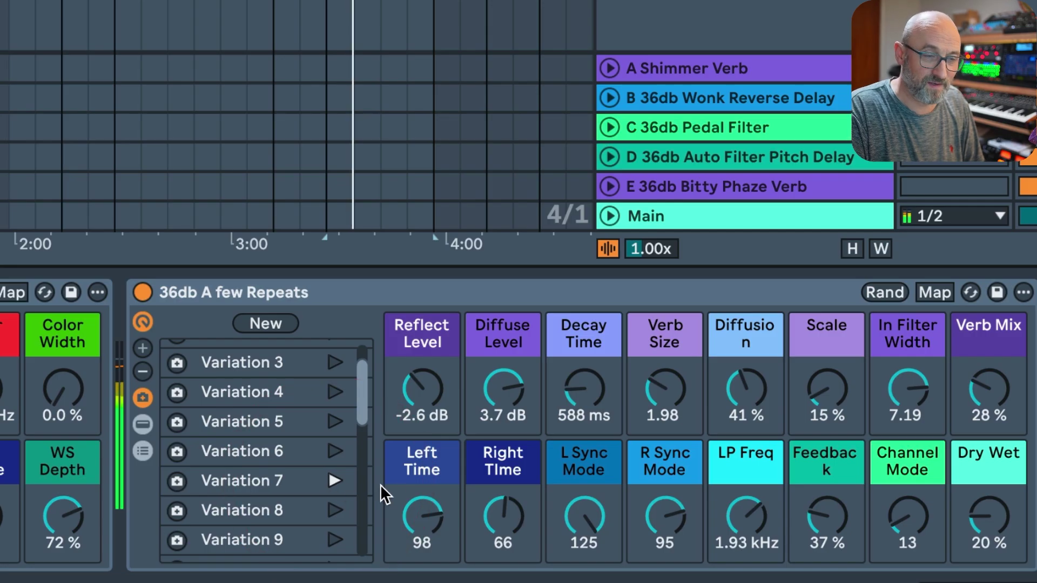
# - Show the devices inside 36db A few Repeats and examine its Echo and Reverb settings
pyautogui.click(143, 422)
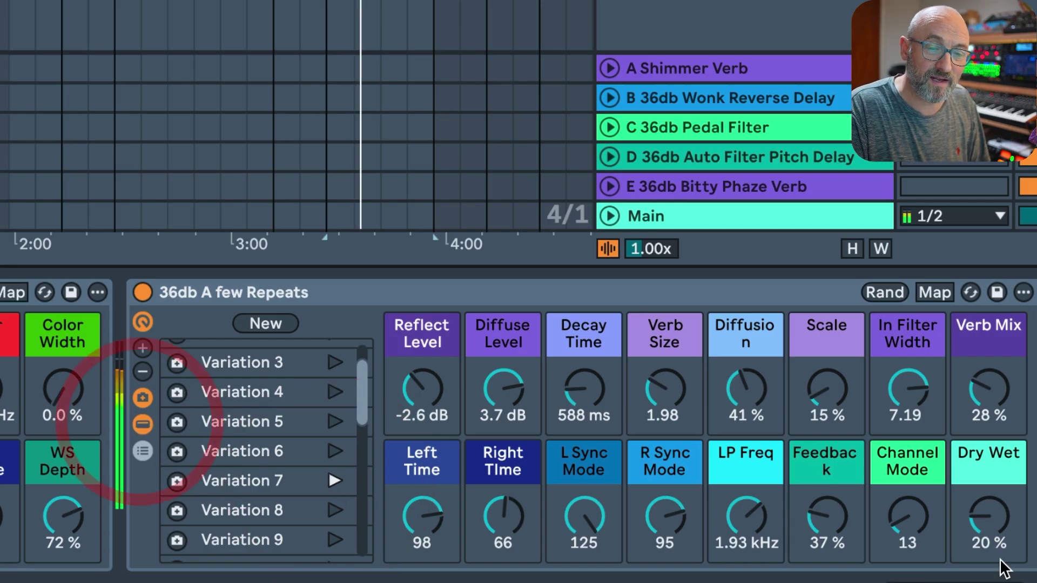
pyautogui.hscroll(10, 519, 426)
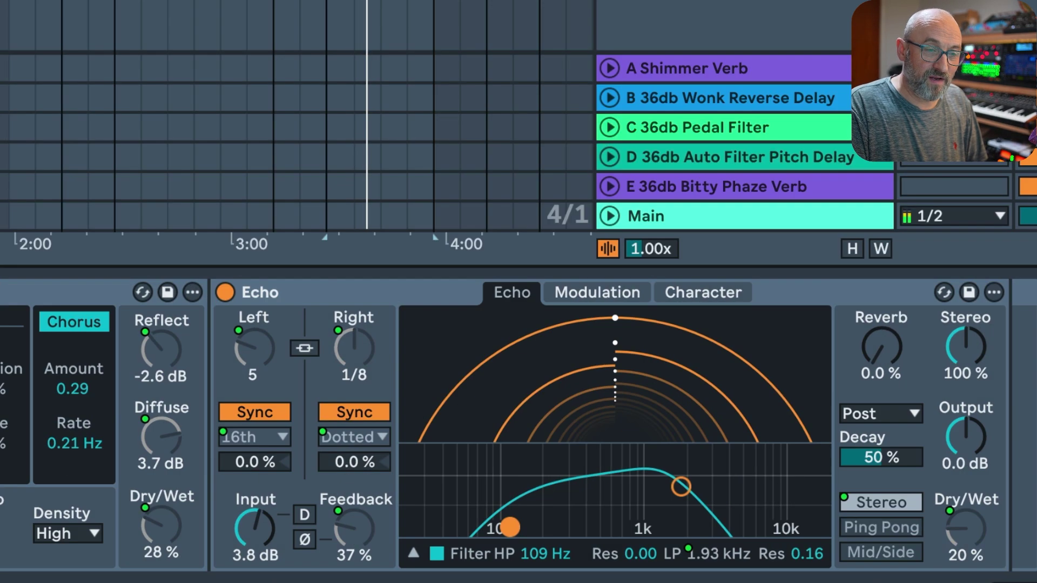
pyautogui.hscroll(-5, 519, 427)
pyautogui.hscroll(-3, 519, 427)
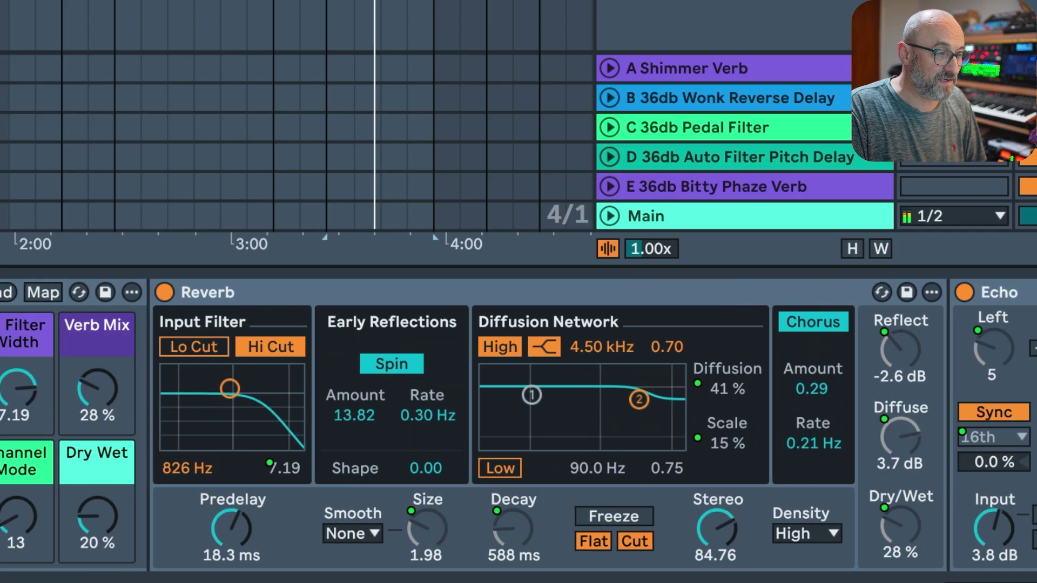
pyautogui.hscroll(-6, 519, 426)
pyautogui.click(688, 532)
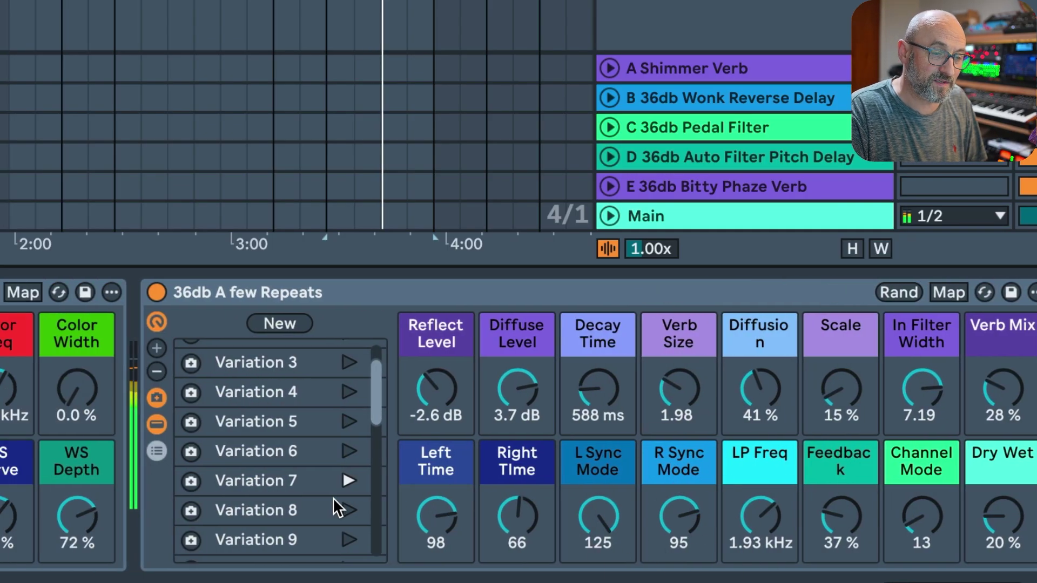
# - Audition Variation 8 of 36db A few Repeats and recall Variation 1
pyautogui.click(348, 510)
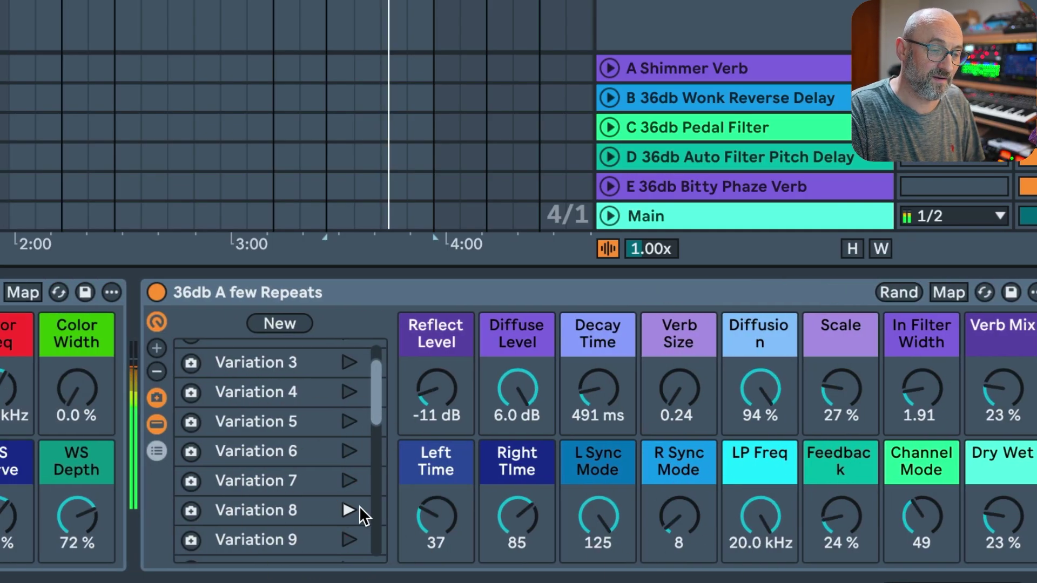
pyautogui.moveTo(373, 380); pyautogui.dragTo(367, 334)
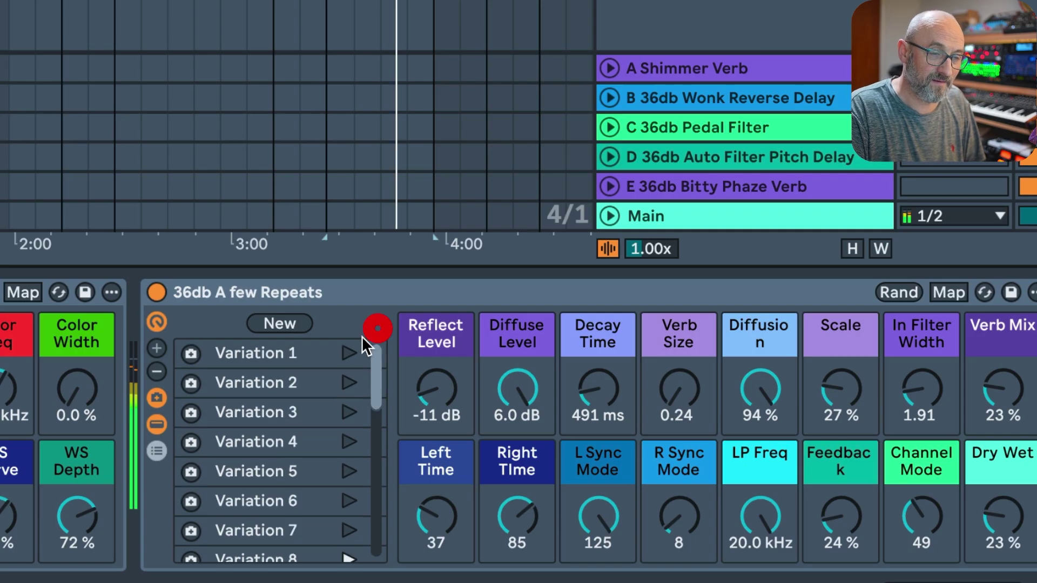
pyautogui.click(348, 353)
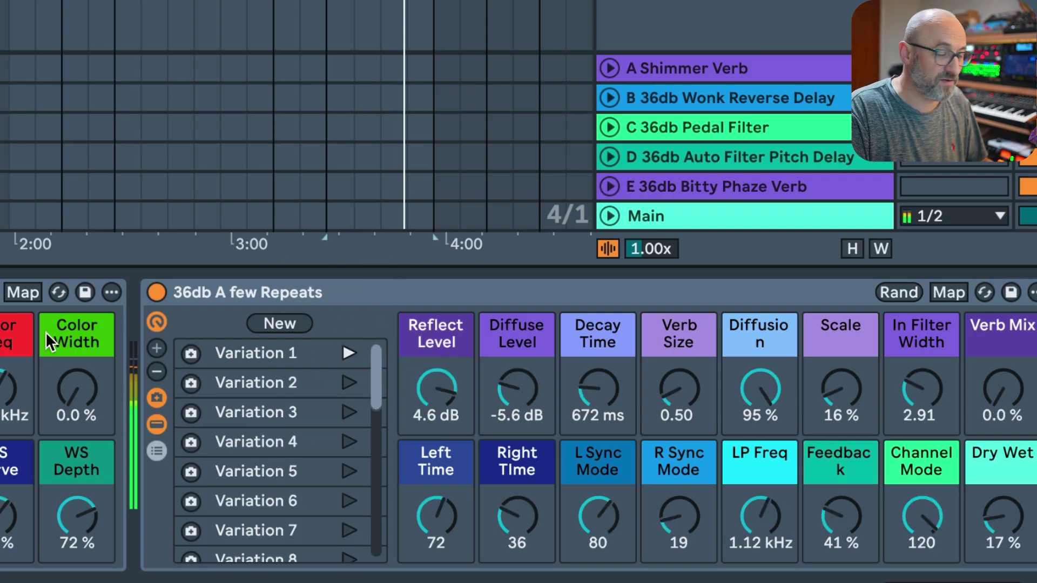
# - Select the clip just before the Drop 1 marker on the 26 EFX track and play it
pyautogui.hscroll(-5, 47, 342)
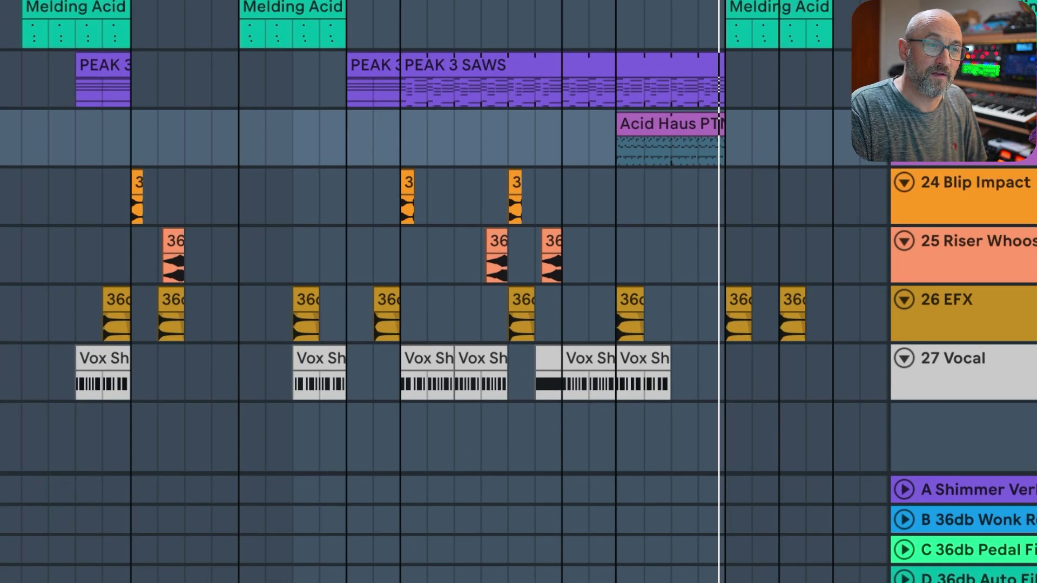
pyautogui.press('Down')
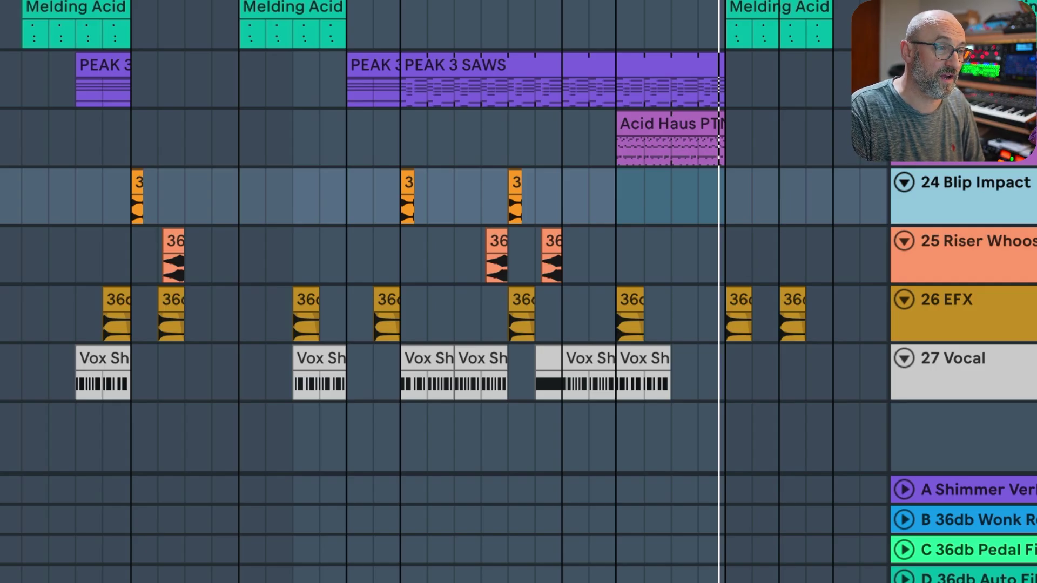
pyautogui.click(11, 314)
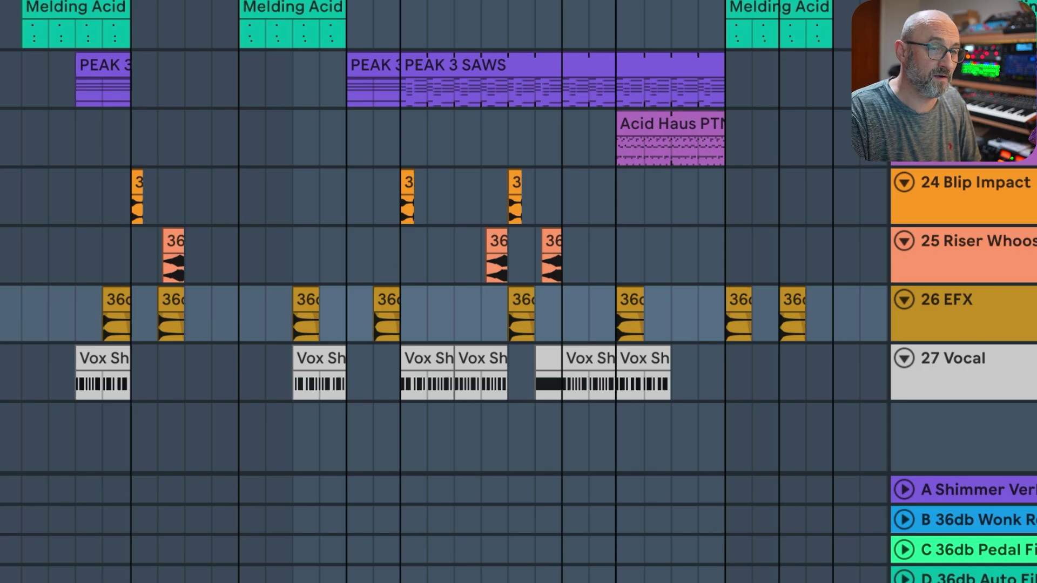
pyautogui.click(115, 298)
pyautogui.press('space')
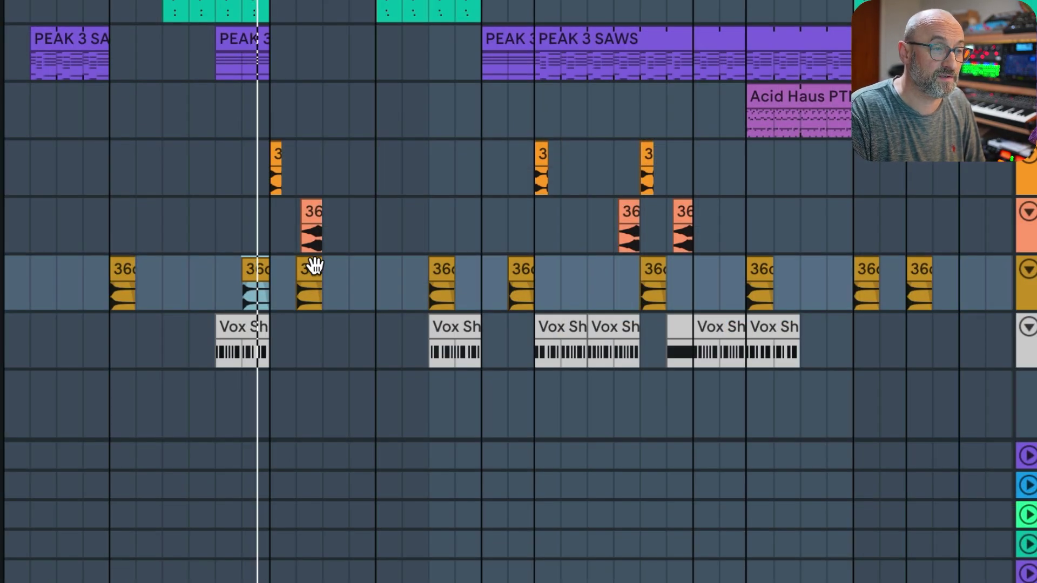
# - Audition the 26 EFX clips inside Drop 1, at bar 65 and at bar 77
pyautogui.click(314, 266)
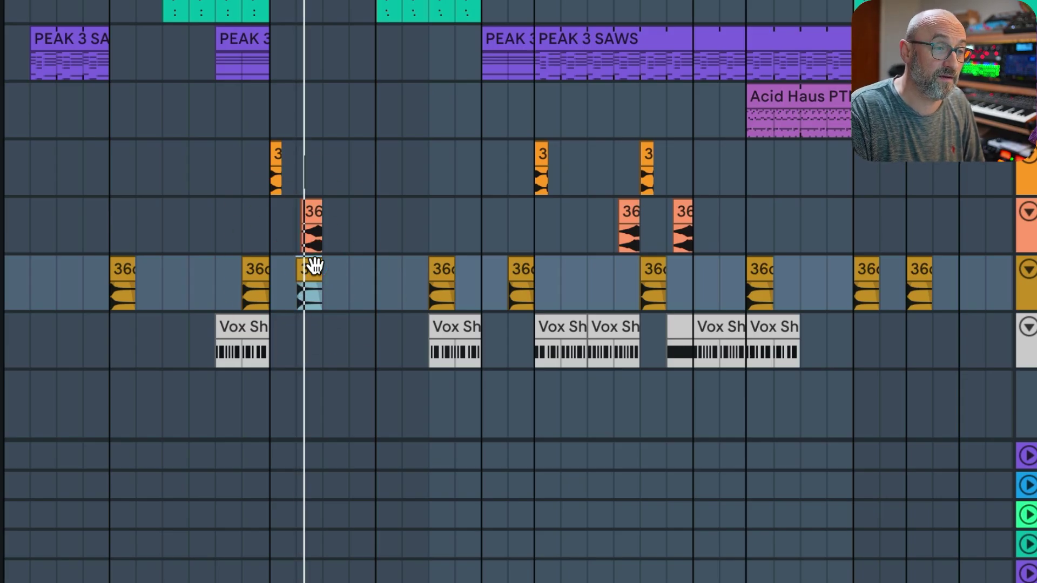
pyautogui.click(435, 268)
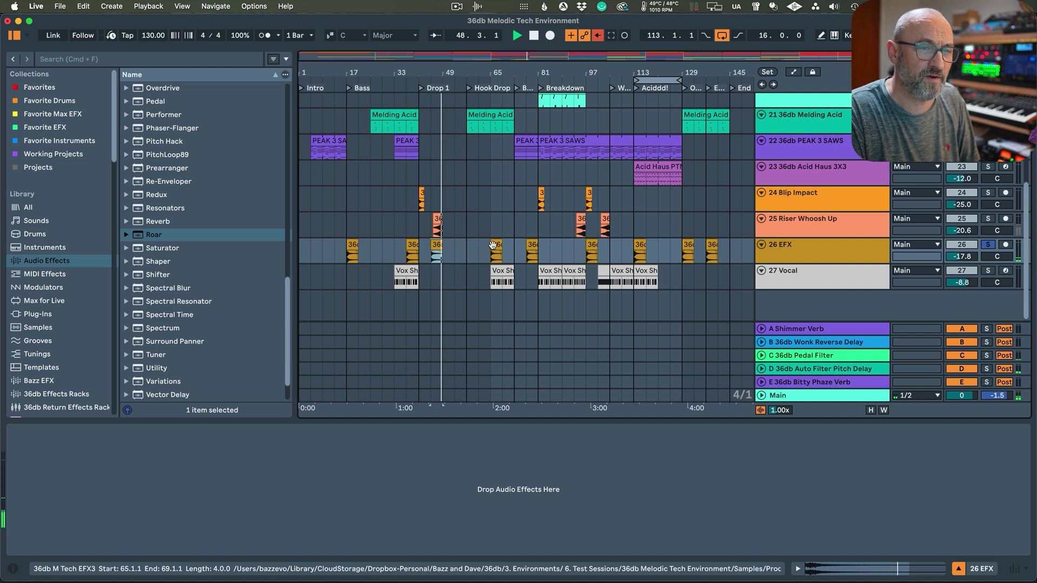
pyautogui.click(492, 245)
pyautogui.press('space')
pyautogui.press('space')
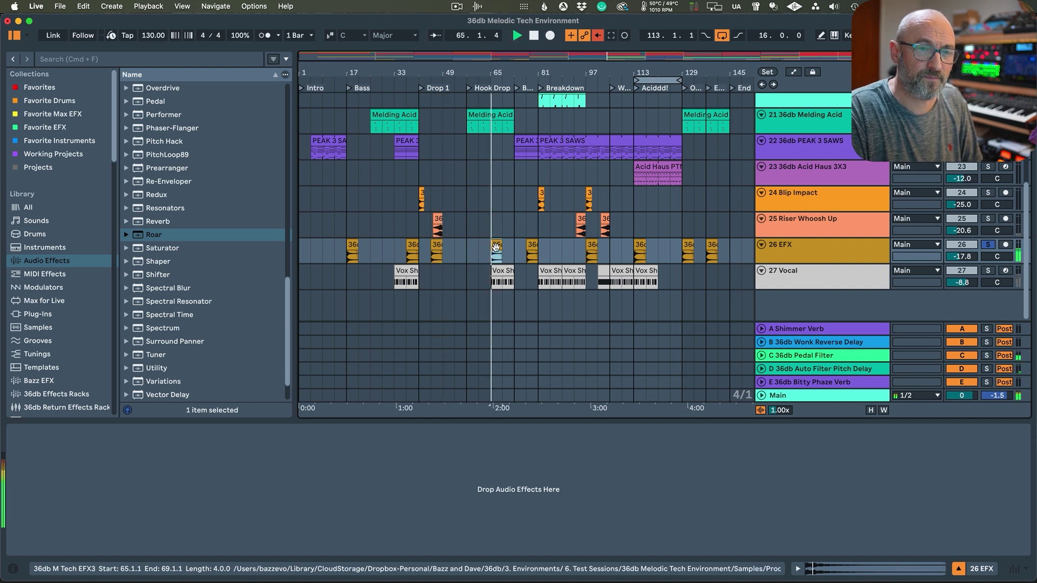
pyautogui.click(531, 244)
pyautogui.press('space')
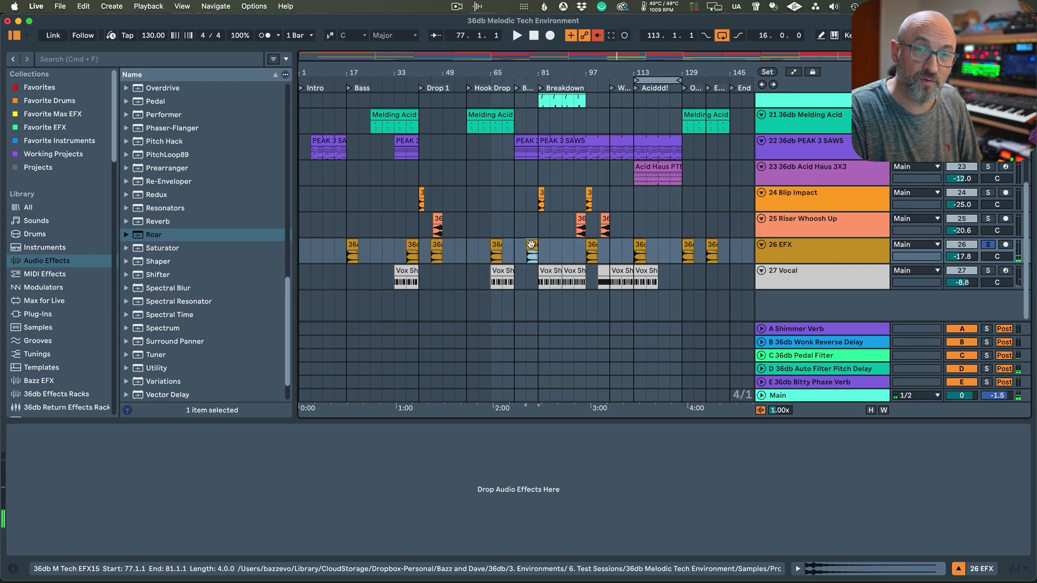
pyautogui.press('space')
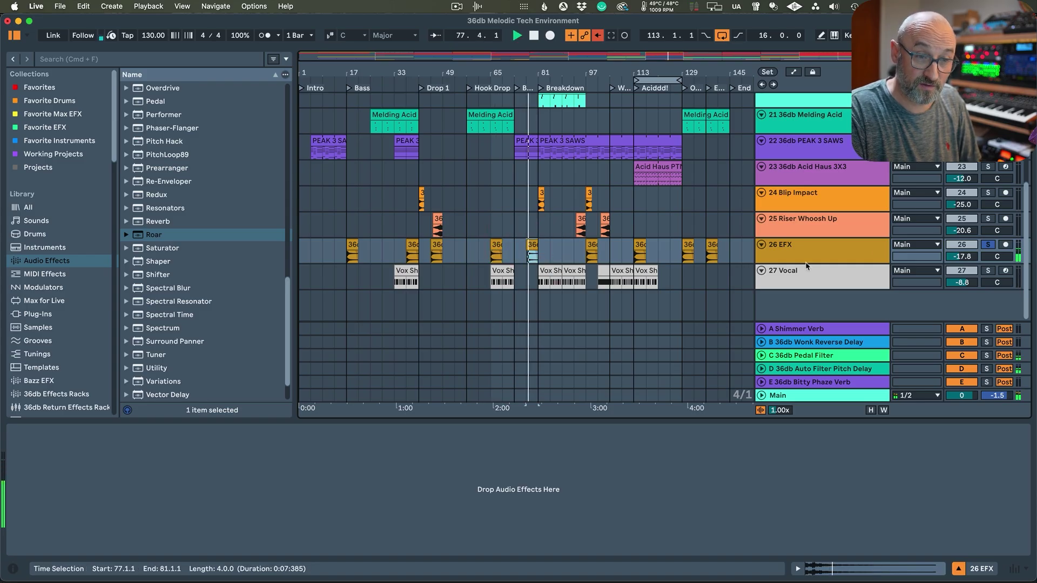
# - Enlarge the 26 EFX track to show its sends and audition X Treme, Batters and Venus on the 36db Auto Filter Pitch Delay return
pyautogui.moveTo(798, 263); pyautogui.dragTo(782, 297)
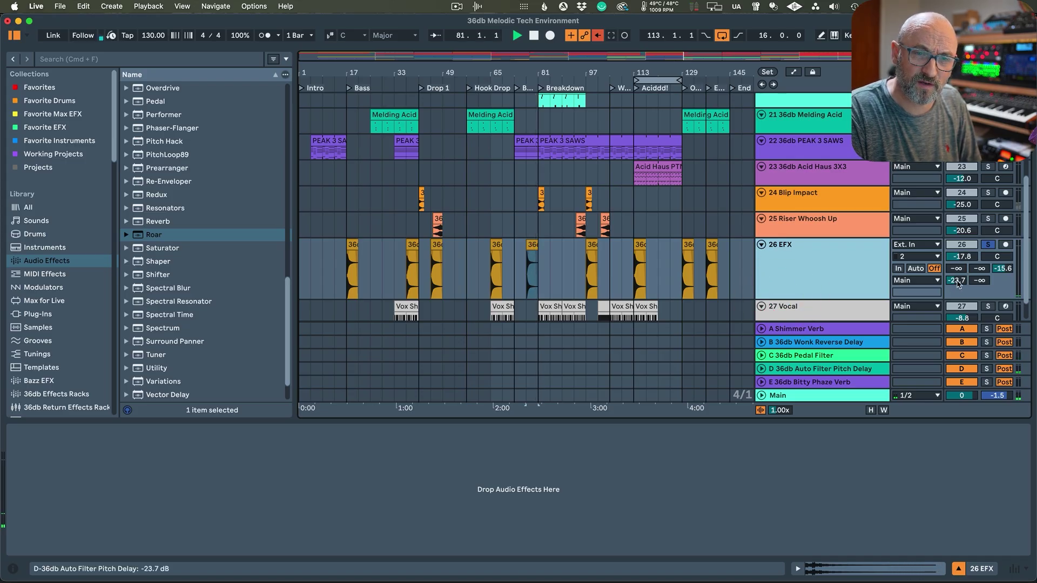
pyautogui.click(798, 374)
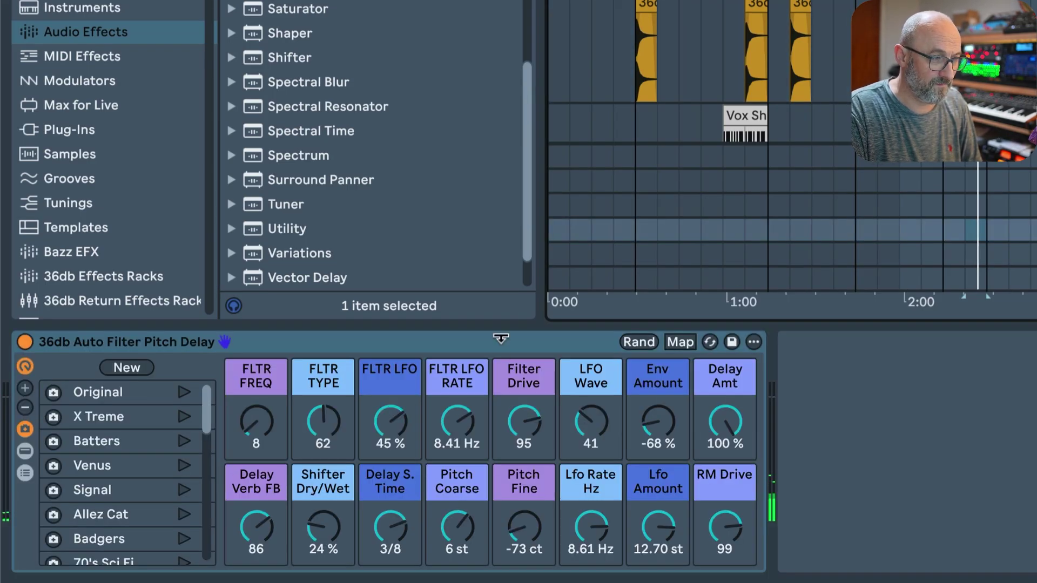
pyautogui.click(185, 416)
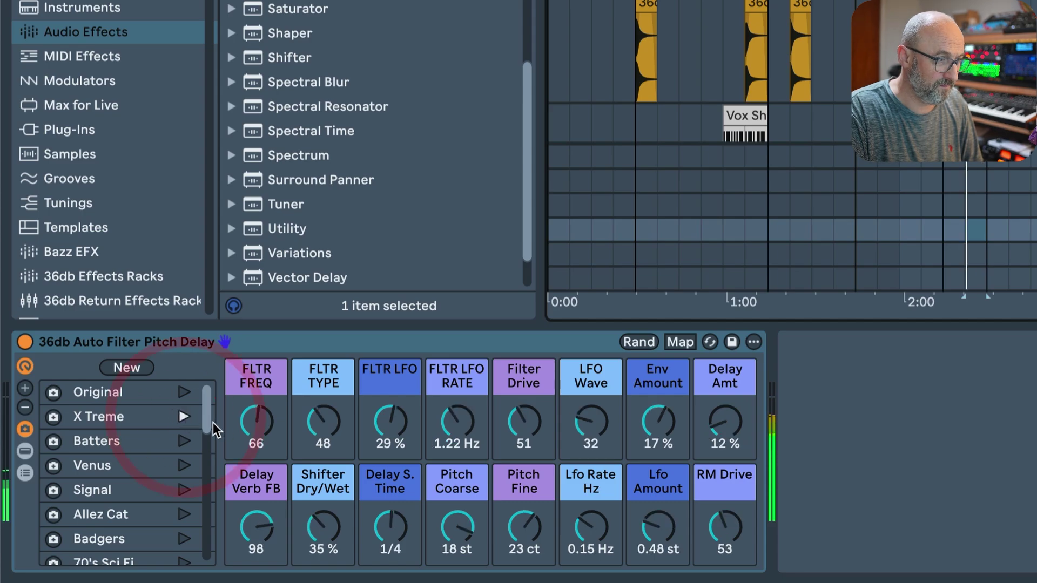
pyautogui.click(183, 442)
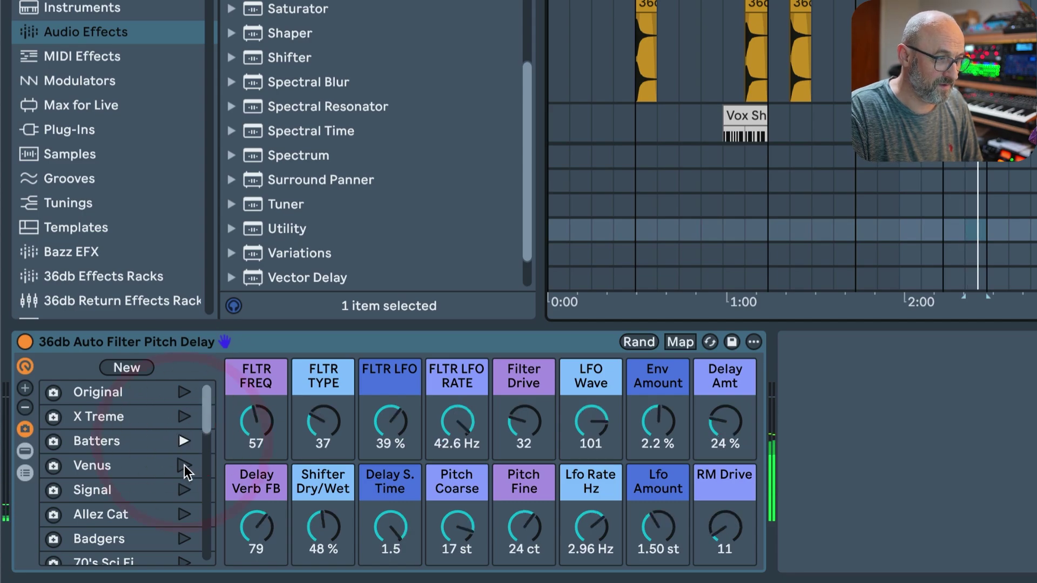
pyautogui.click(182, 465)
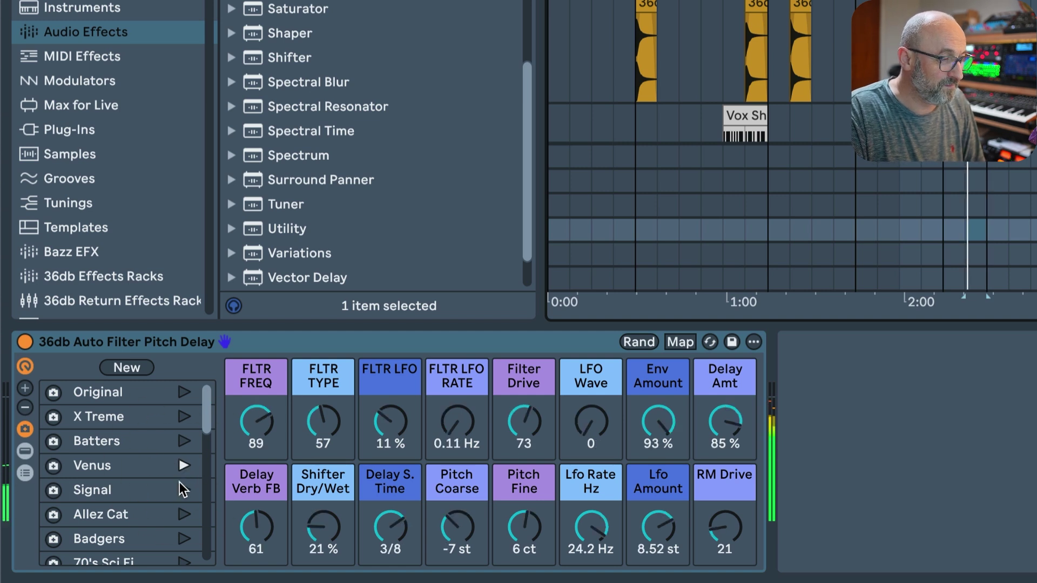
# - Audition the Signal, Allez Cat, Badgers and 70's Sci Fi variations of 36db Auto Filter Pitch Delay
pyautogui.click(184, 492)
pyautogui.scroll(-2, 186, 465)
pyautogui.click(184, 465)
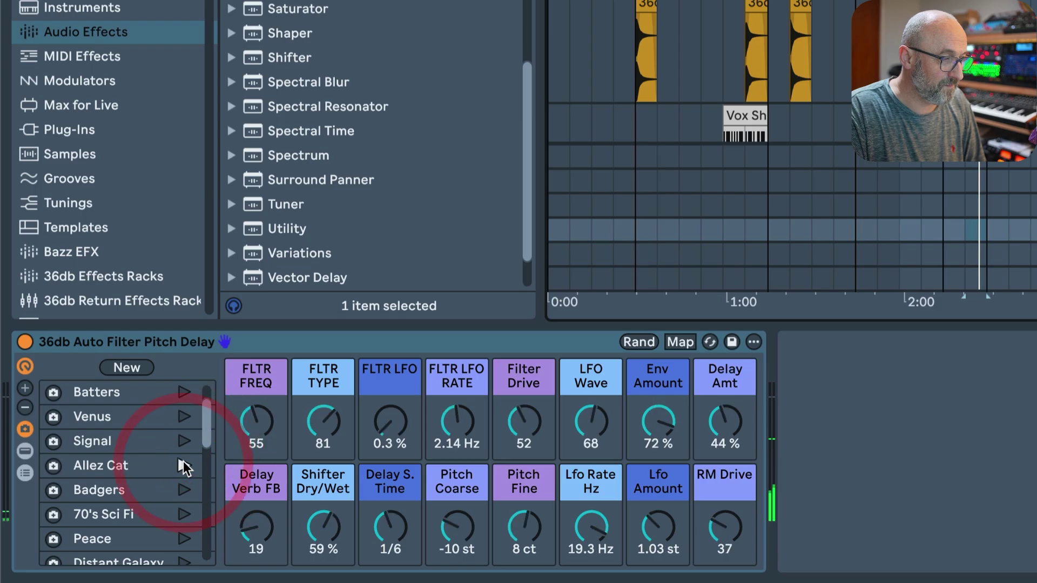
pyautogui.click(184, 490)
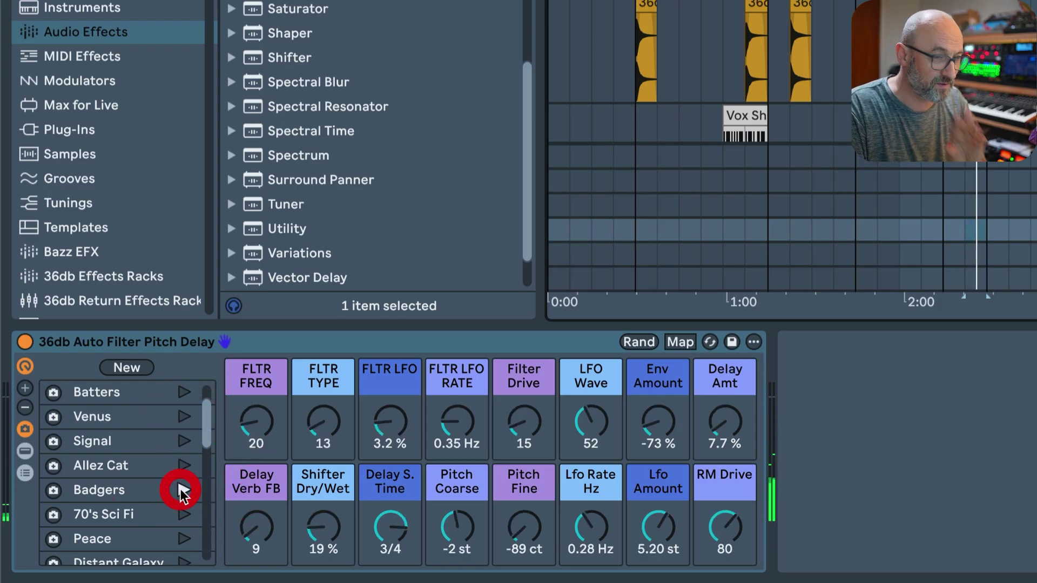
pyautogui.click(182, 515)
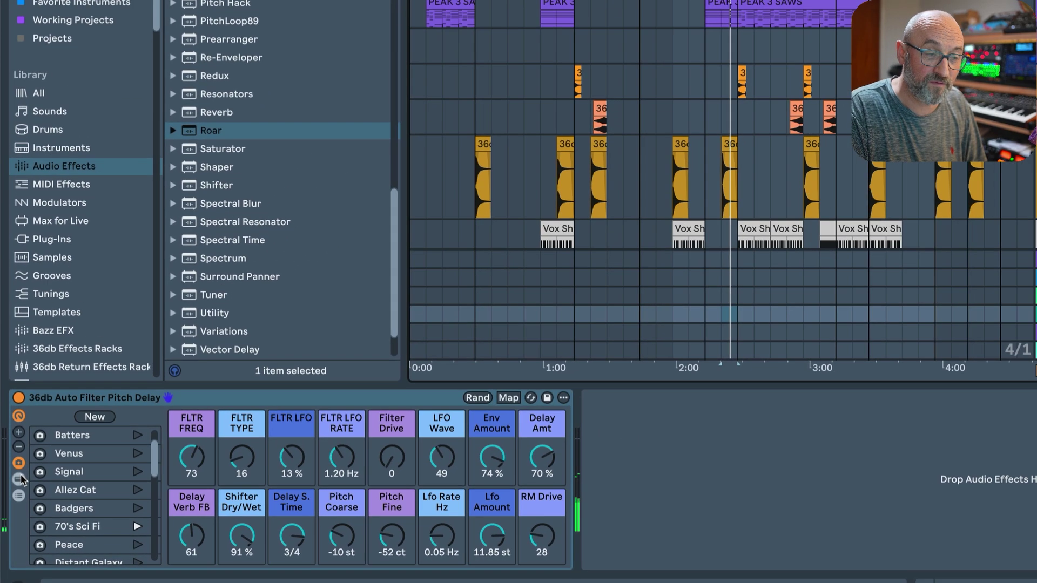
# - Show the devices inside 36db Auto Filter Pitch Delay and examine Auto Filter, H3000 Ghosts and Fake Dub Room
pyautogui.click(24, 451)
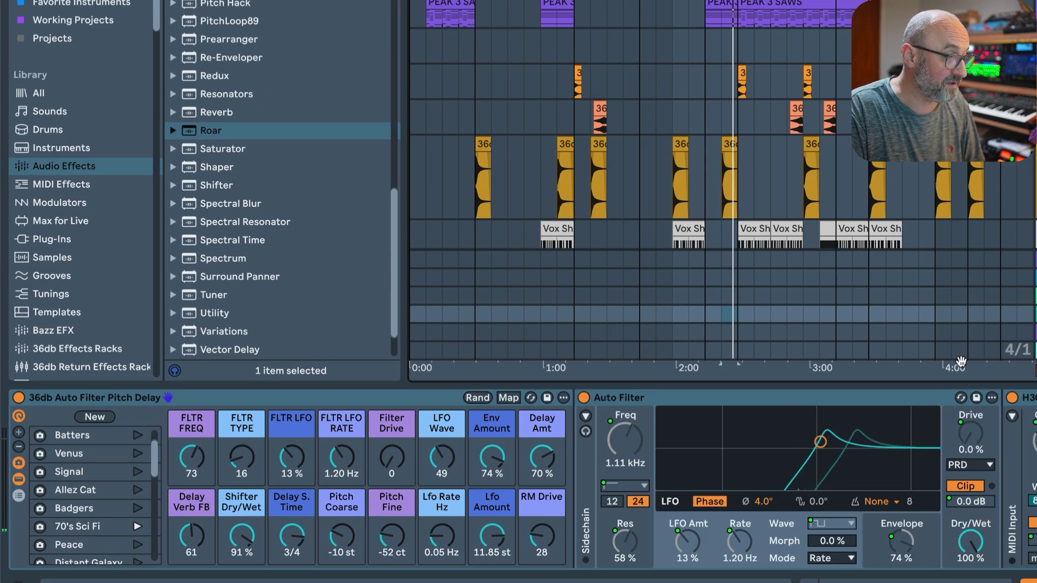
pyautogui.hscroll(10, 935, 391)
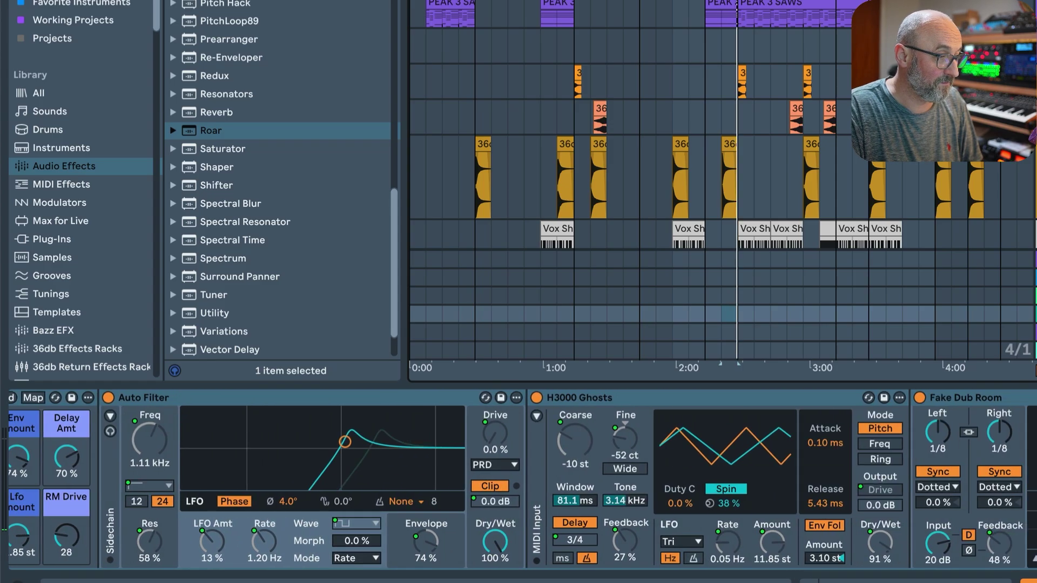
pyautogui.hscroll(1, 519, 481)
pyautogui.hscroll(3, 519, 480)
pyautogui.hscroll(5, 518, 480)
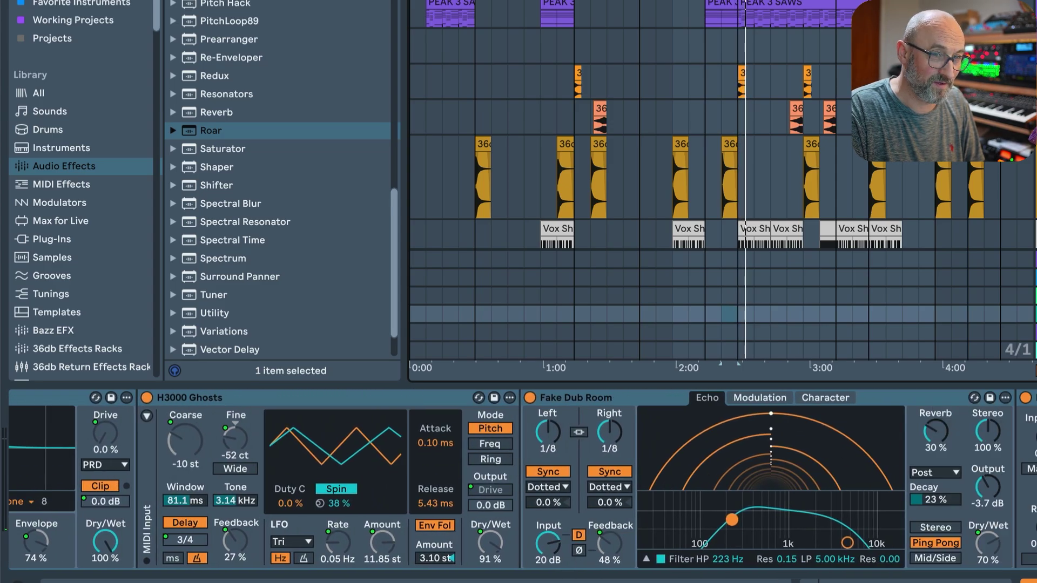
pyautogui.hscroll(-18, 290, 481)
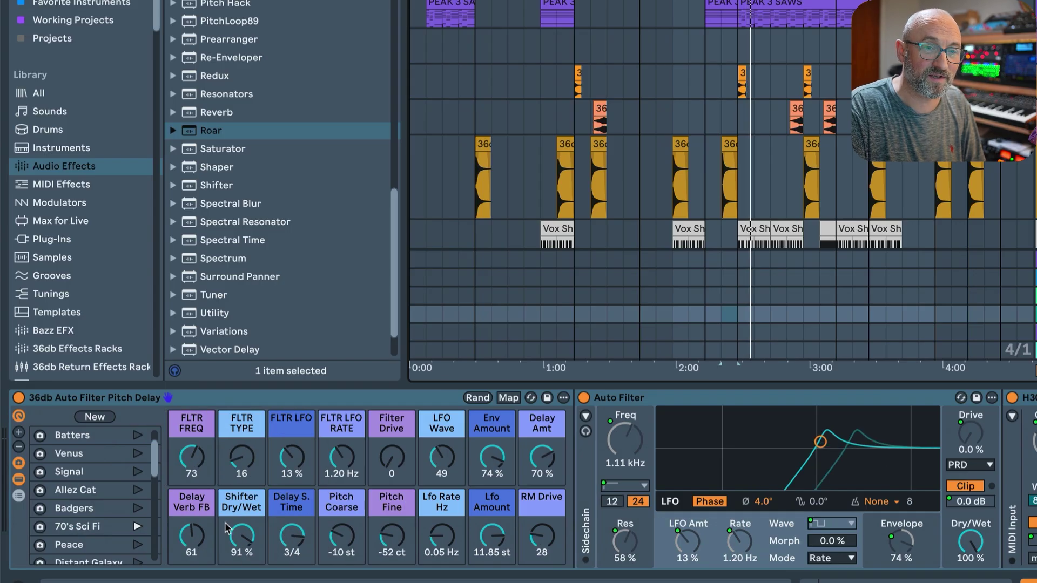
# - Recall the Peace variation of 36db Auto Filter Pitch Delay and hide the rack's devices
pyautogui.click(138, 544)
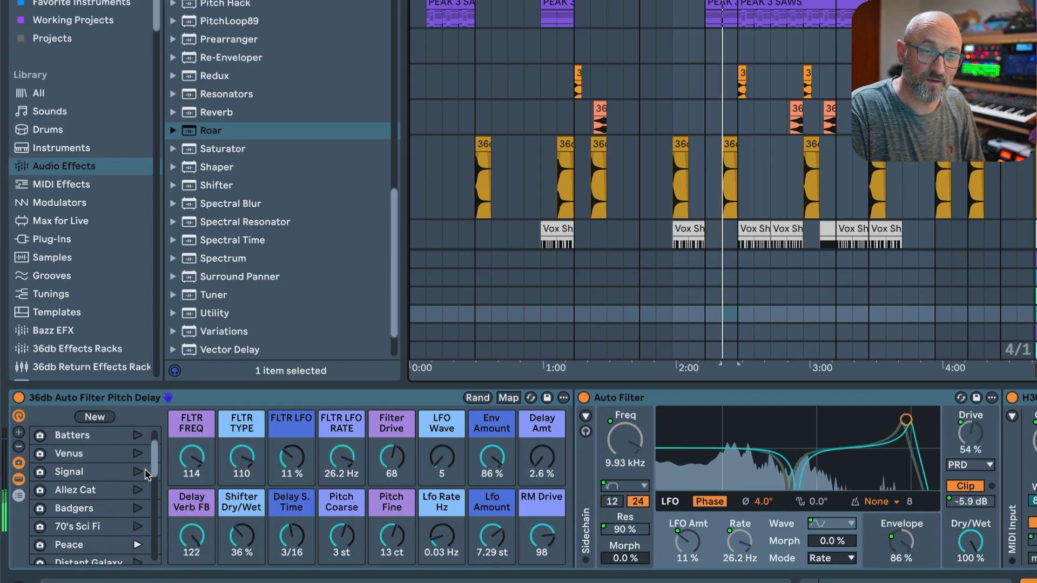
pyautogui.click(19, 479)
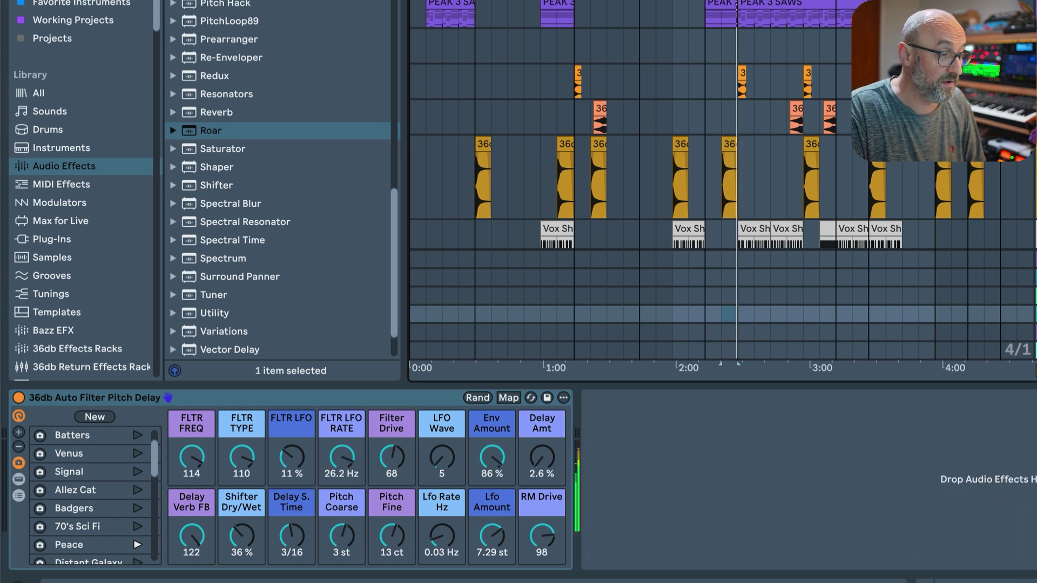
# - On the 36db Shimmer Verb EQ return, set Low Shelf to 29, Low Freq to 309 Hz and Low Gain to -3.5 dB
pyautogui.click(729, 259)
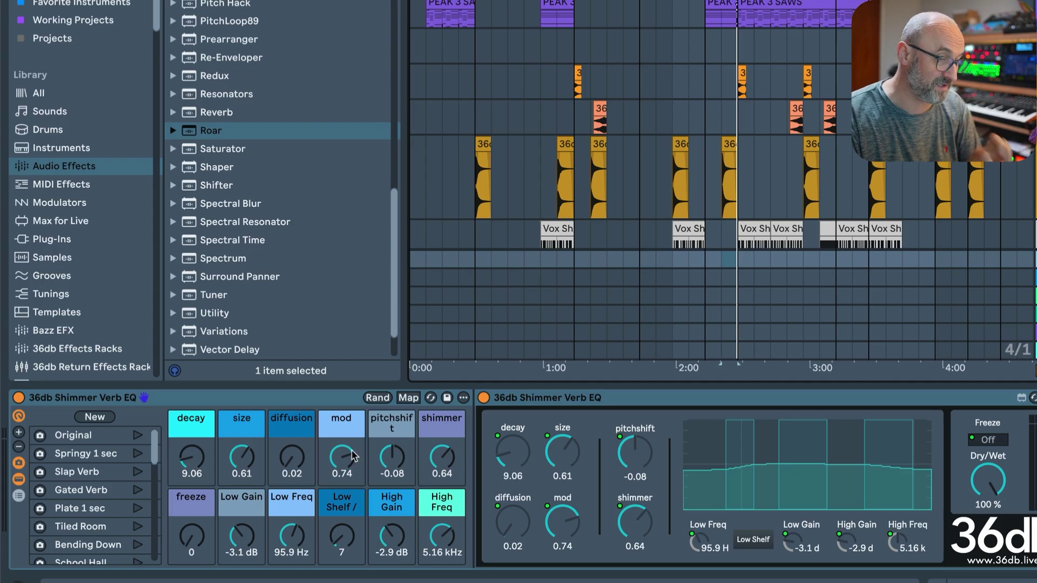
pyautogui.moveTo(338, 542); pyautogui.dragTo(338, 518)
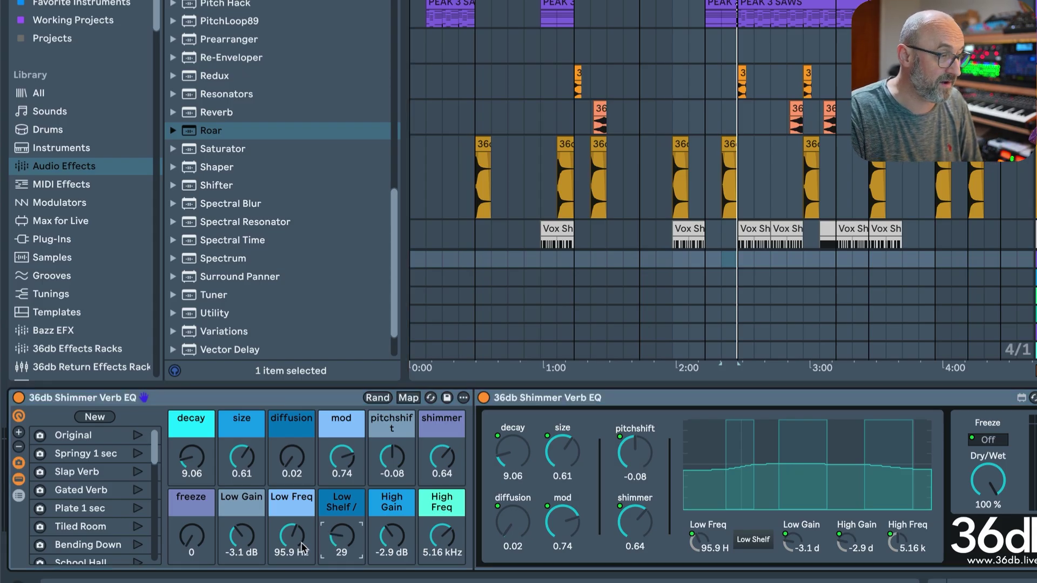
pyautogui.moveTo(236, 538); pyautogui.dragTo(236, 551)
pyautogui.moveTo(312, 530); pyautogui.dragTo(312, 509)
pyautogui.moveTo(242, 537)
pyautogui.mouseDown()
pyautogui.moveTo(241, 546)
pyautogui.moveTo(241, 531)
pyautogui.mouseUp()
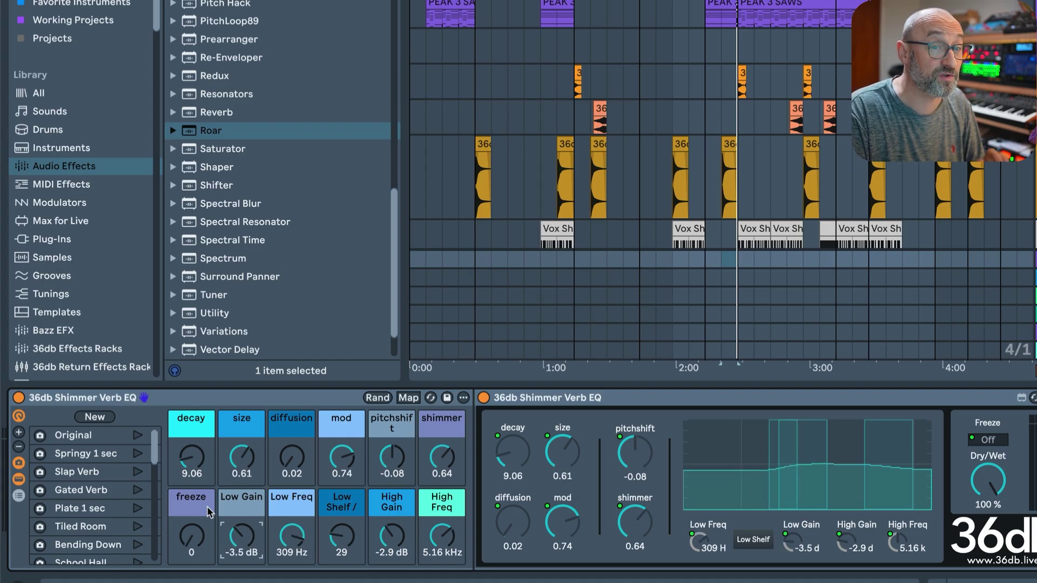
# - Step through the Shimmer Verb EQ variations Original, Springy 1 sec, Slap Verb, Gated Verb, Plate 1 sec, Tiled Room and Bending Down, and browse the remaining ones
pyautogui.click(137, 454)
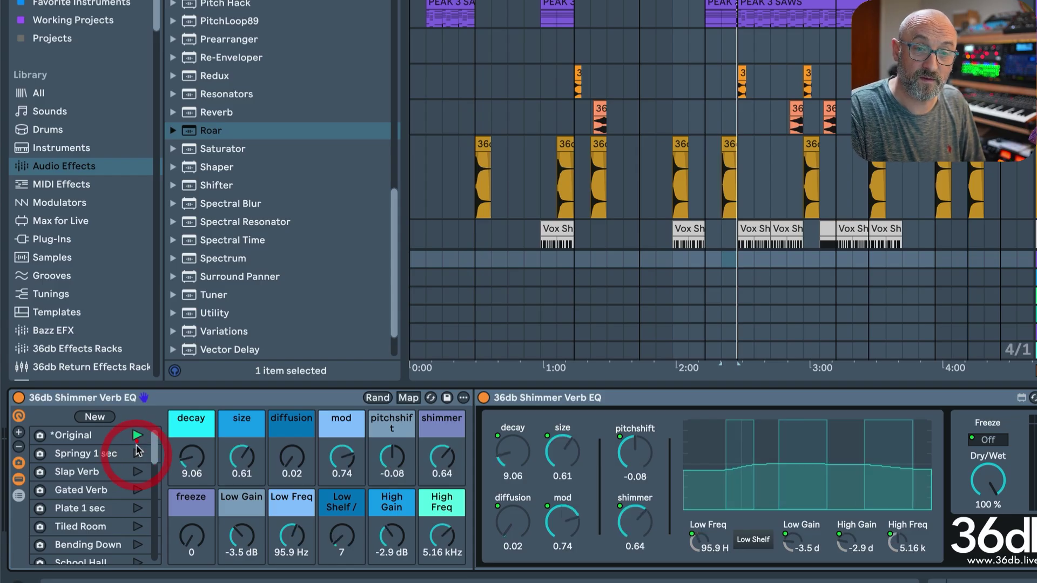
pyautogui.click(138, 471)
pyautogui.click(138, 490)
pyautogui.click(138, 508)
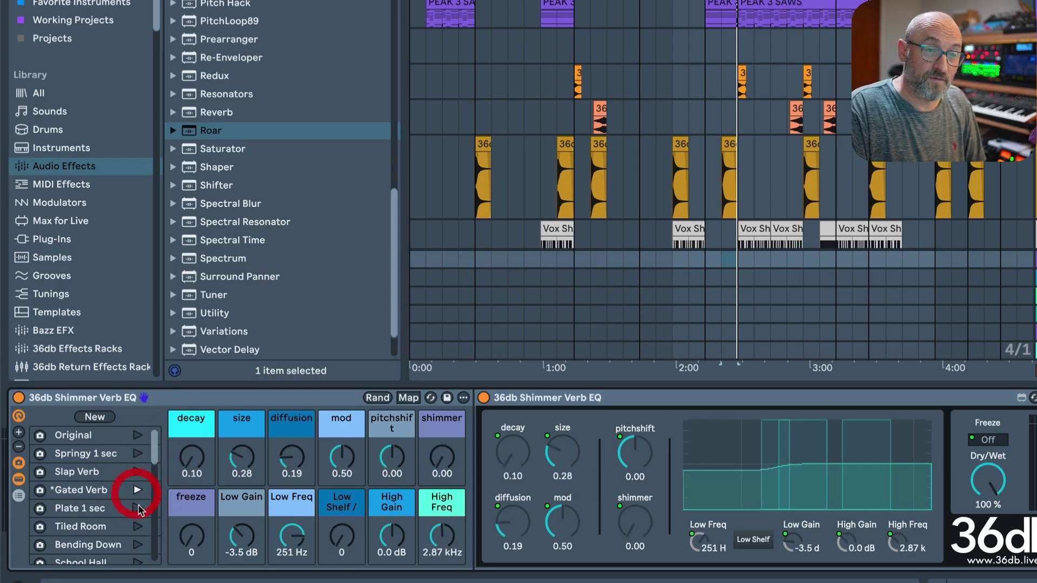
pyautogui.click(138, 527)
pyautogui.click(138, 545)
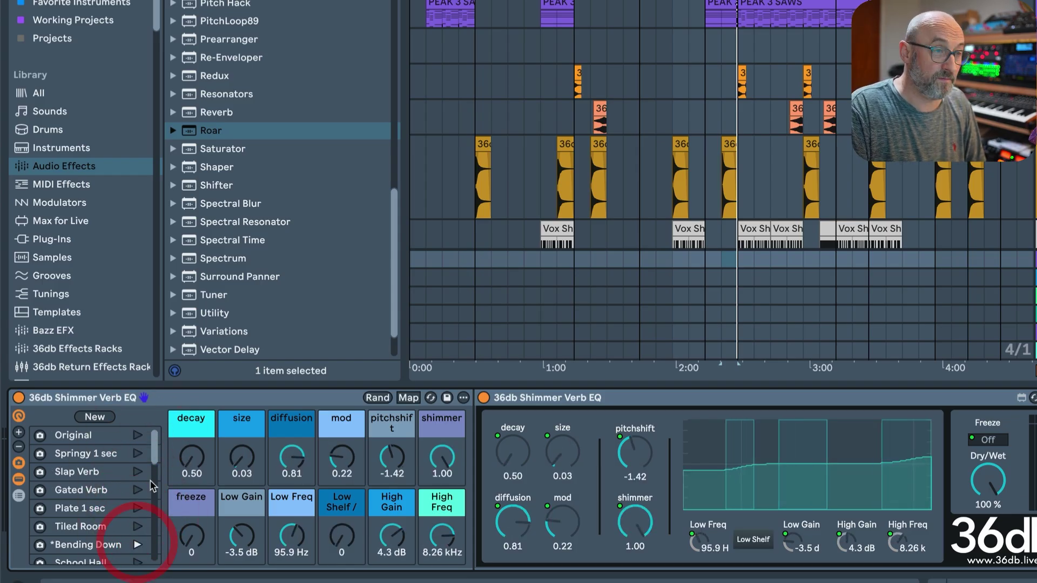
pyautogui.moveTo(154, 463); pyautogui.dragTo(156, 472)
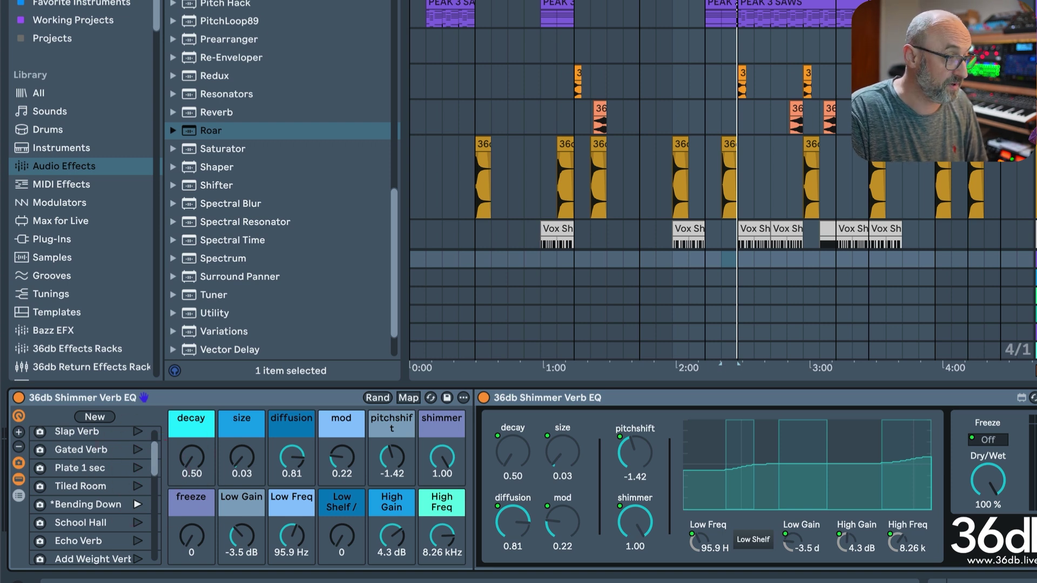
# - Open the 36db Wonk Reverse Delay return rack and audition its Pitch X, Ont Shock and Make Wobble variations
pyautogui.click(595, 277)
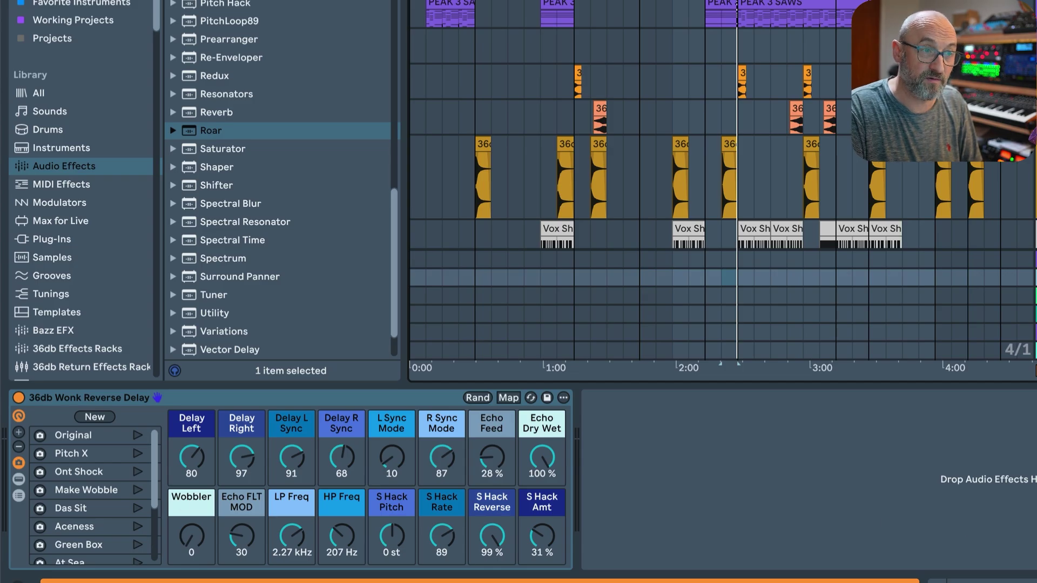
pyautogui.click(16, 479)
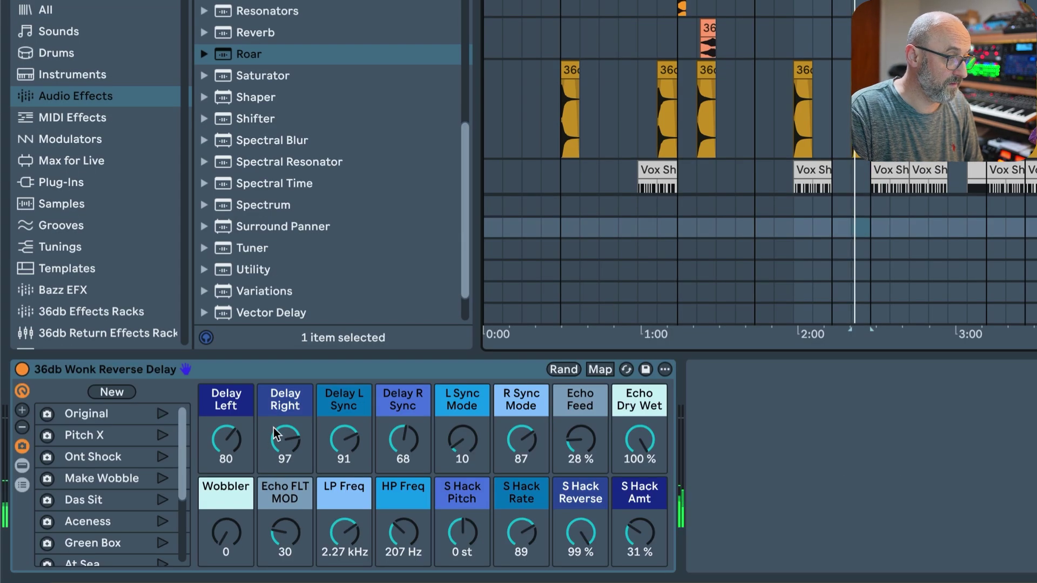
pyautogui.click(162, 435)
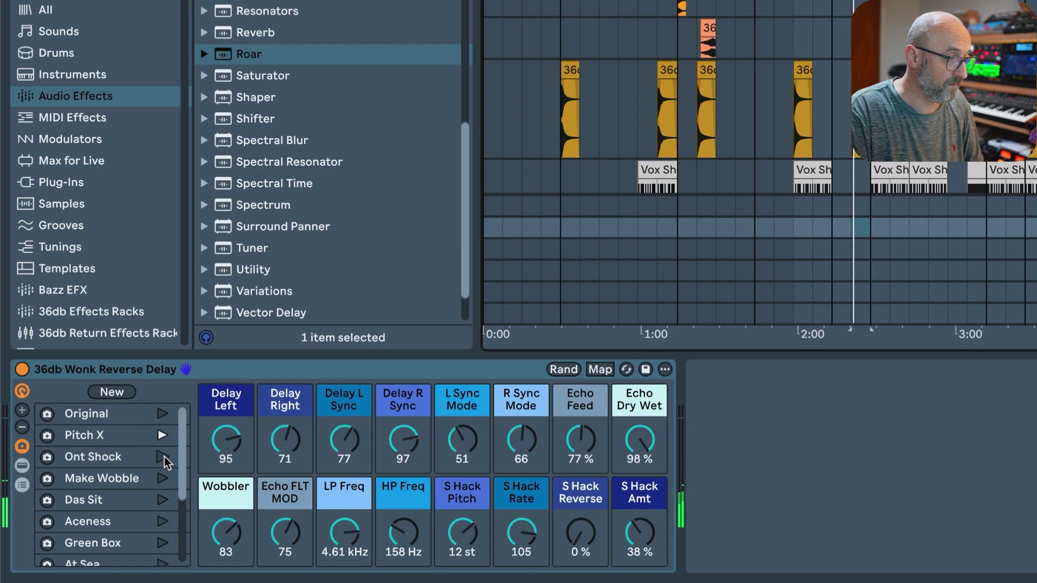
pyautogui.click(161, 457)
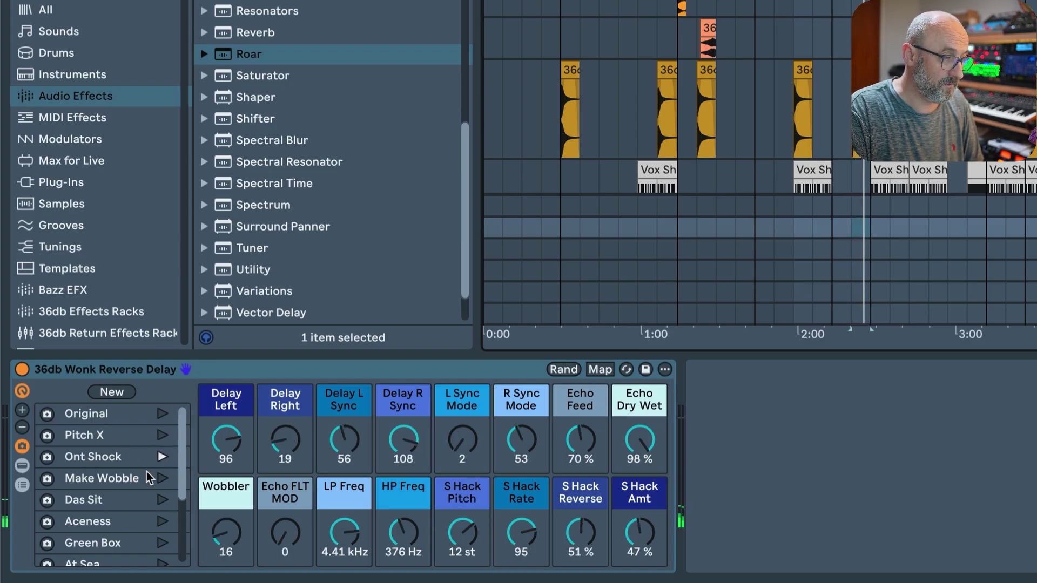
pyautogui.click(162, 478)
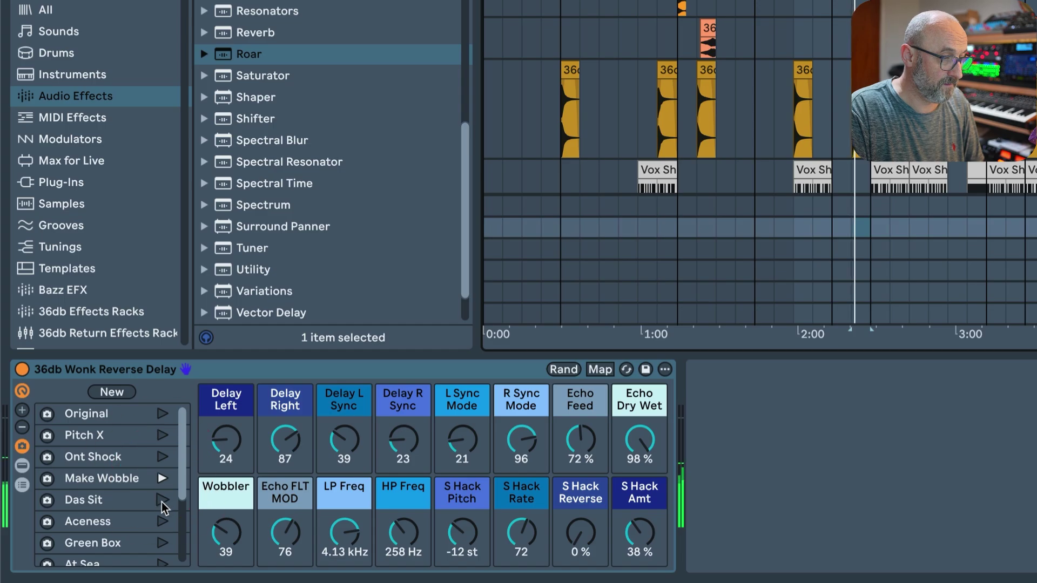
# - Audition the Das Sit, Aceness and Green Box variations of 36db Wonk Reverse Delay, and recall its Original variation
pyautogui.click(161, 501)
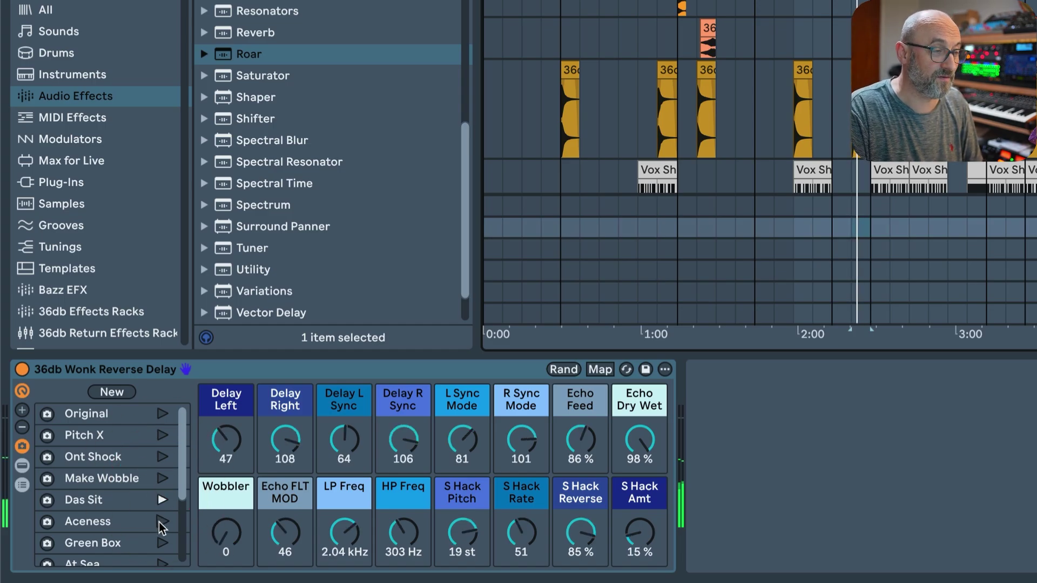
pyautogui.click(159, 522)
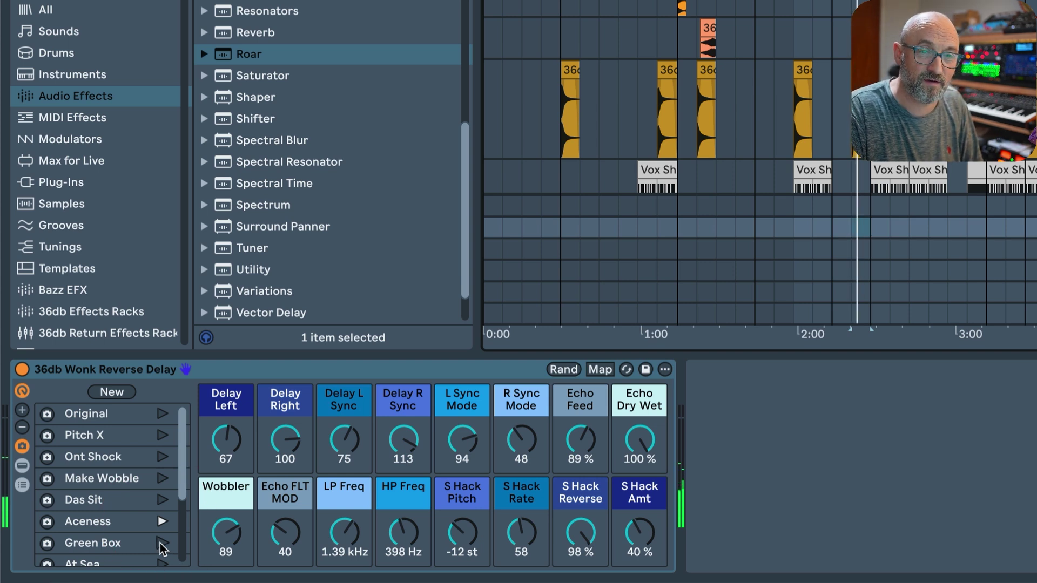
pyautogui.click(160, 544)
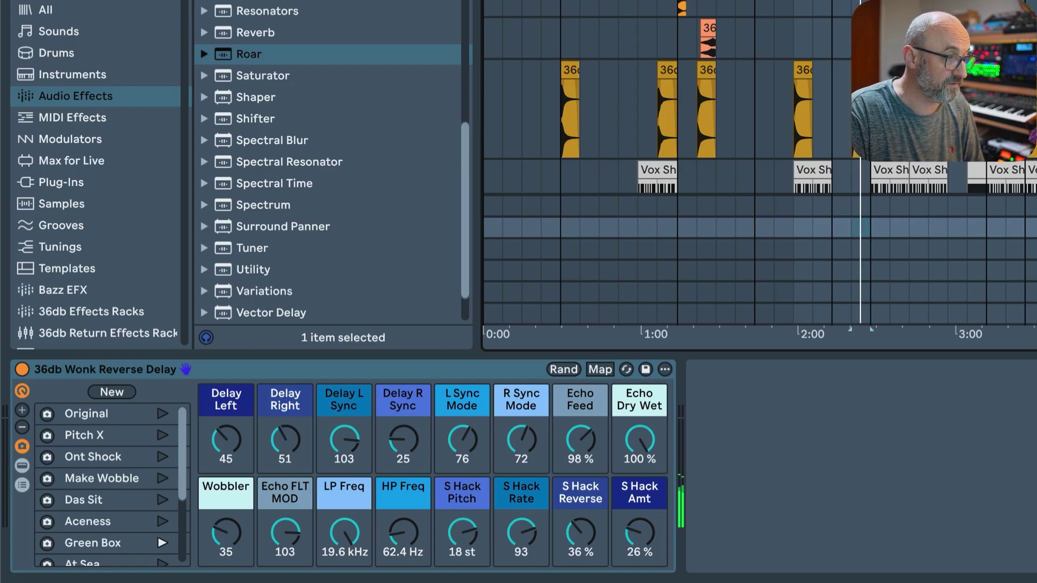
pyautogui.click(162, 414)
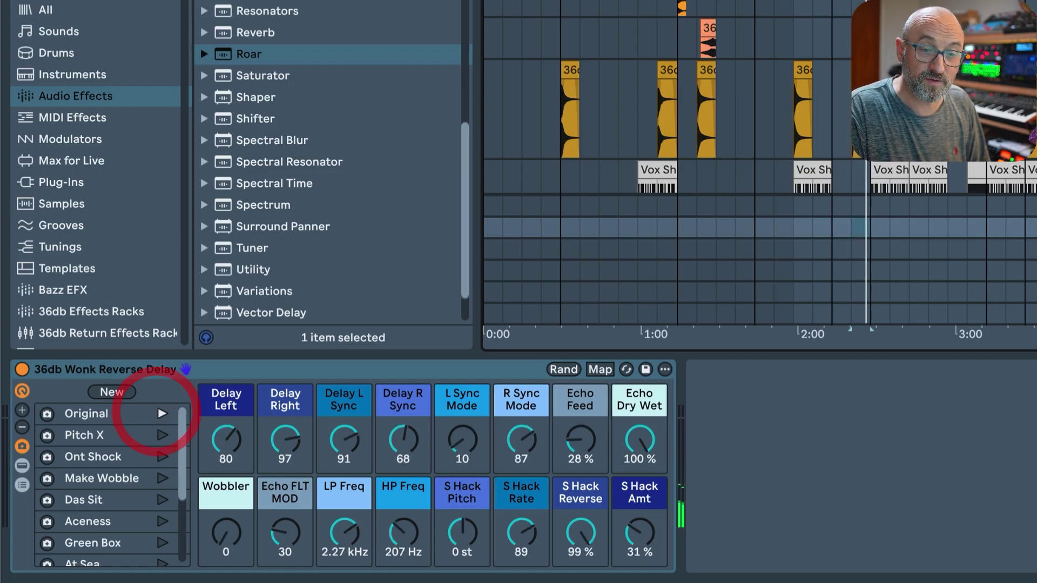
# - Open the 36db Pedal Filter return rack, show its devices and examine the Auto Filter and Dub Syndicate echo
pyautogui.press('Down')
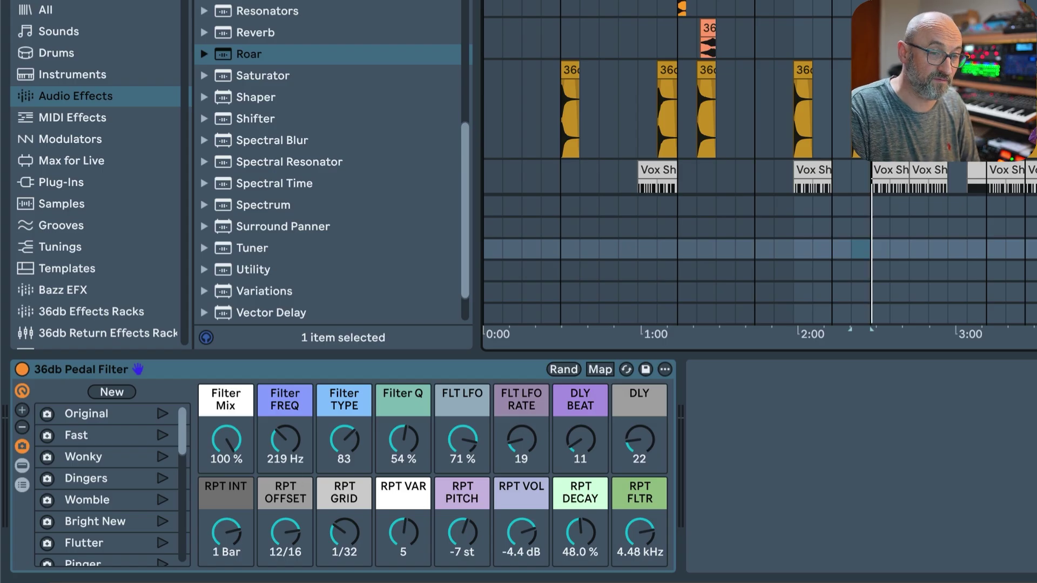
pyautogui.click(610, 108)
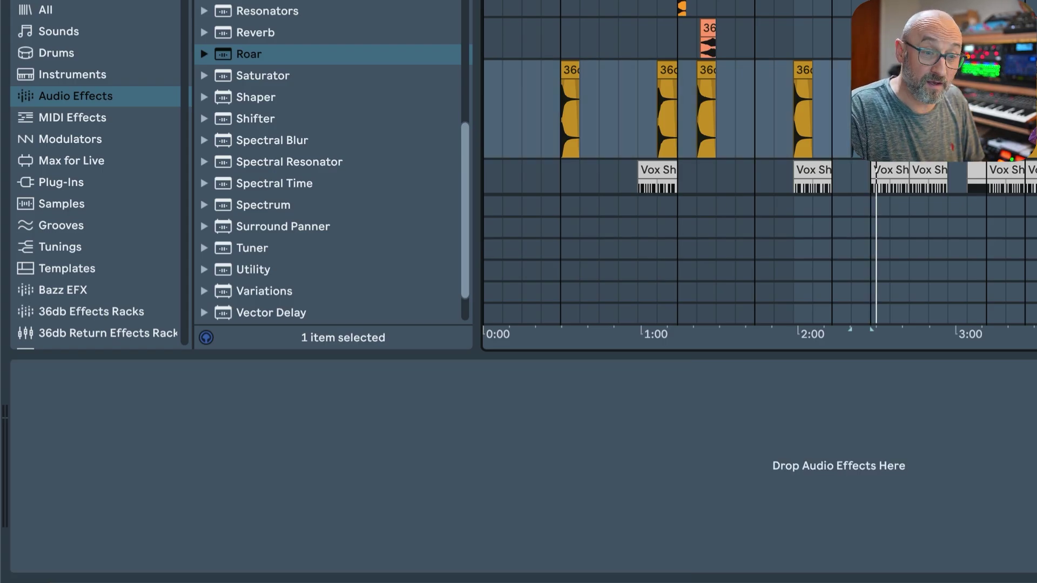
pyautogui.click(861, 250)
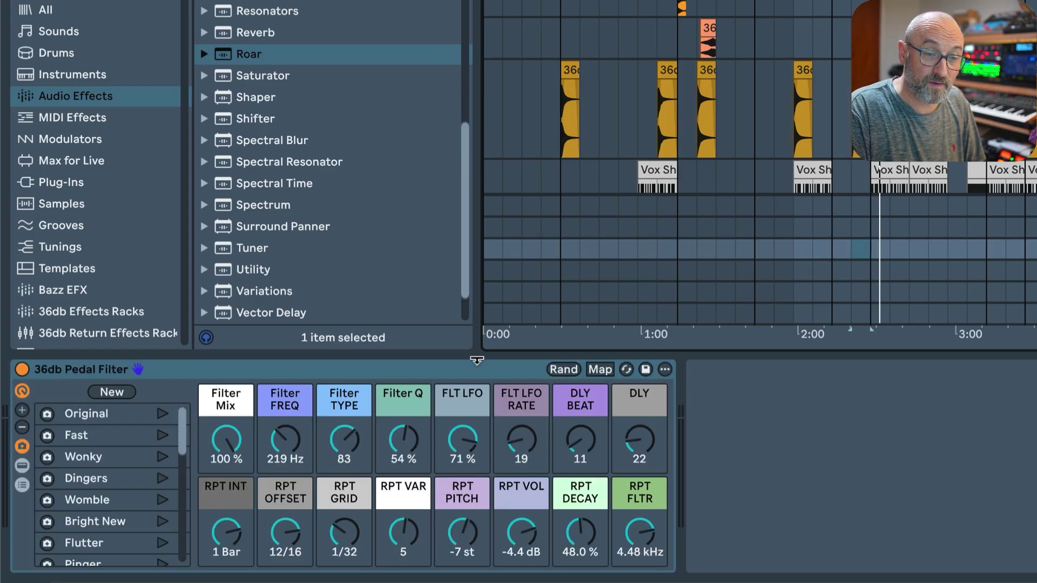
pyautogui.click(21, 464)
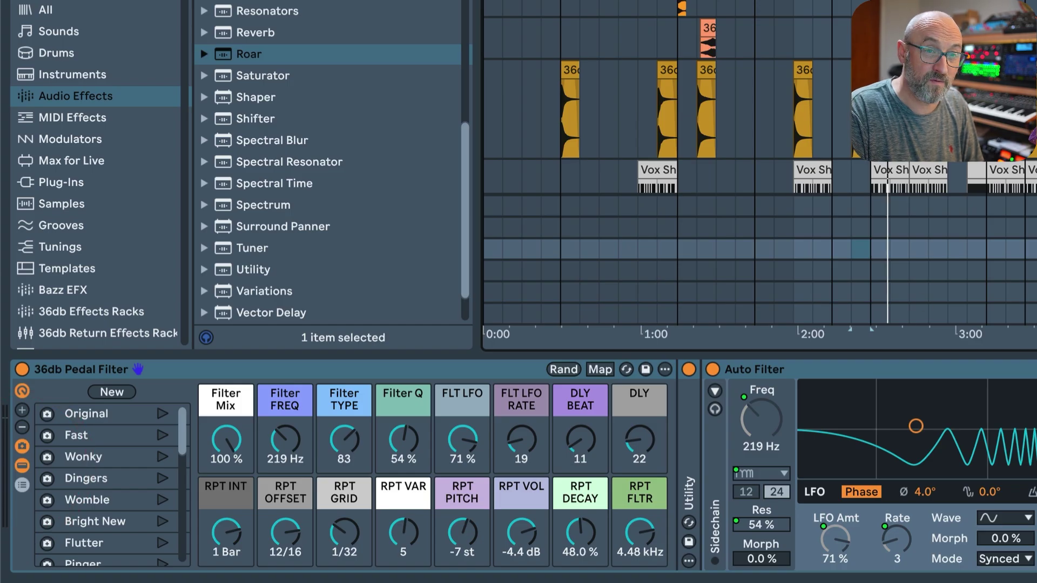
pyautogui.hscroll(10, 523, 465)
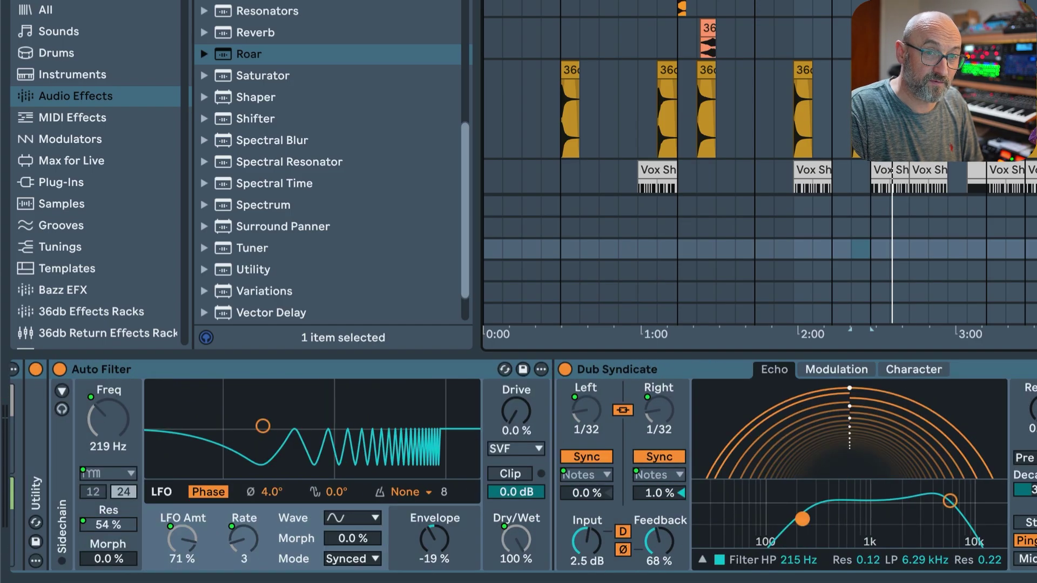
pyautogui.hscroll(-5, 524, 465)
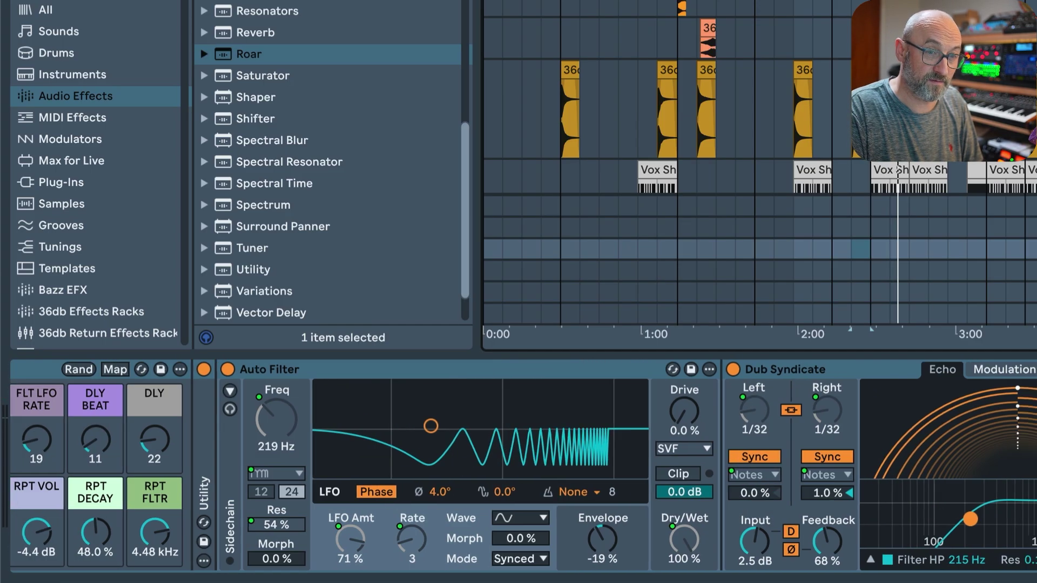
pyautogui.hscroll(5, 523, 466)
pyautogui.hscroll(-10, 524, 465)
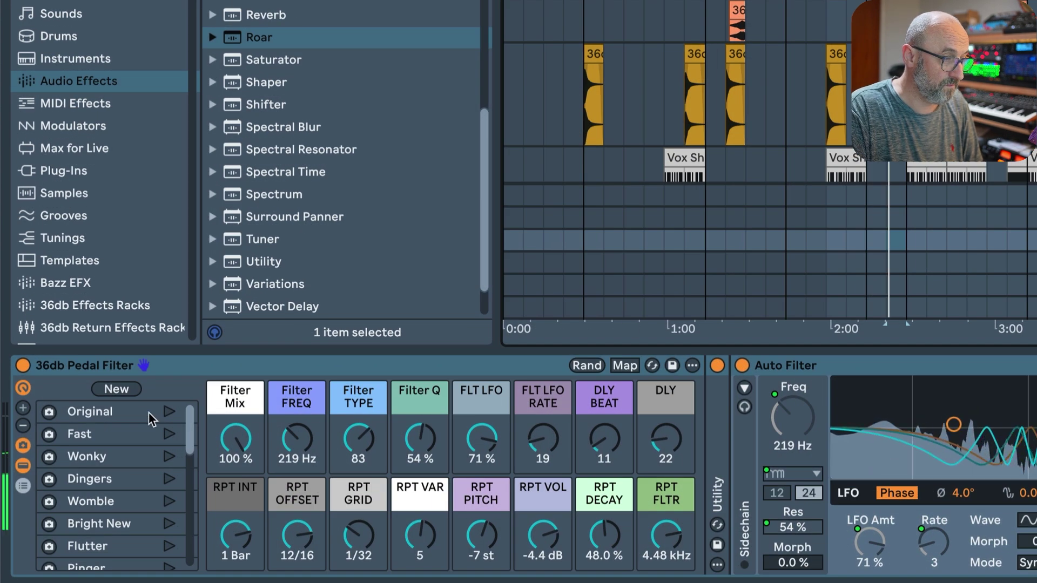
# - Audition the Fast, Wonky, Dingers, Womble and Bright New variations of the 36db Pedal Filter rack
pyautogui.click(168, 435)
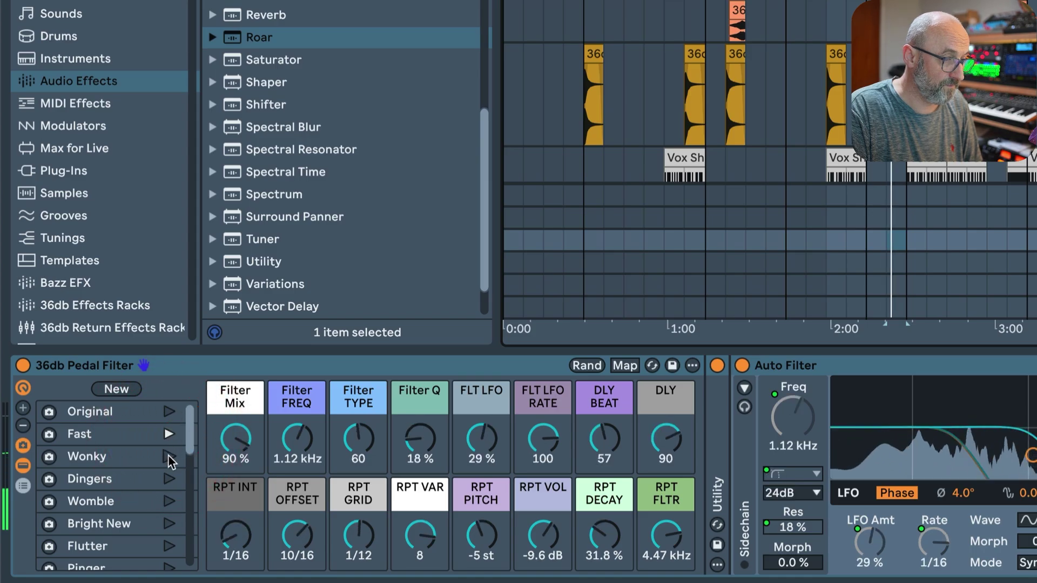
pyautogui.click(167, 456)
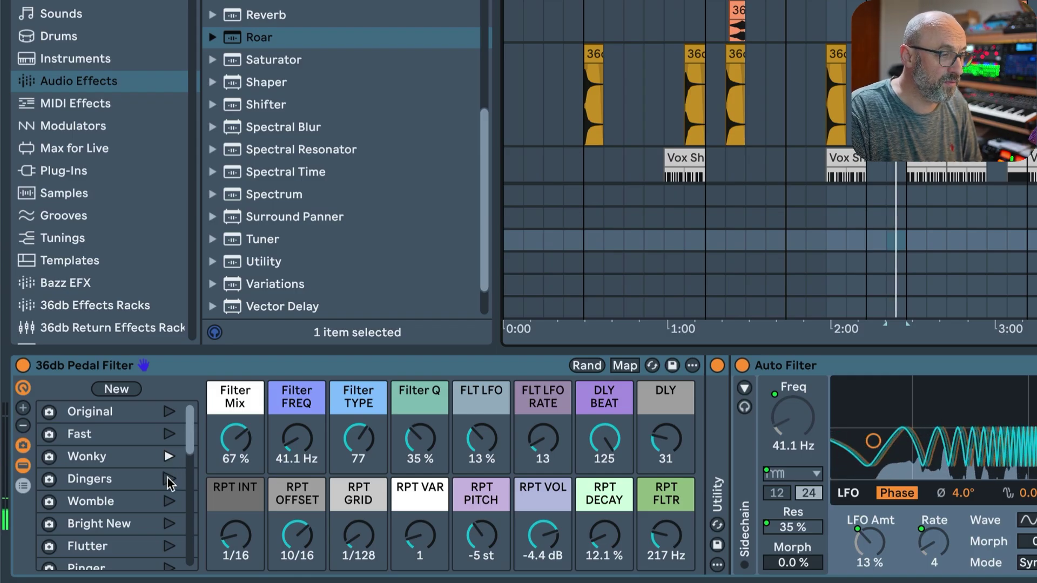
pyautogui.click(168, 480)
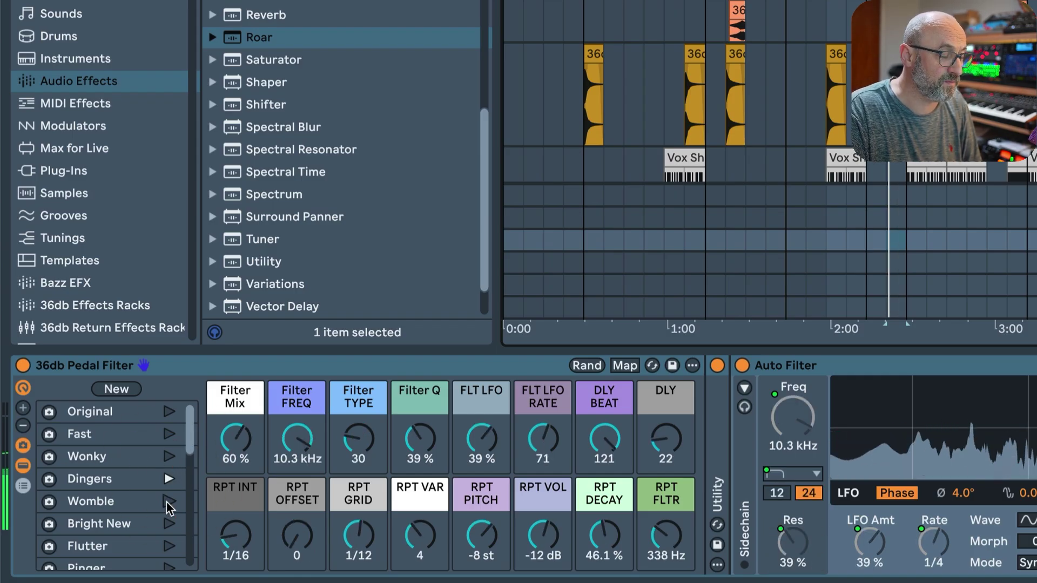
pyautogui.click(167, 502)
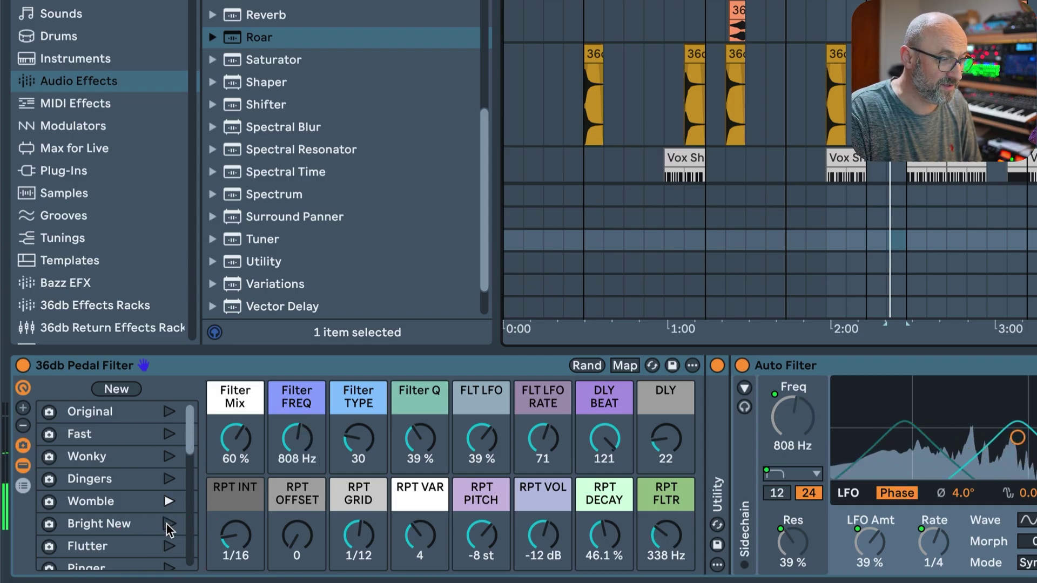
pyautogui.click(166, 524)
# - Continue through the Pedal Filter variations with Flutter, Pinger, Lazer and Niiiiice
pyautogui.moveTo(192, 452); pyautogui.dragTo(190, 472)
pyautogui.click(170, 479)
pyautogui.click(171, 482)
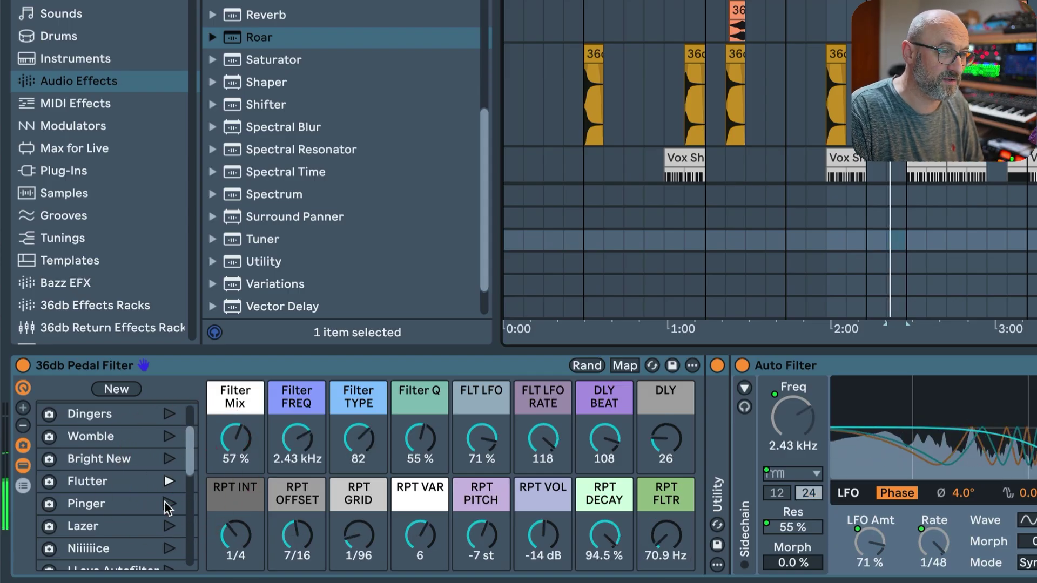
pyautogui.click(165, 504)
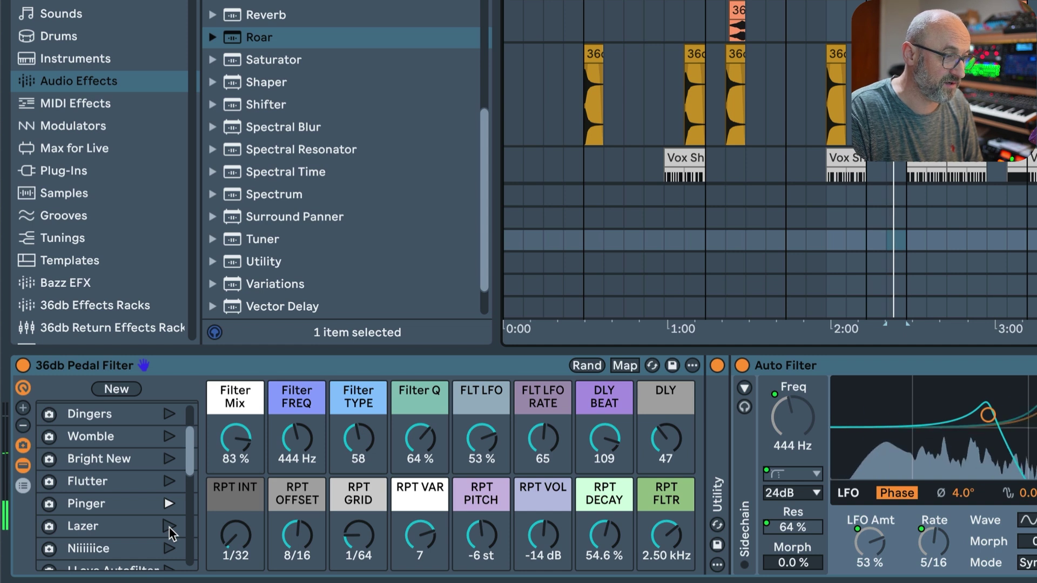
pyautogui.click(170, 528)
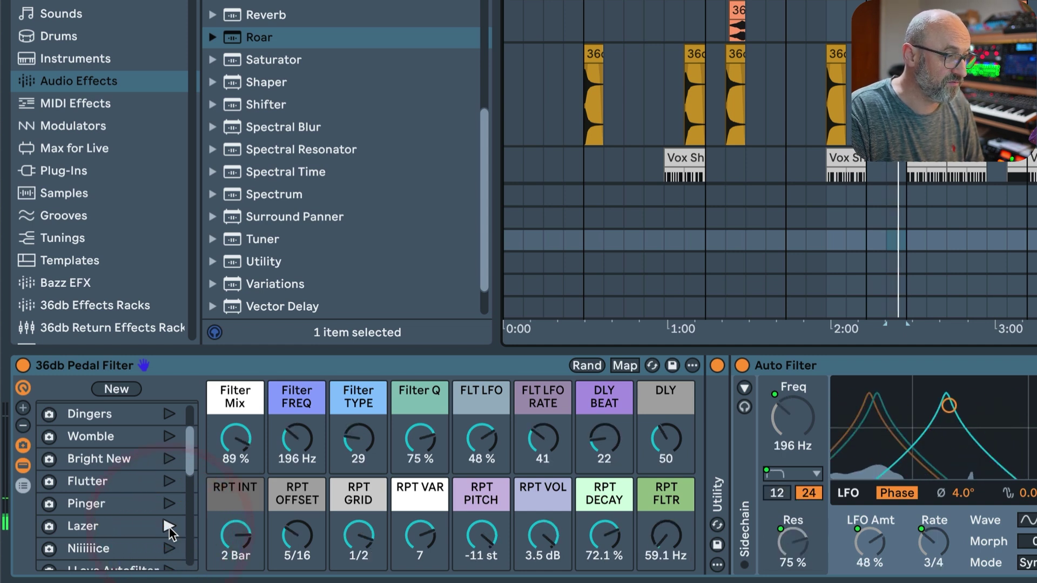
pyautogui.click(167, 549)
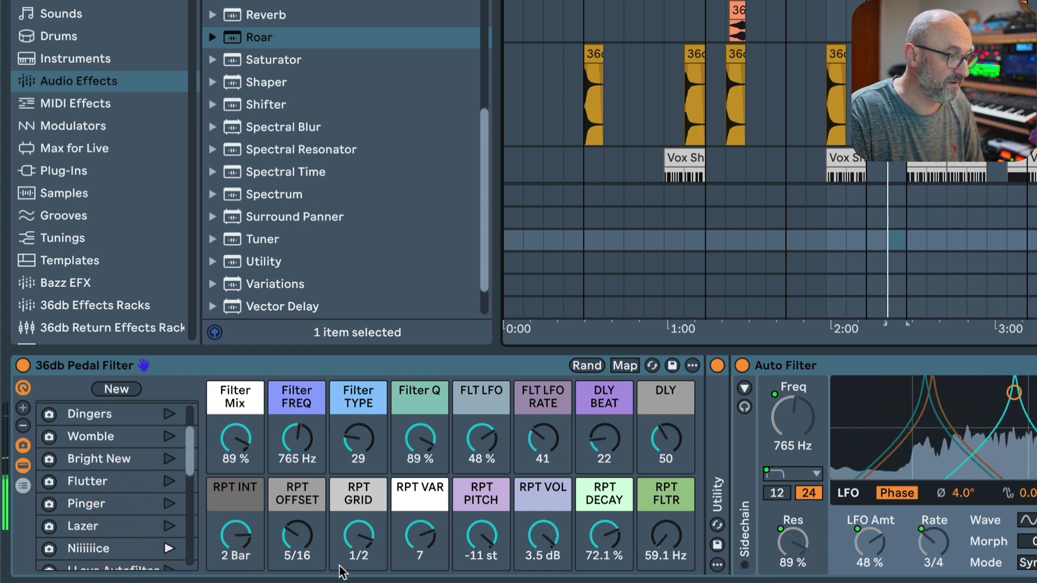
# - Audition the Pedal Filter variations I Love Autofilter and Sernew, recall Shimmer Me and stop playback
pyautogui.moveTo(190, 441); pyautogui.dragTo(187, 488)
pyautogui.click(168, 478)
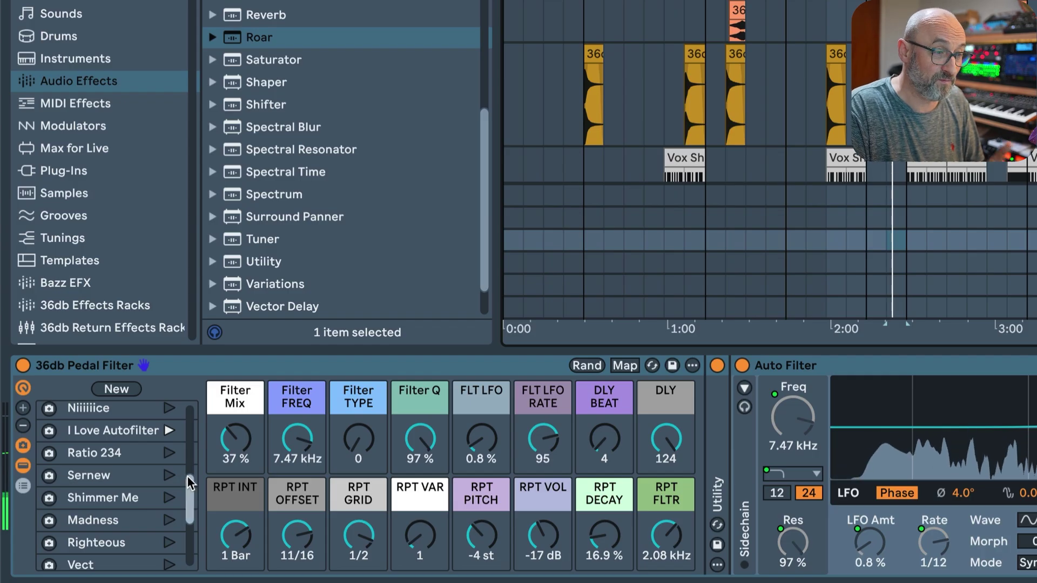
pyautogui.click(166, 475)
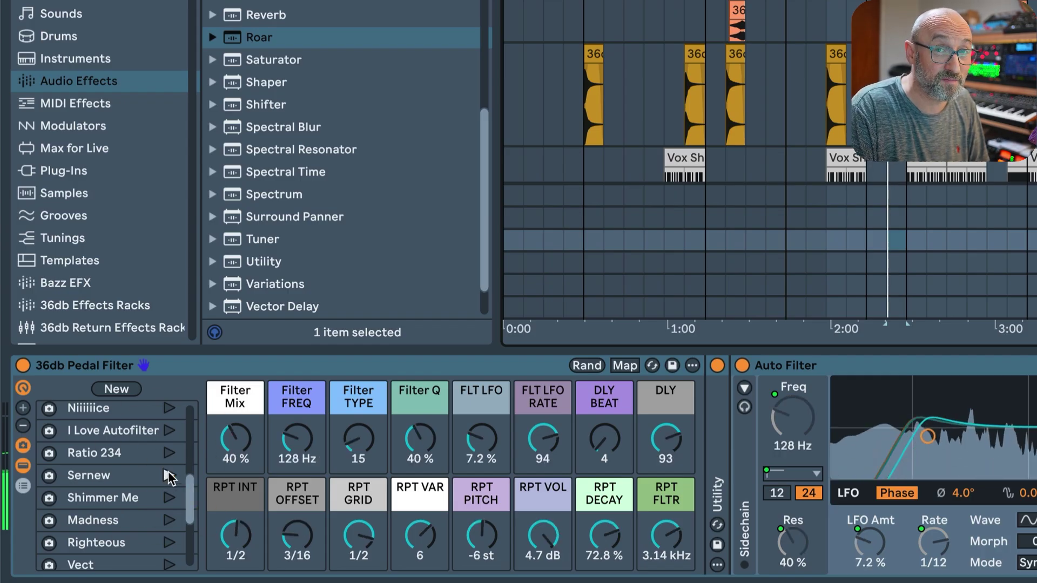
pyautogui.click(166, 498)
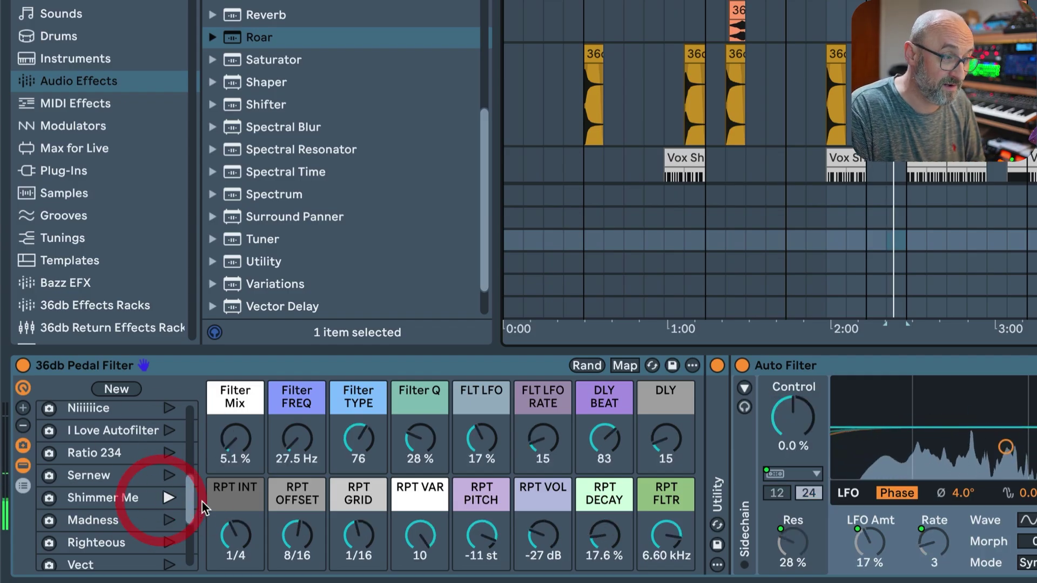
pyautogui.press('space')
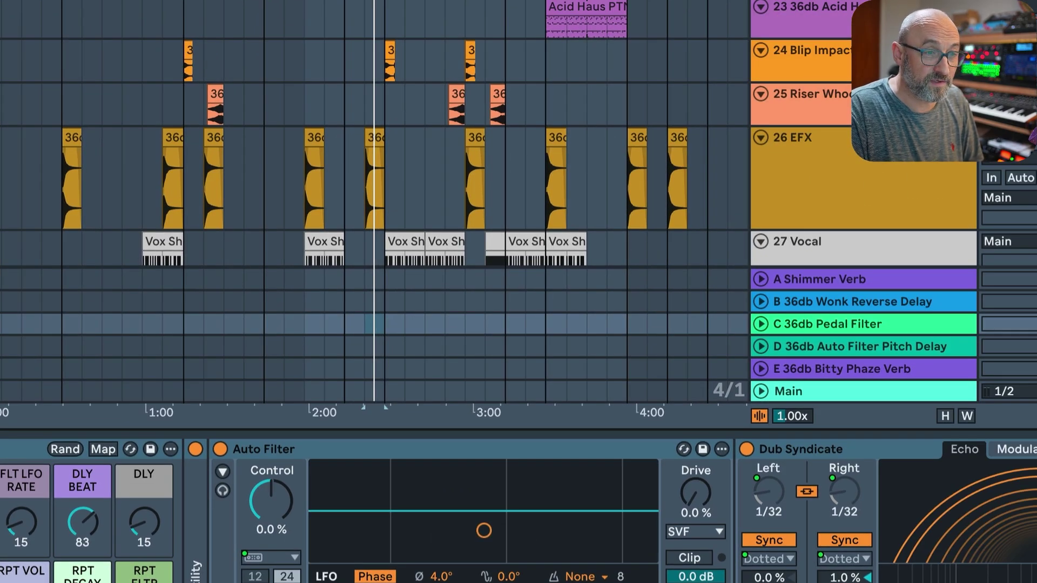
# - Audition the 27 Vocal track's Vox Shot clip with the chains of its 36db Vox Shot rack shown, and unsolo the track
pyautogui.click(819, 178)
pyautogui.scroll(-2, 518, 205)
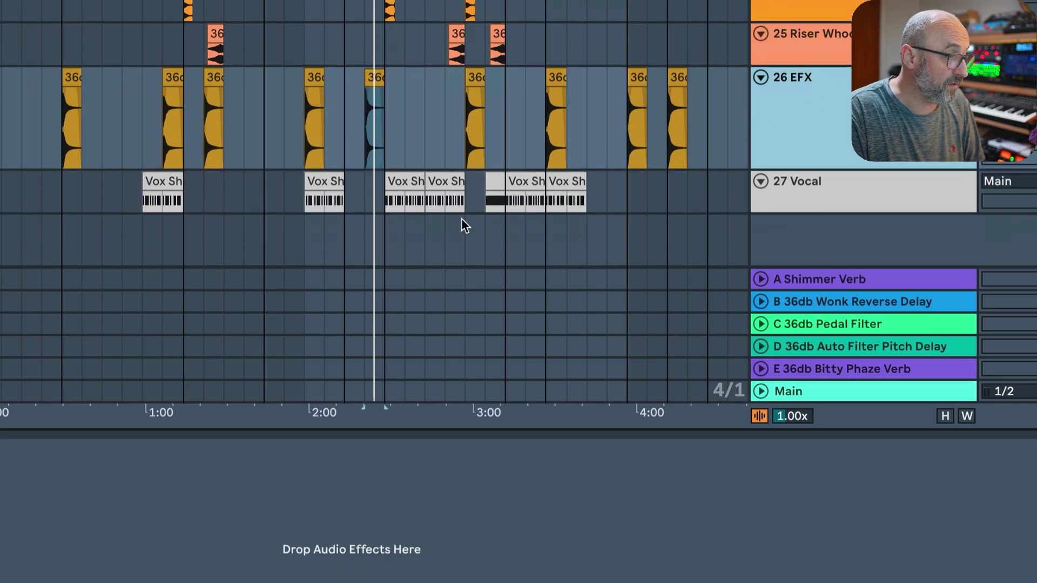
pyautogui.click(399, 182)
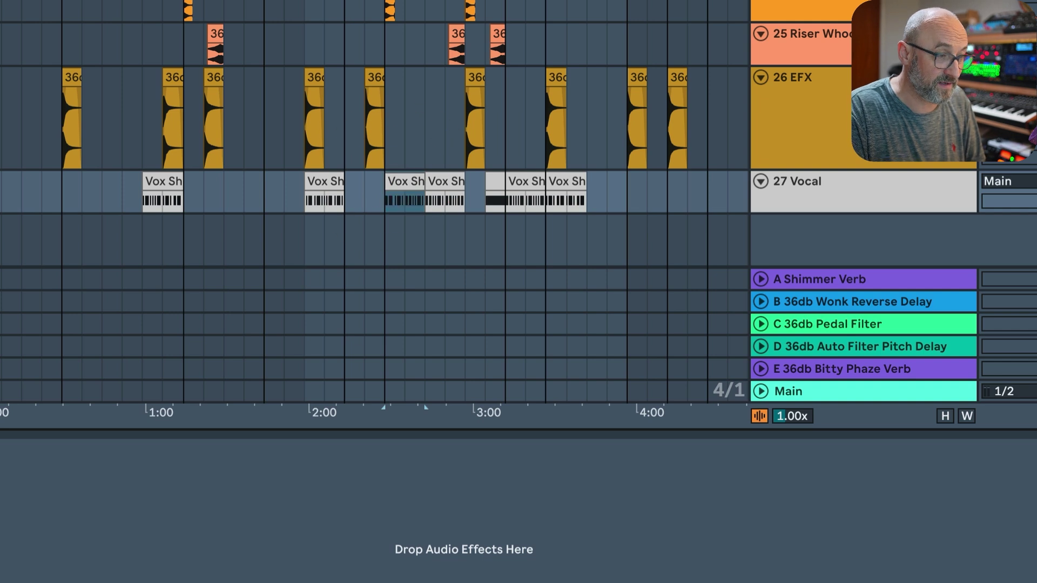
pyautogui.press('space')
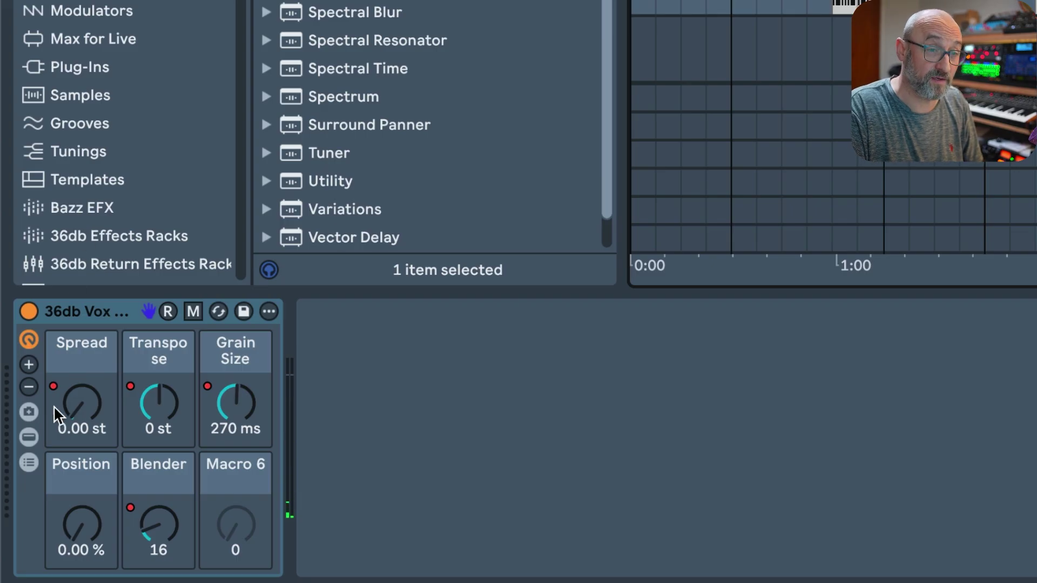
pyautogui.click(29, 463)
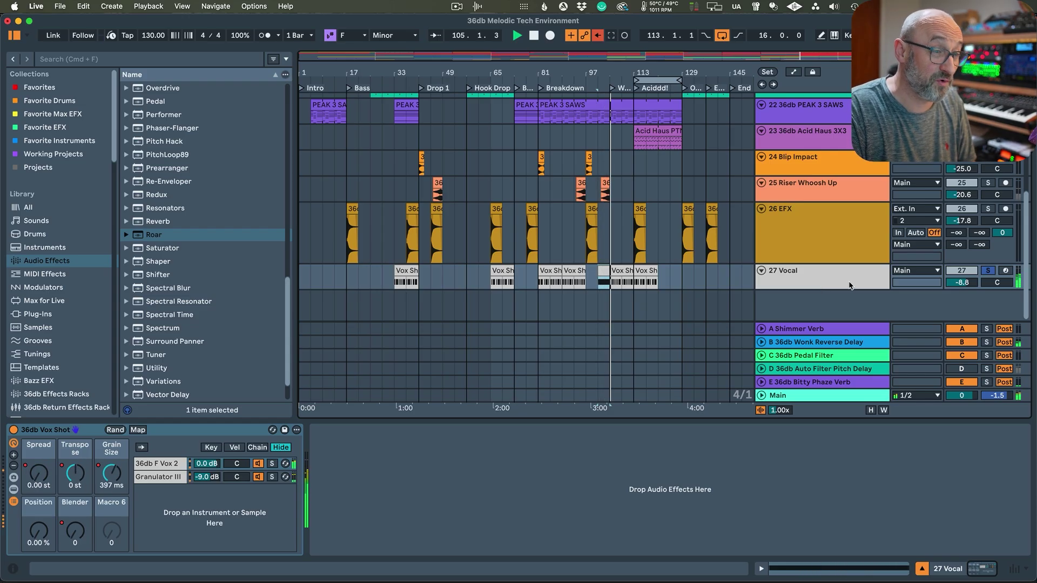
pyautogui.click(988, 271)
pyautogui.click(821, 282)
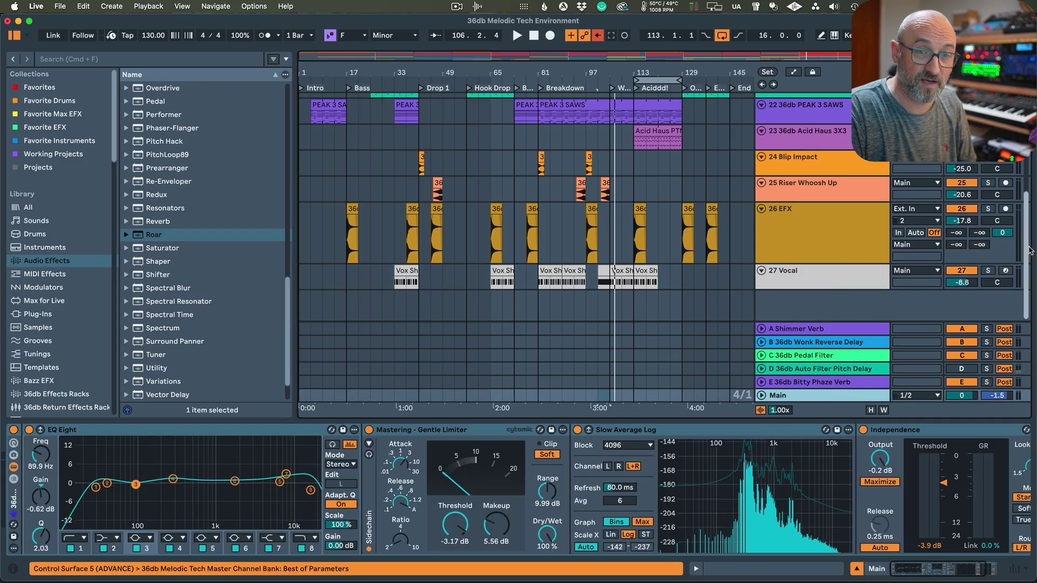
# - Select the 2 Drums Tracks group to display its 36db Melodic Tech Drums Channel Strip rack
pyautogui.scroll(10, 749, 96)
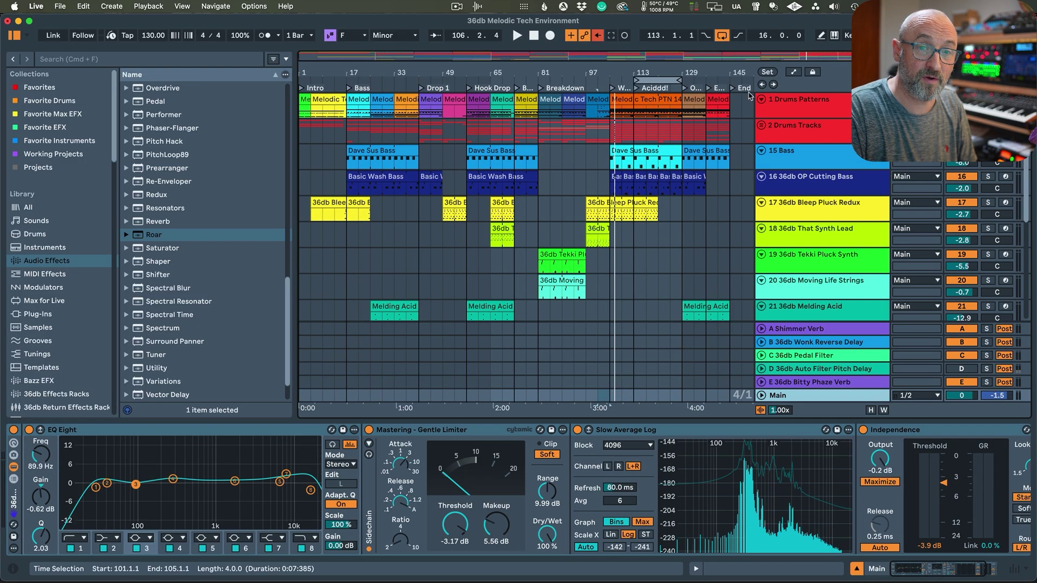
pyautogui.click(816, 127)
pyautogui.click(761, 125)
pyautogui.click(761, 125)
pyautogui.click(773, 103)
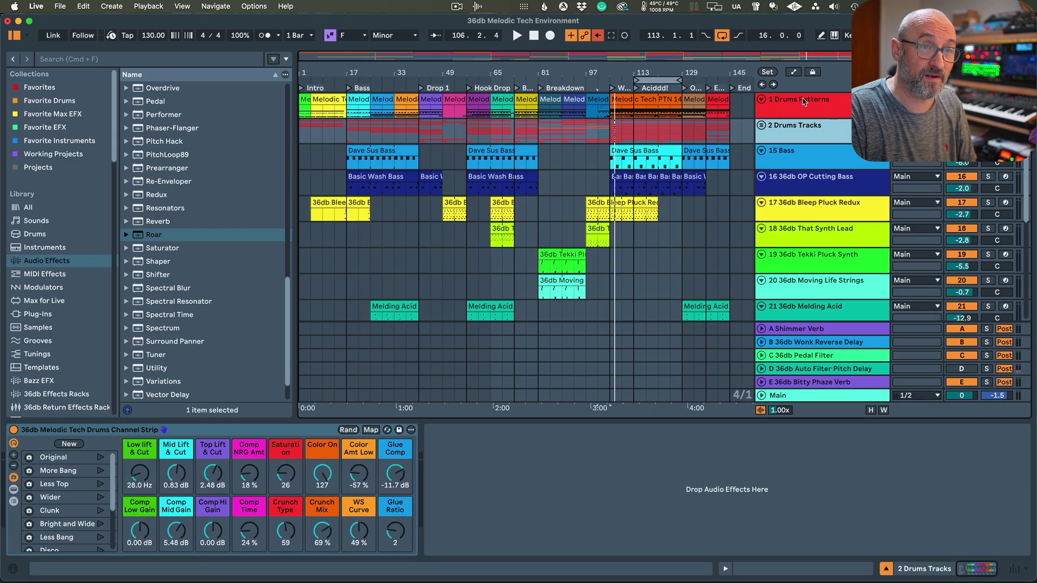
pyautogui.click(795, 131)
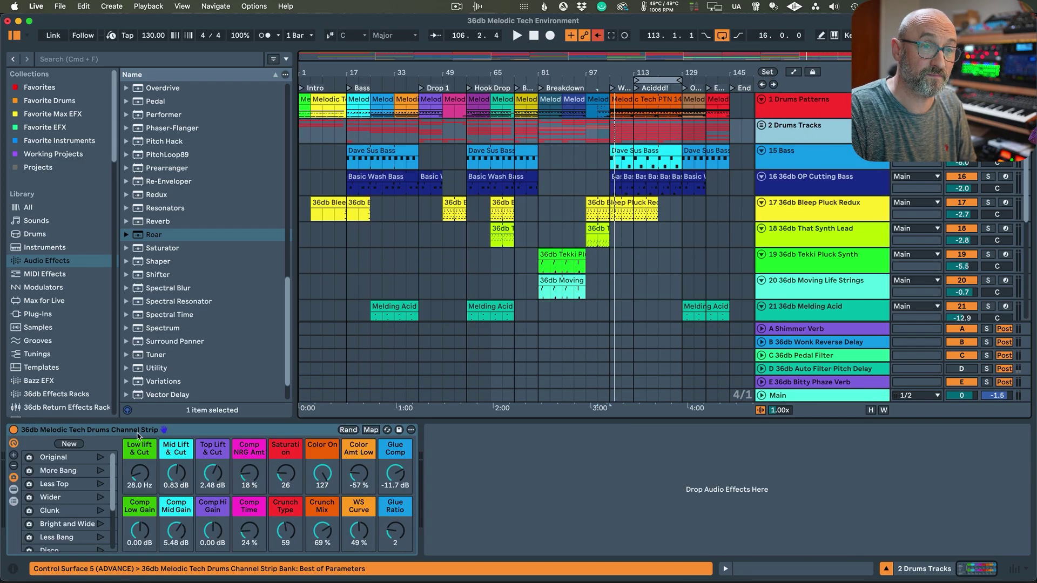